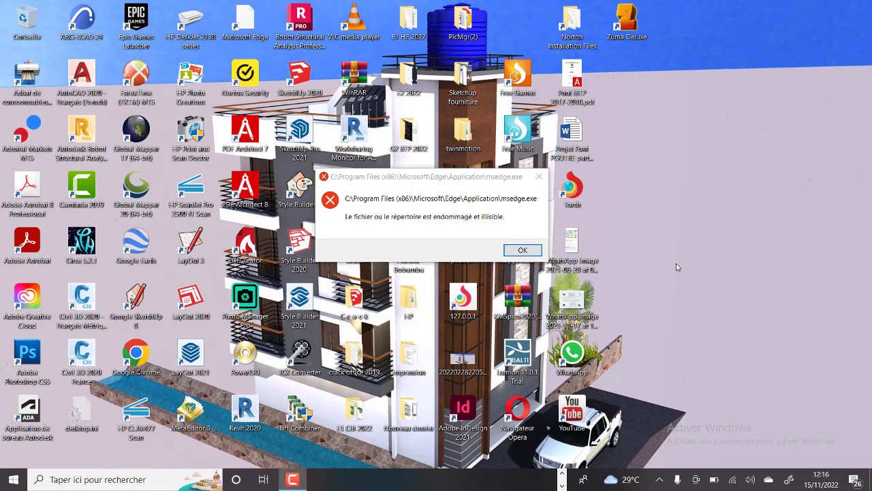
pyautogui.click(294, 480)
pyautogui.click(826, 435)
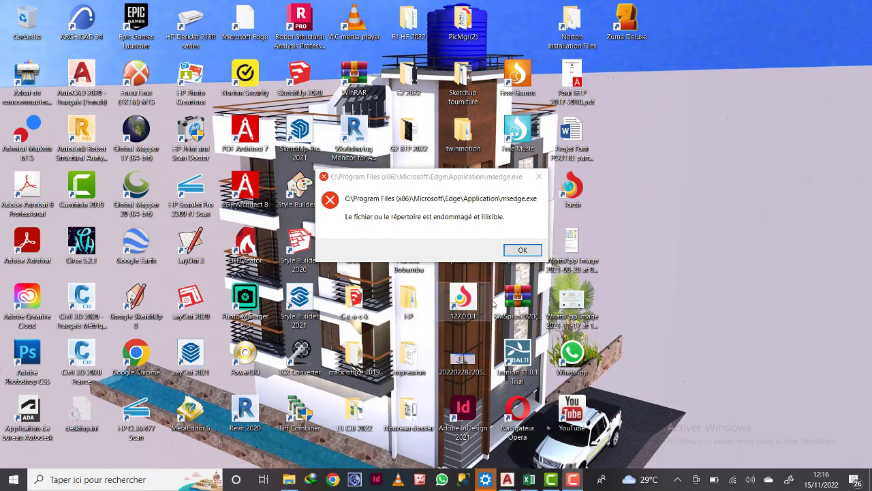
pyautogui.click(572, 479)
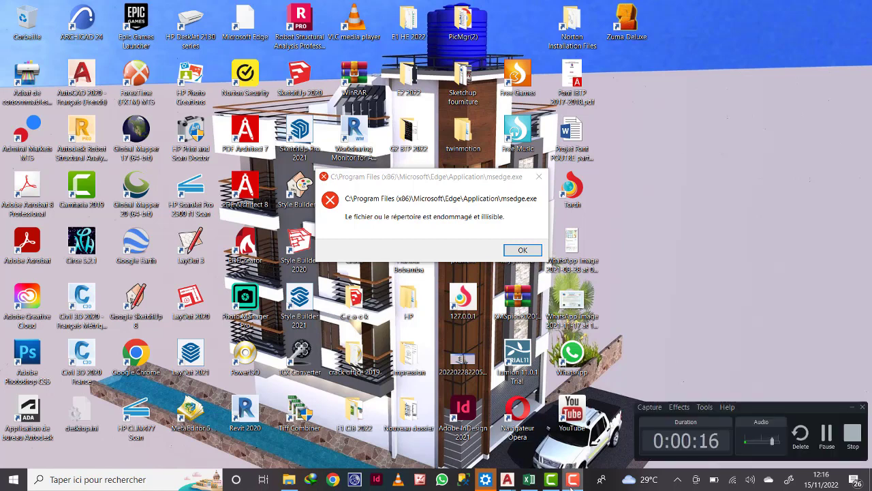
pyautogui.click(569, 486)
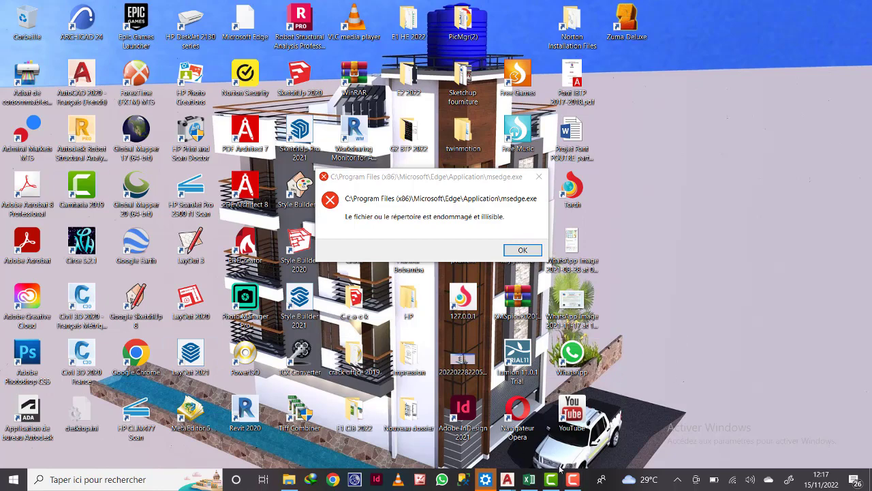
# - Switch to the Projet Egout Meteo.dwg drawing in Civil 3D and examine the sewer network plan and its longitudinal profiles
pyautogui.moveTo(507, 479)
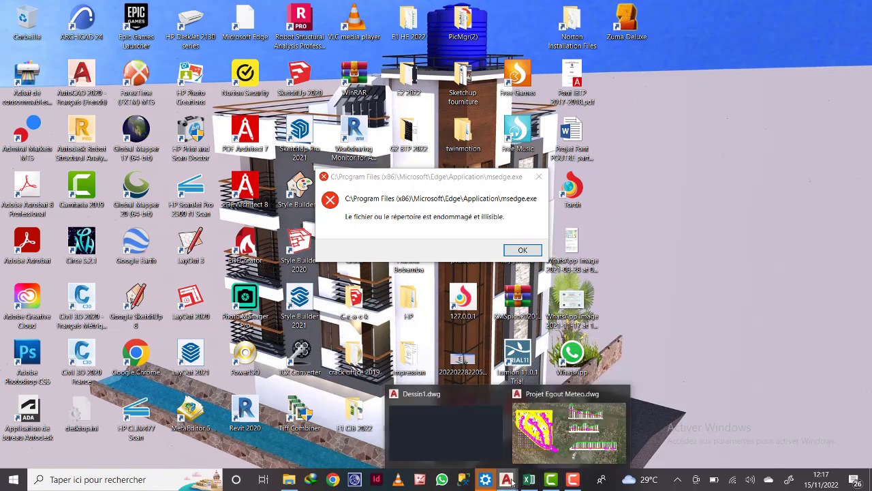
pyautogui.click(599, 426)
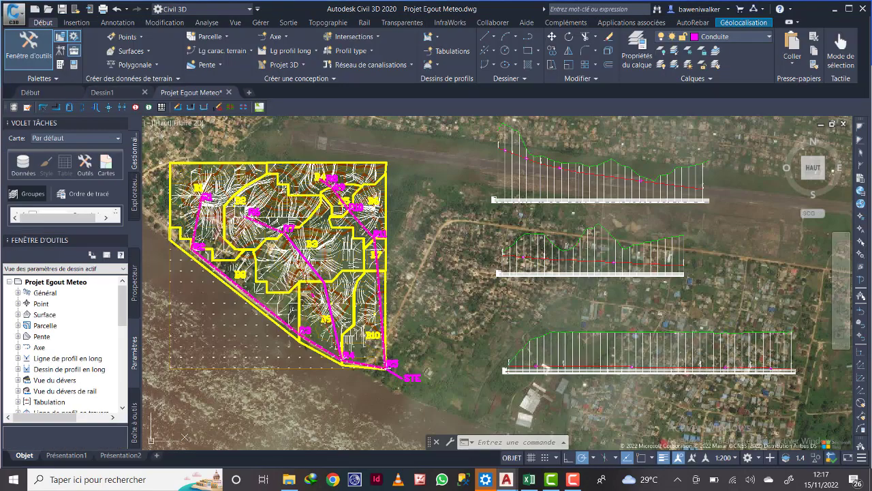
pyautogui.scroll(2, 205, 212)
pyautogui.moveTo(233, 236); pyautogui.dragTo(255, 208, button='middle')
pyautogui.scroll(-1, 332, 226)
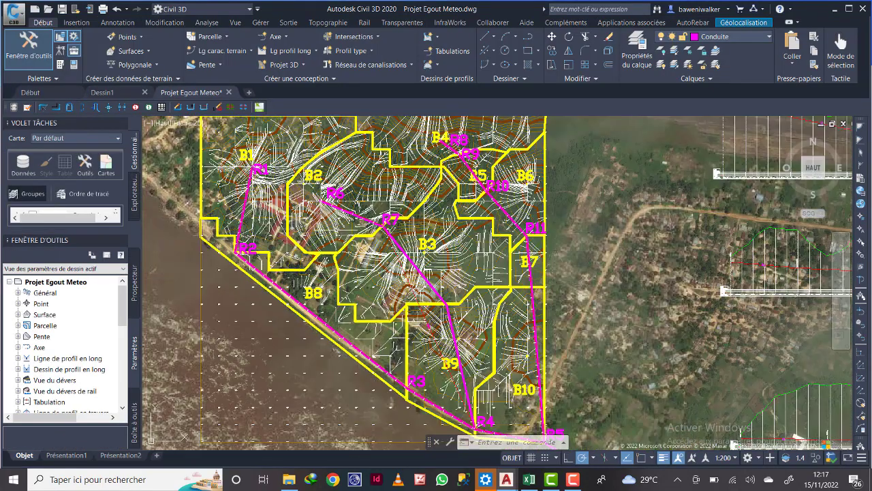
pyautogui.scroll(-2, 423, 353)
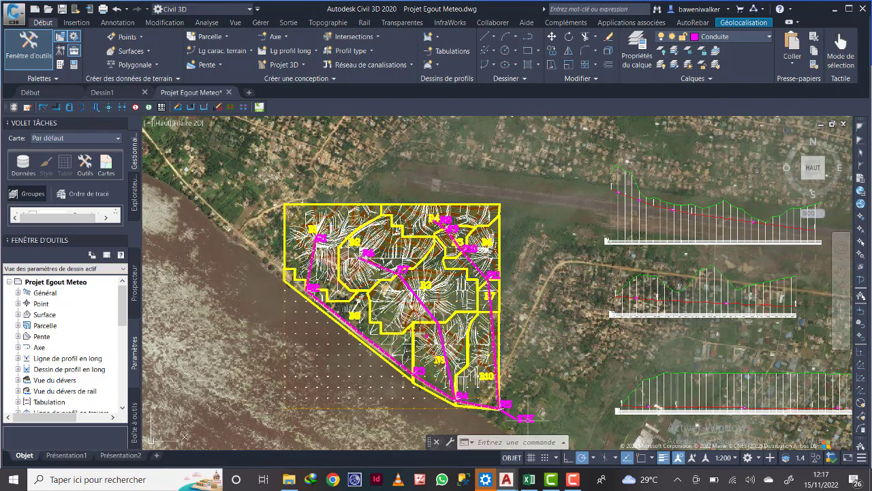
pyautogui.moveTo(617, 344); pyautogui.dragTo(523, 329, button='middle')
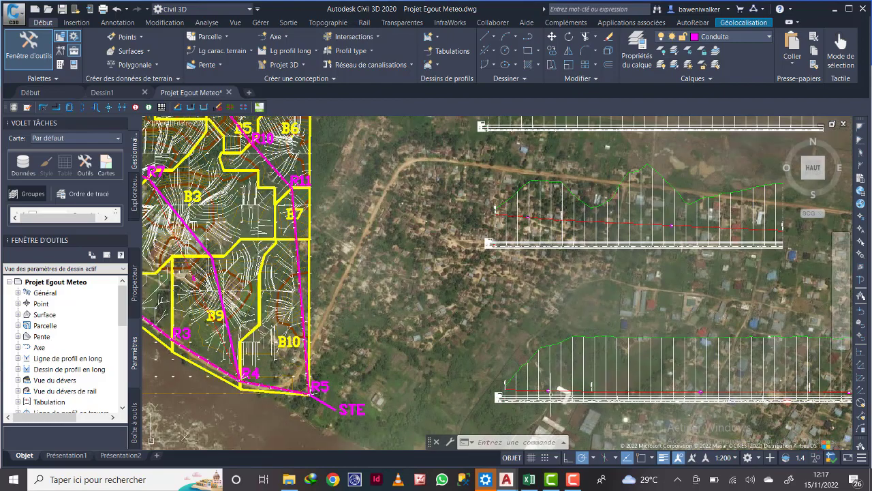
pyautogui.scroll(2, 568, 392)
pyautogui.scroll(-2, 623, 368)
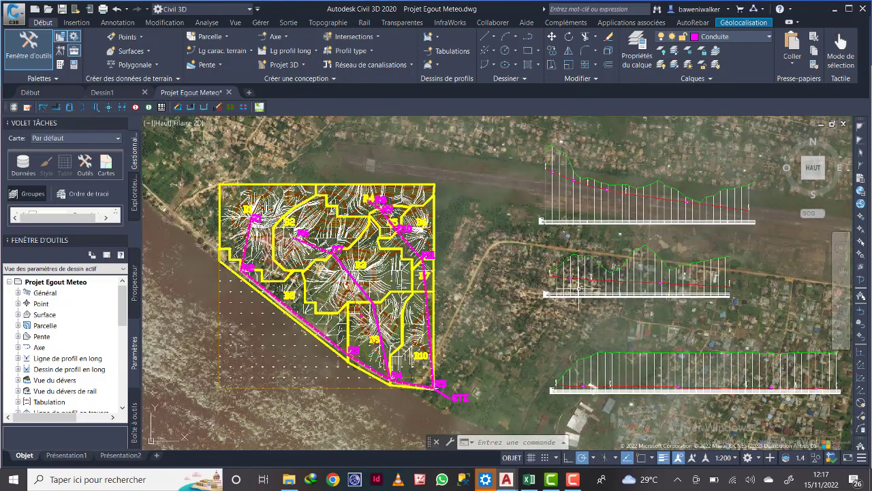
pyautogui.moveTo(673, 233); pyautogui.dragTo(643, 225, button='middle')
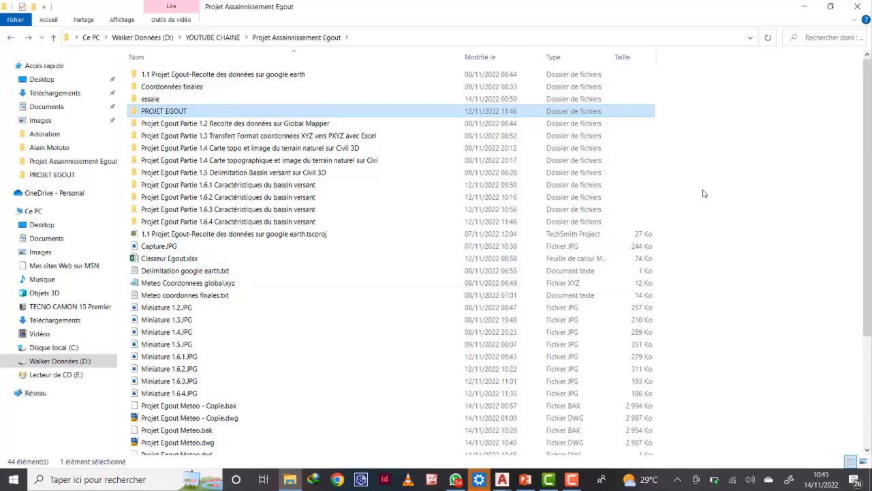
# - Open Classeur Egout.xlsx from the Projet Assainnissement Egout folder in a maximized Excel window and add a new sheet
pyautogui.click(704, 193)
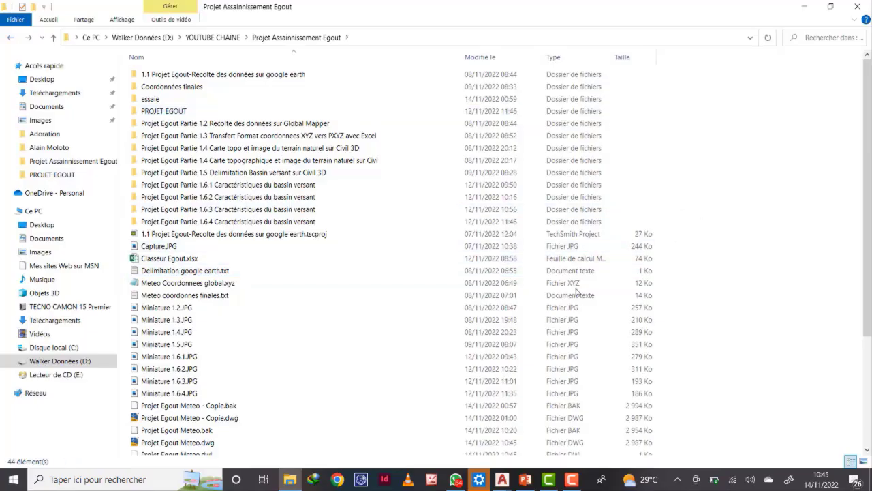
pyautogui.scroll(-2, 282, 335)
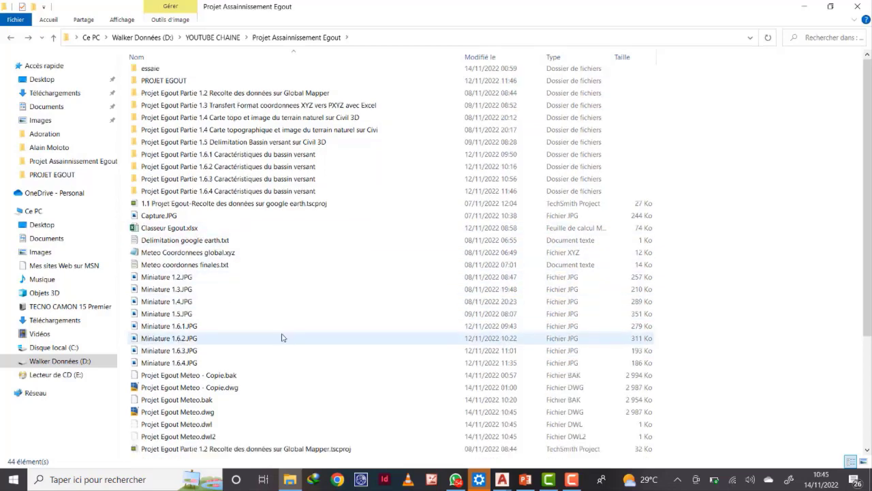
pyautogui.doubleClick(175, 191)
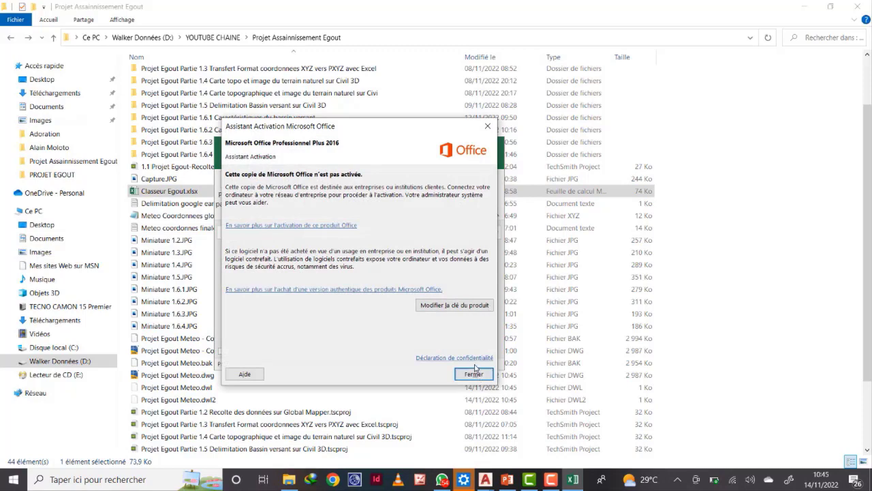
pyautogui.click(475, 370)
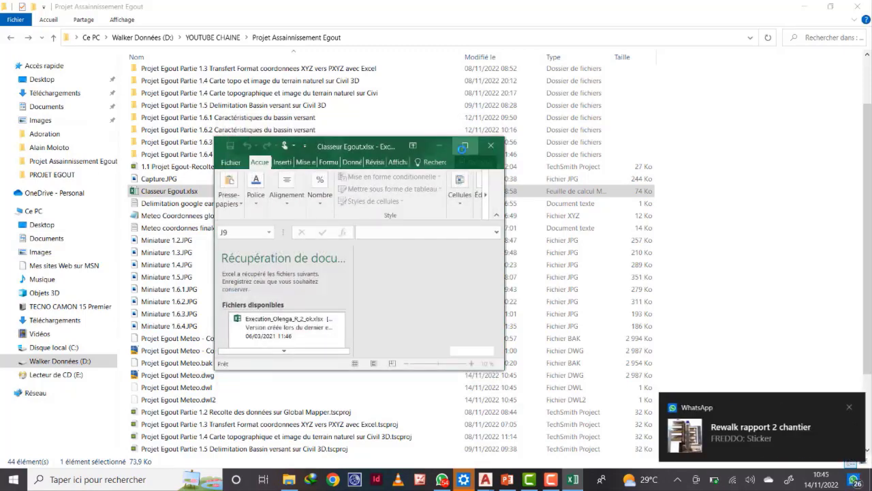
pyautogui.click(463, 146)
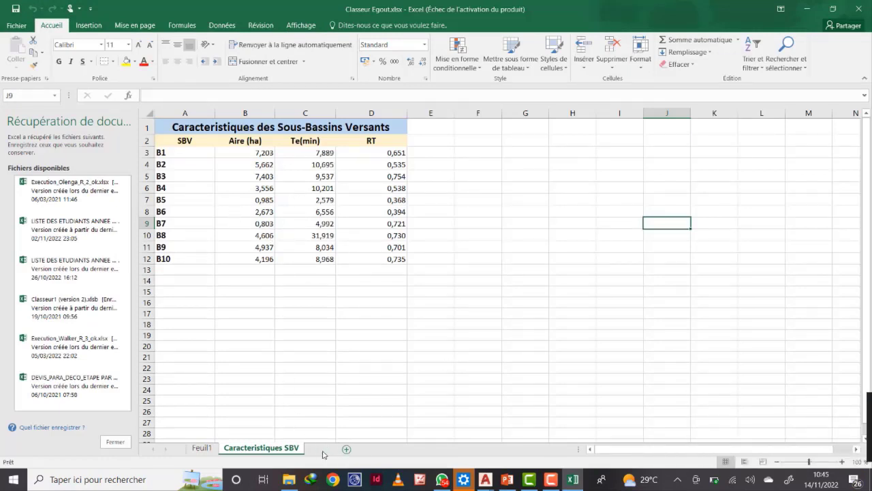
pyautogui.click(324, 450)
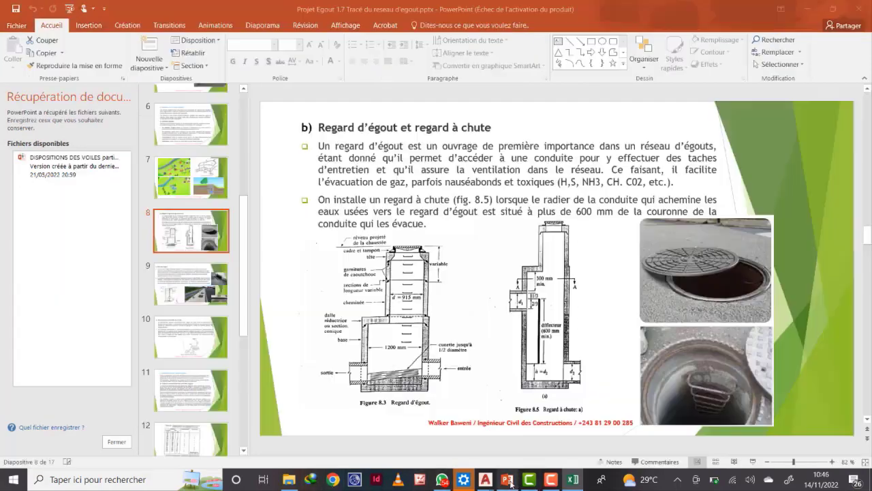
# - Switch to the PowerPoint presentation and copy the "Caracteristiques des conduites" table picture from slide 17
pyautogui.click(507, 479)
pyautogui.scroll(-6, 227, 306)
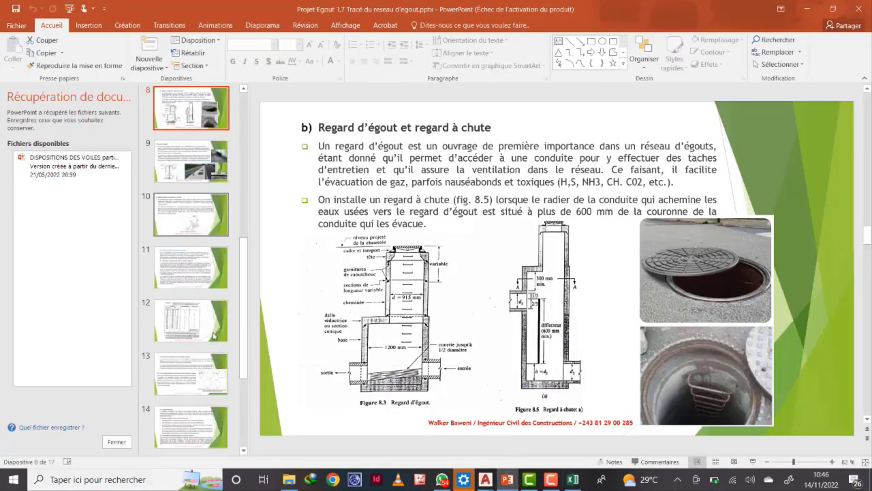
pyautogui.click(206, 428)
pyautogui.click(520, 314)
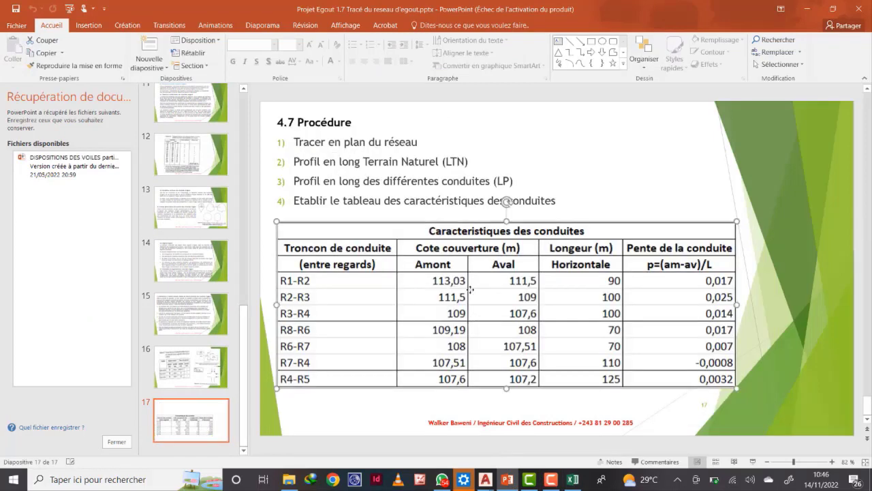
pyautogui.hotkey('ctrl', 'c')
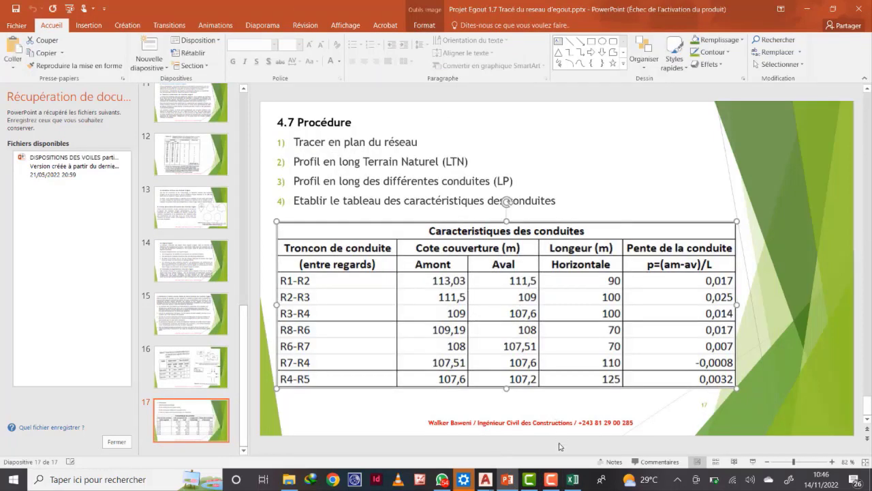
# - Paste the table picture into Feuil2 of the Excel workbook, shrink it and place it over about D12:I19
pyautogui.click(573, 479)
pyautogui.click(476, 318)
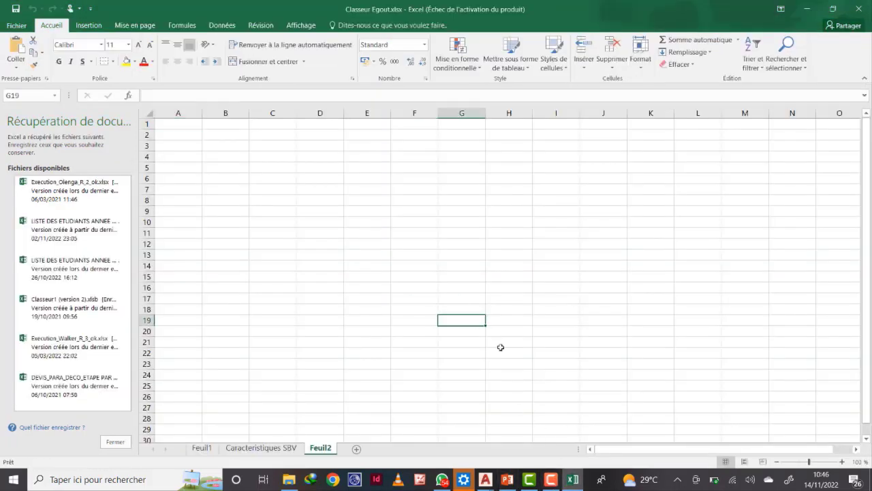
pyautogui.hotkey('ctrl', 'v')
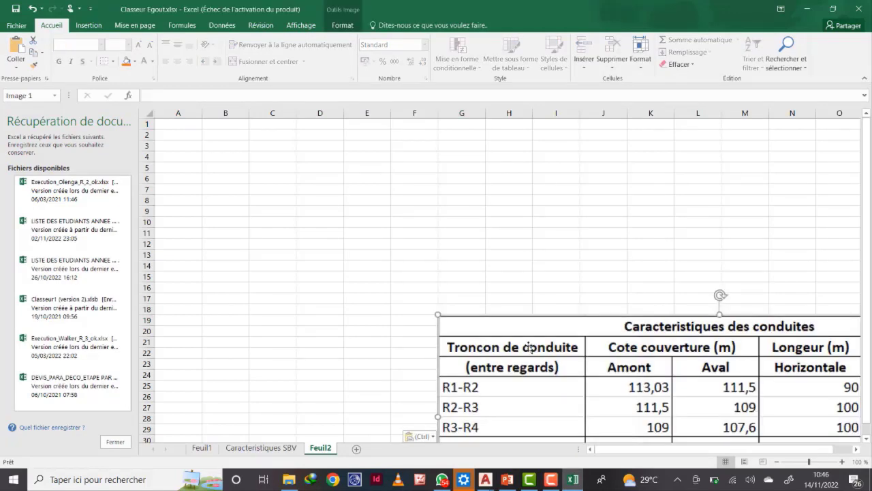
pyautogui.moveTo(446, 324); pyautogui.dragTo(623, 387)
pyautogui.moveTo(713, 388); pyautogui.dragTo(403, 299)
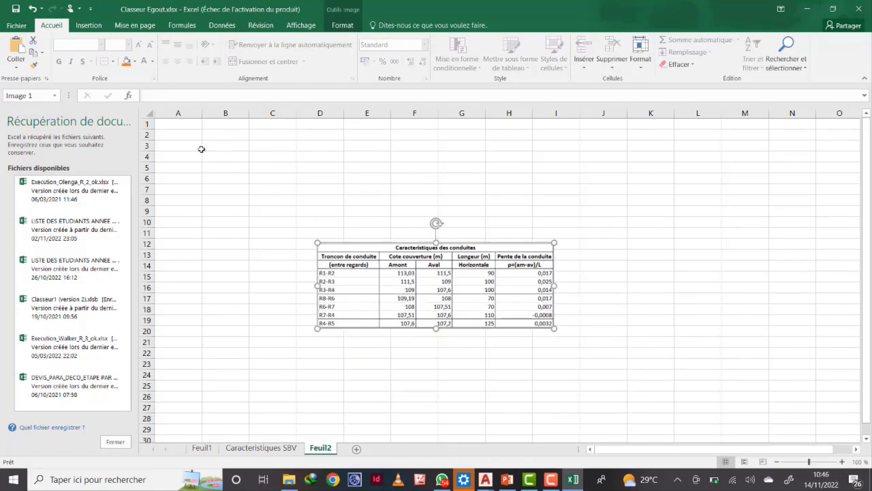
# - Enter the title "Caracteristiques des conduites" in A1, with "Troncon" in A2 and "entre regard" in A3
pyautogui.click(184, 133)
pyautogui.click(179, 122)
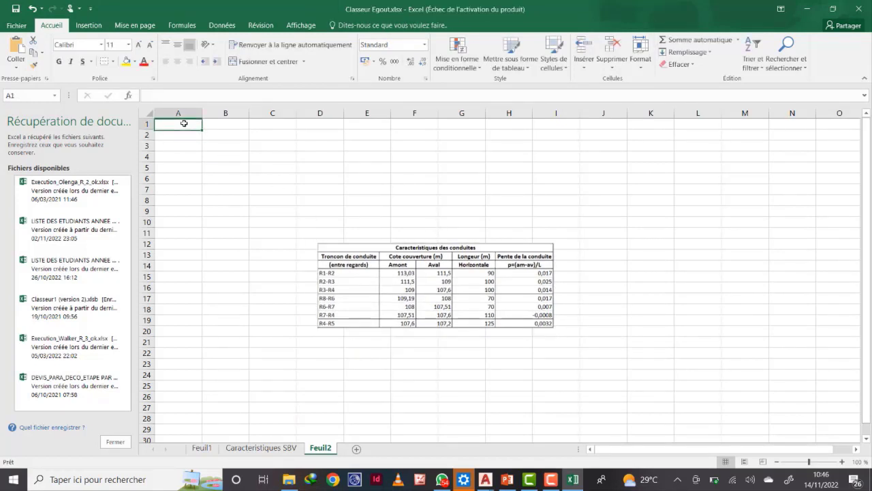
pyautogui.write('Caracteristiques des conduites')
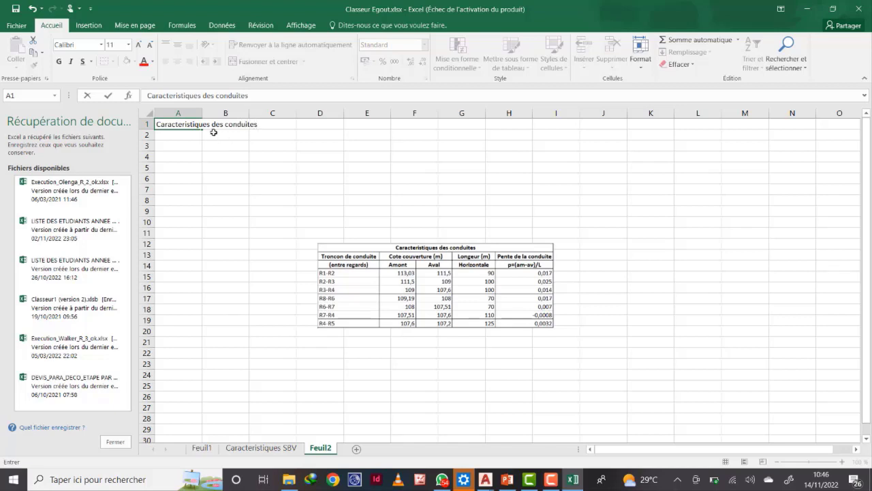
pyautogui.click(193, 140)
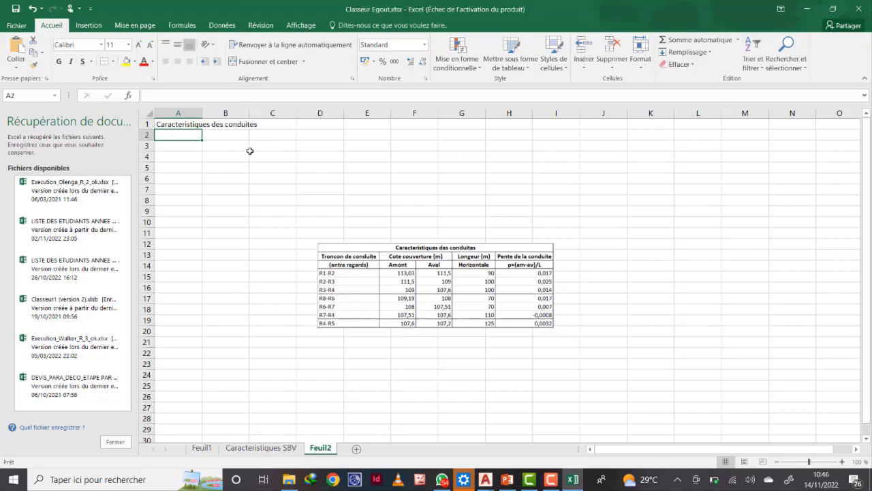
pyautogui.write('Troncon')
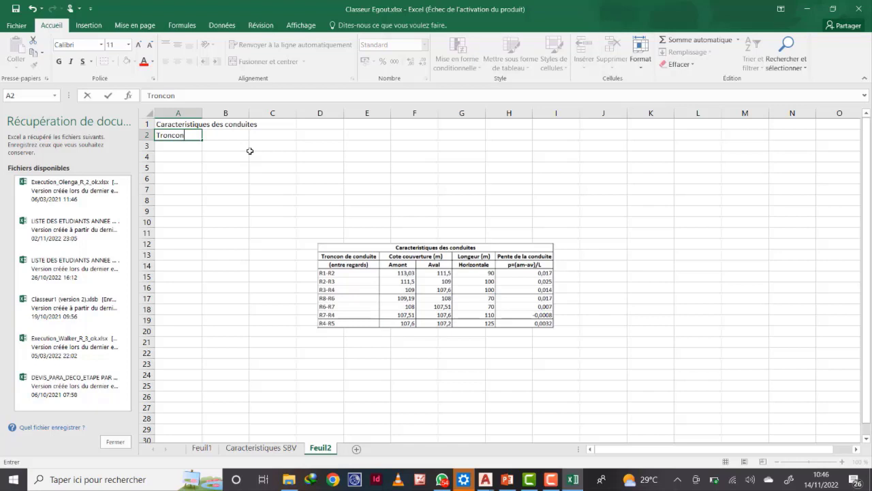
pyautogui.press('Return')
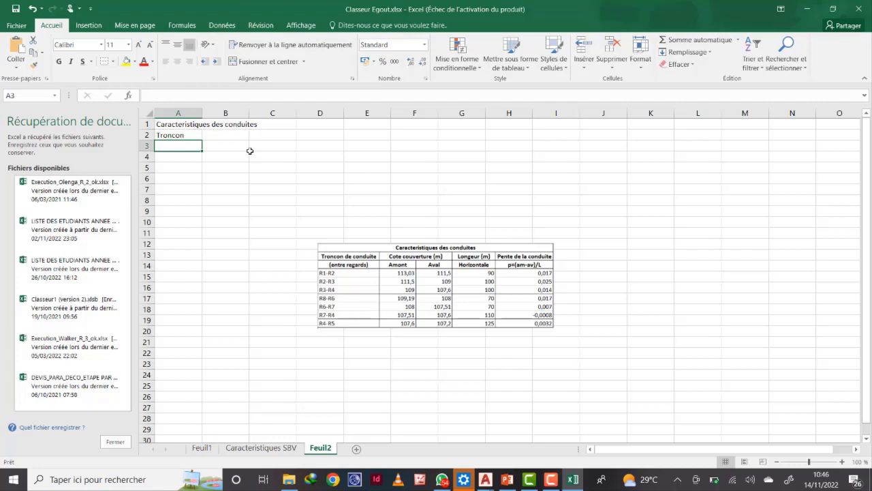
pyautogui.write('entre regard')
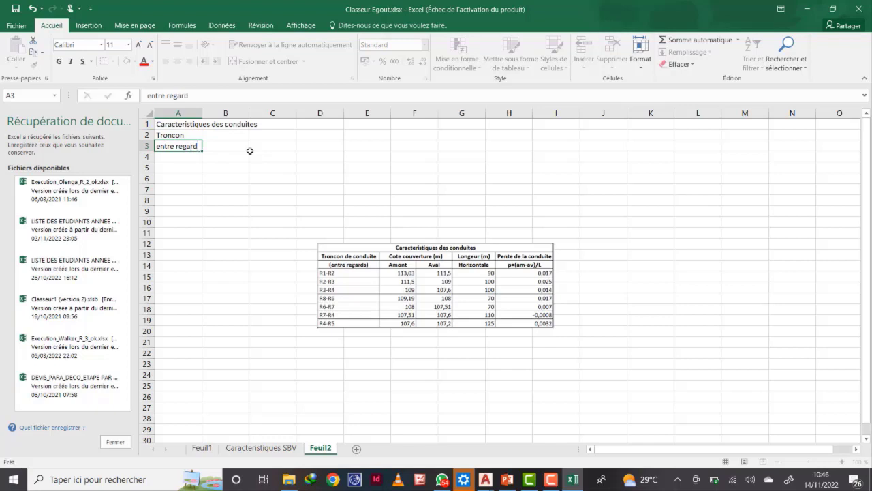
pyautogui.press('Return')
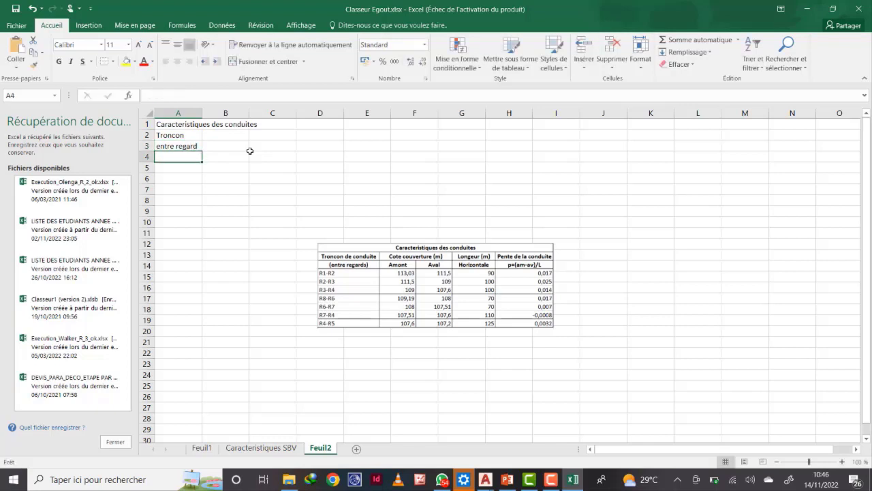
# - Add the cover level headings: "Amont" in B3, "aval" in C3 and "Couverture (m)" in B2
pyautogui.click(248, 149)
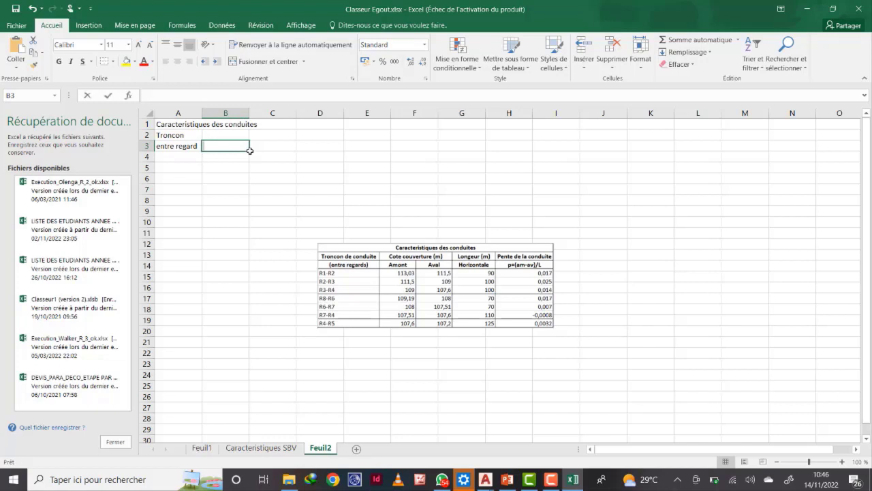
pyautogui.write('Amont')
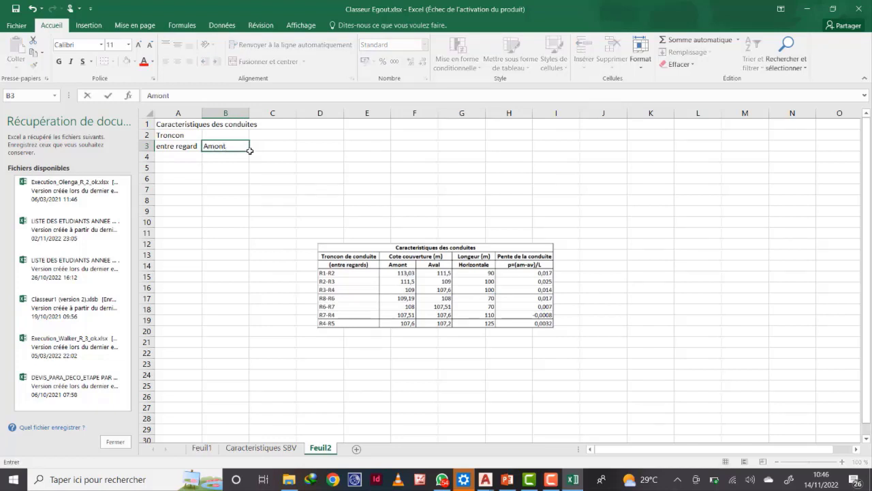
pyautogui.press('Tab')
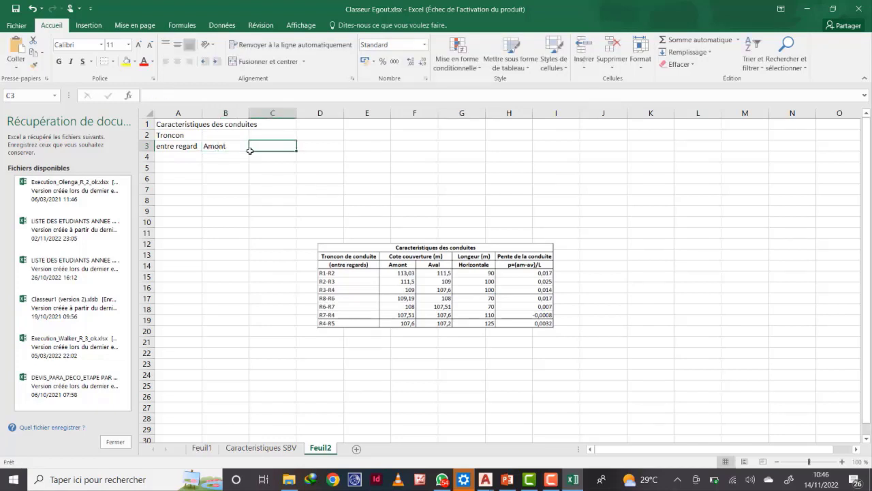
pyautogui.write('aval')
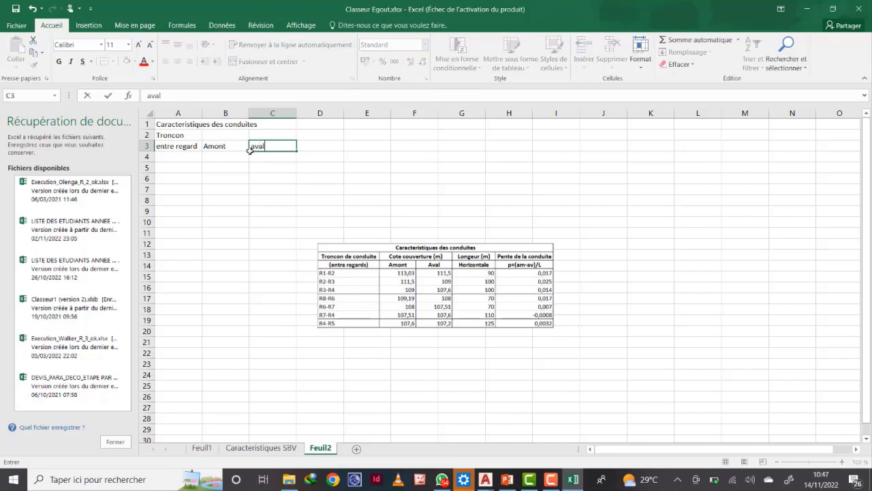
pyautogui.press('Up')
pyautogui.press('Left')
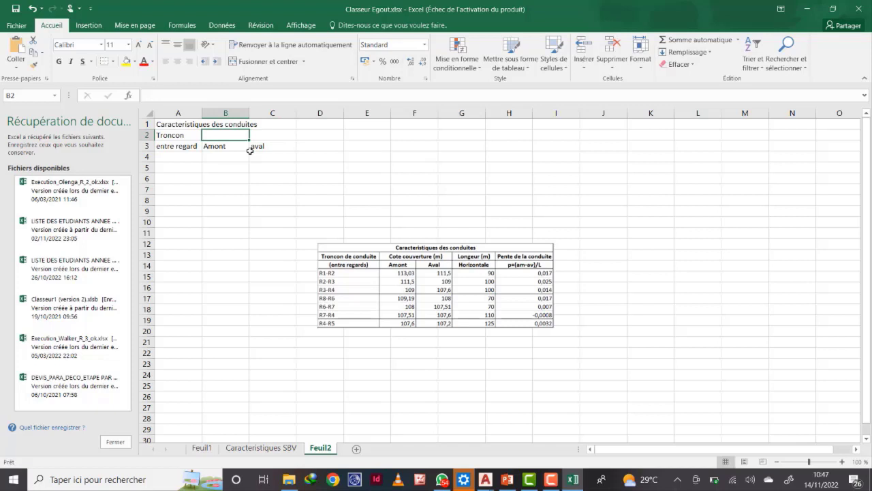
pyautogui.write('Couverture (m')
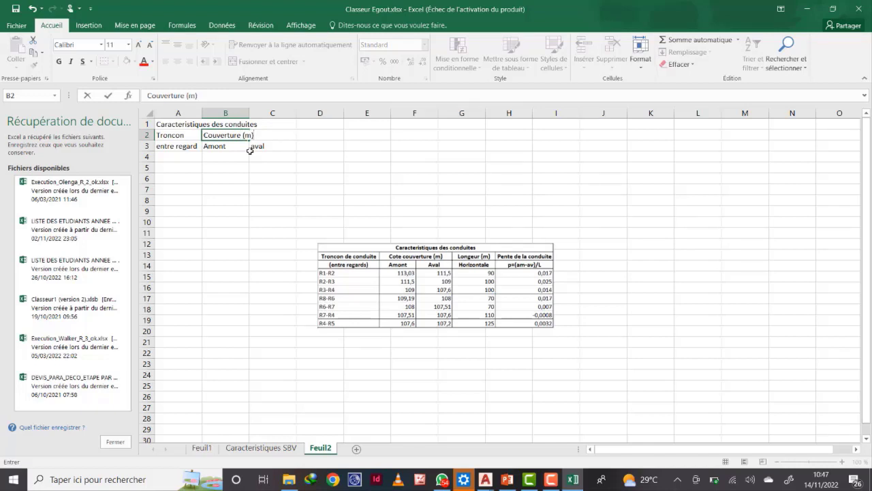
# - Add the length column heading with "Longeur (m)" in D2 and "Horizontale" in D3
pyautogui.press('Tab')
pyautogui.press('Tab')
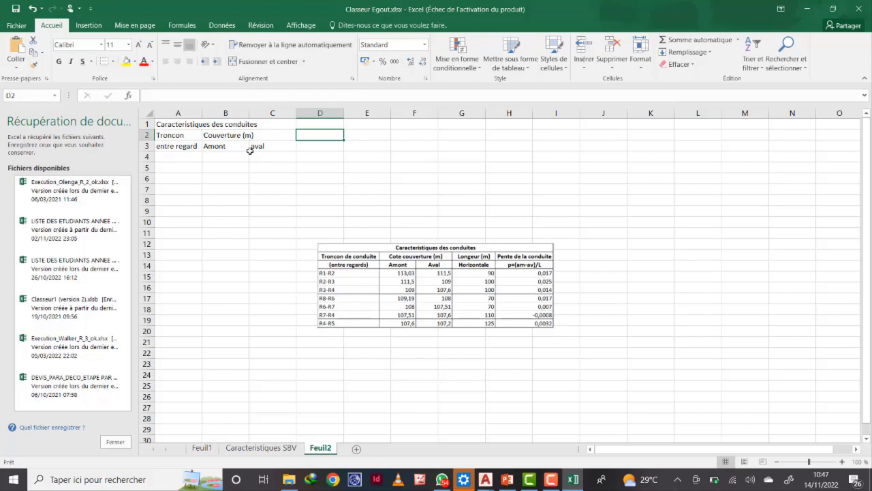
pyautogui.press('Down')
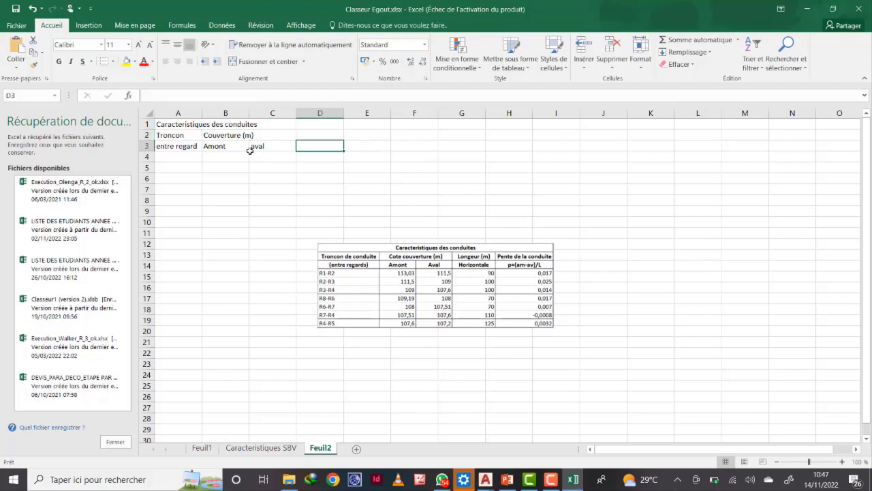
pyautogui.press('Up')
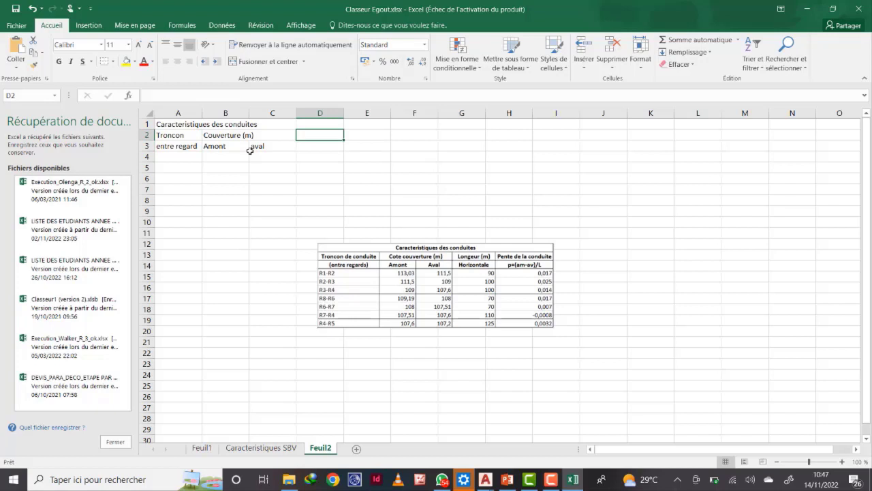
pyautogui.write('Longeur (m')
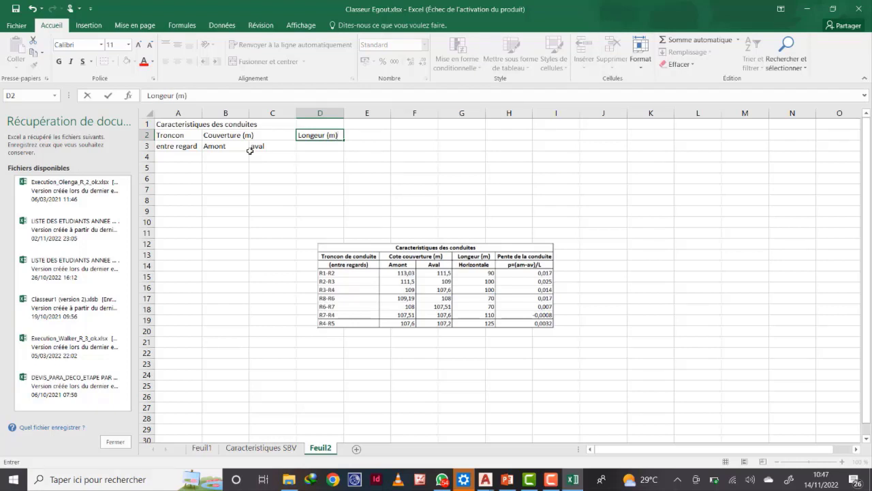
pyautogui.press('Tab')
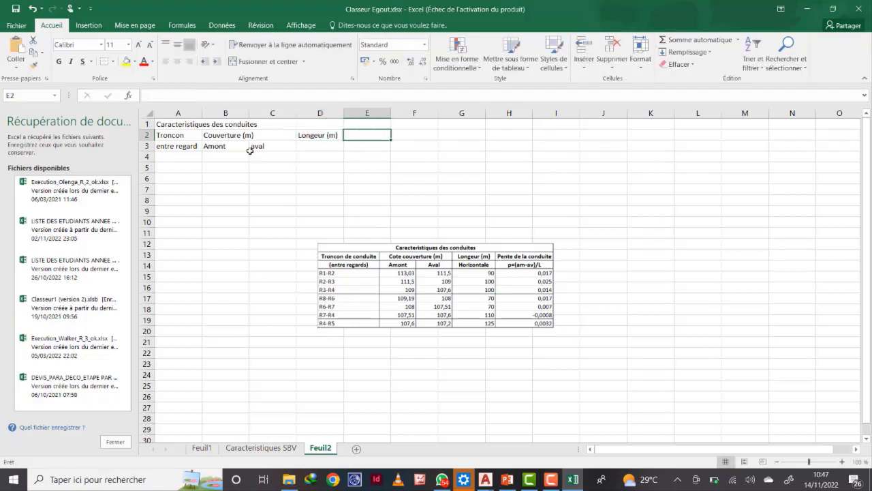
pyautogui.press('Left')
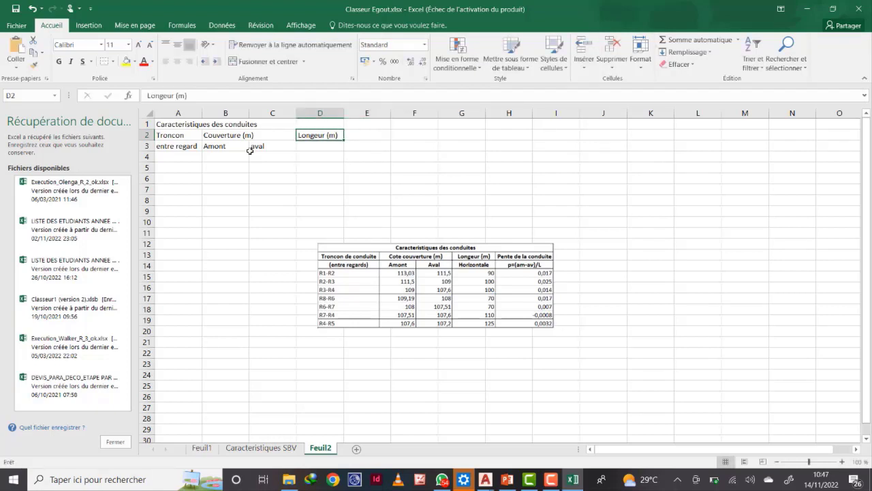
pyautogui.press('Return')
pyautogui.write('Horizo')
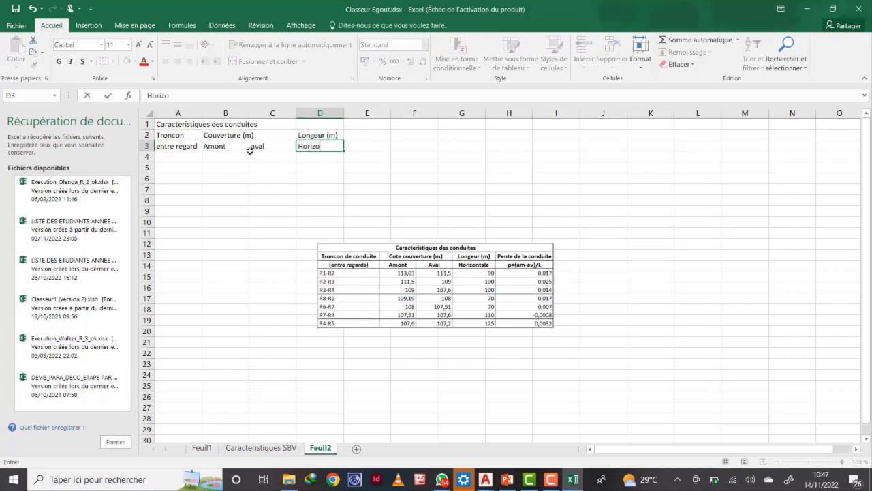
pyautogui.write('ntale')
pyautogui.press('Tab')
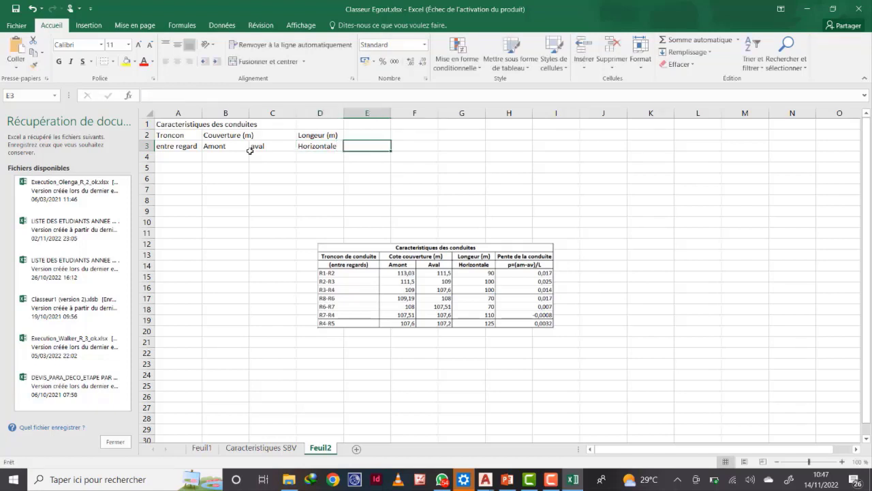
# - Add the slope column heading with "Pente de la conduite" in E2 and "p=(am-ava)/L" in E3
pyautogui.press('Up')
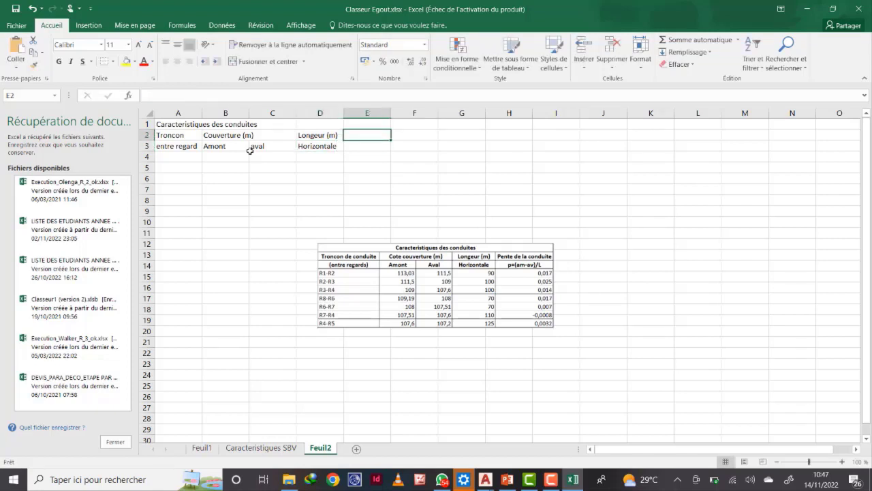
pyautogui.write('Pente de la con')
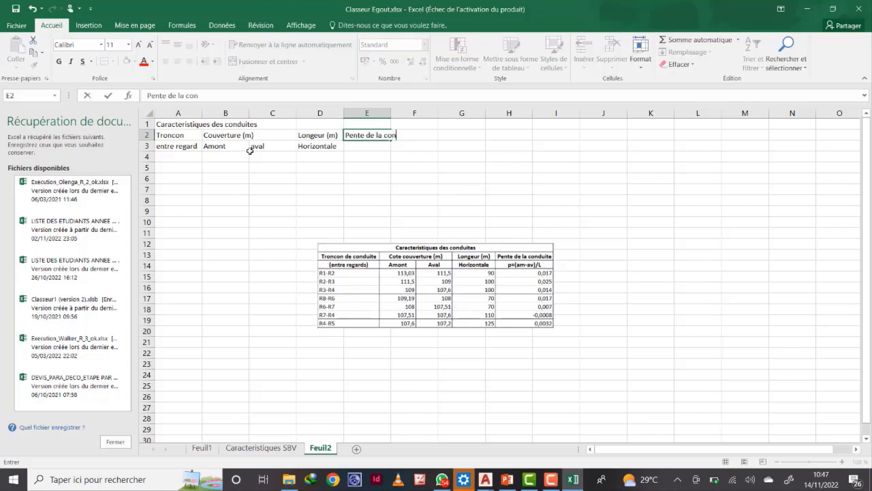
pyautogui.write('duite')
pyautogui.press('Return')
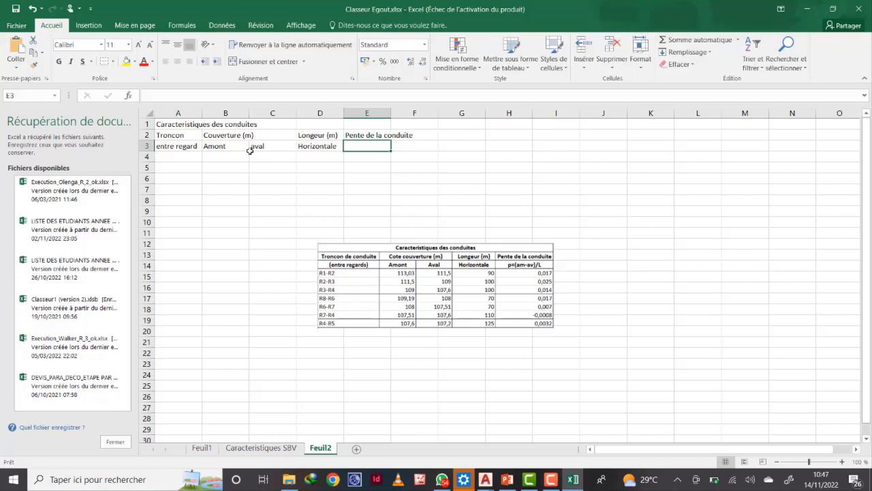
pyautogui.write('p=')
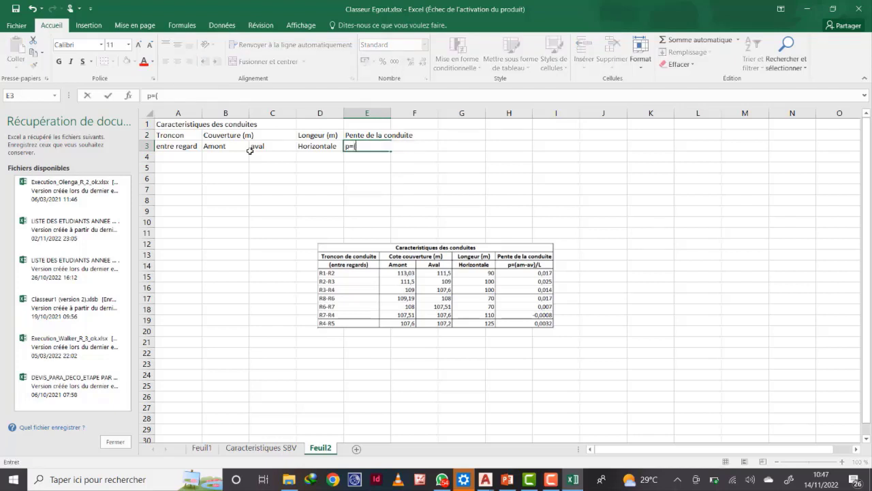
pyautogui.write('(am-ava)/L')
pyautogui.press('Return')
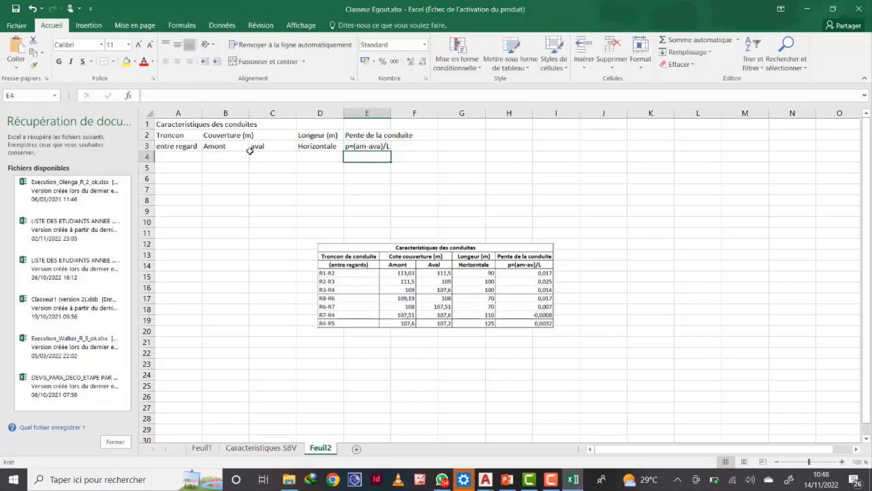
# - Merge and centre the "Couverture (m)" heading across B2:C2
pyautogui.click(214, 135)
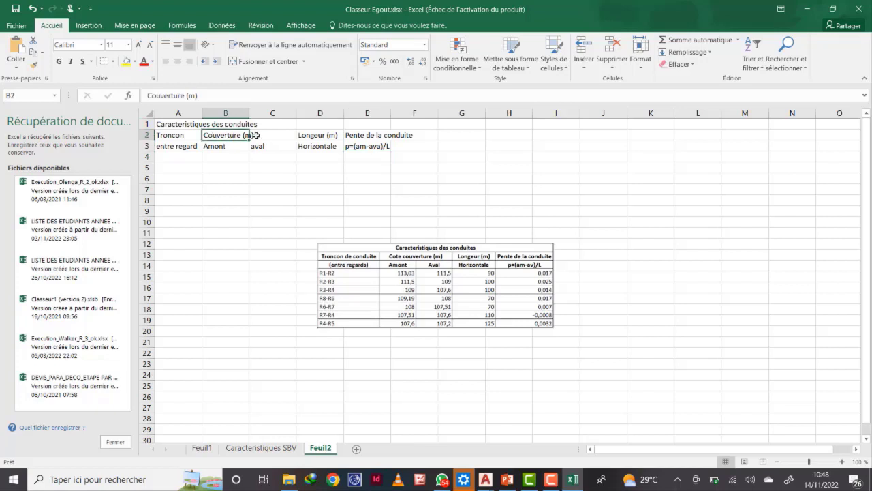
pyautogui.moveTo(254, 135); pyautogui.dragTo(265, 135)
pyautogui.click(272, 61)
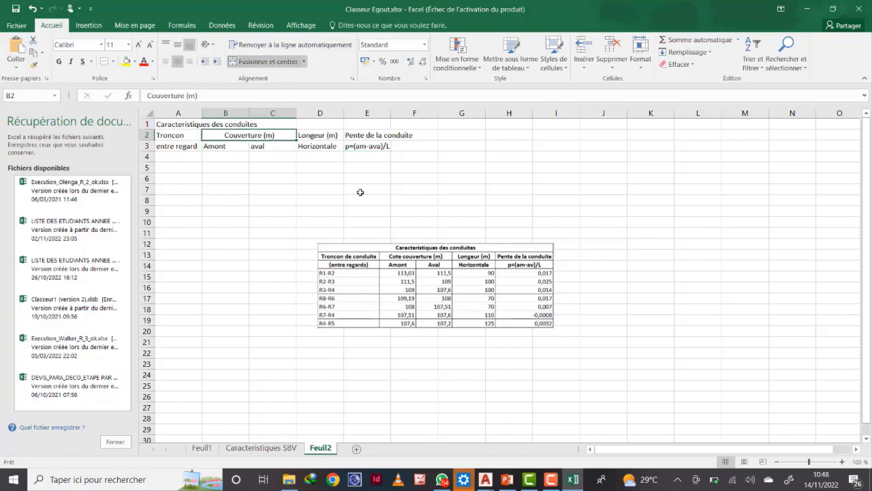
pyautogui.click(360, 191)
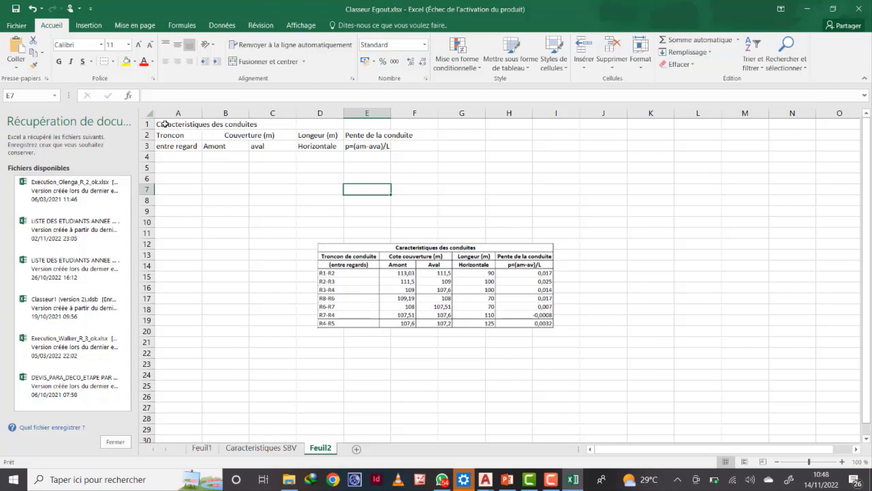
# - Merge and centre the table title across A1:E1, and widen column E to fit the slope heading
pyautogui.moveTo(170, 124); pyautogui.dragTo(389, 124)
pyautogui.click(259, 62)
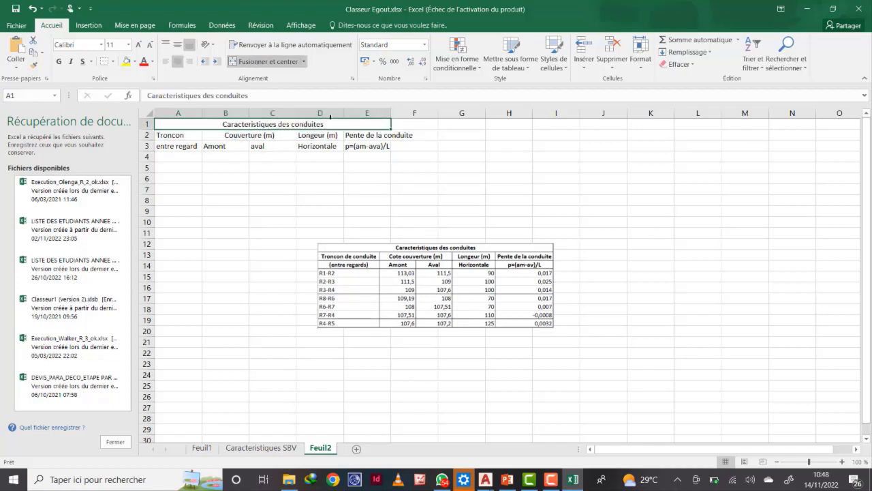
pyautogui.moveTo(393, 113); pyautogui.dragTo(421, 113)
pyautogui.click(535, 169)
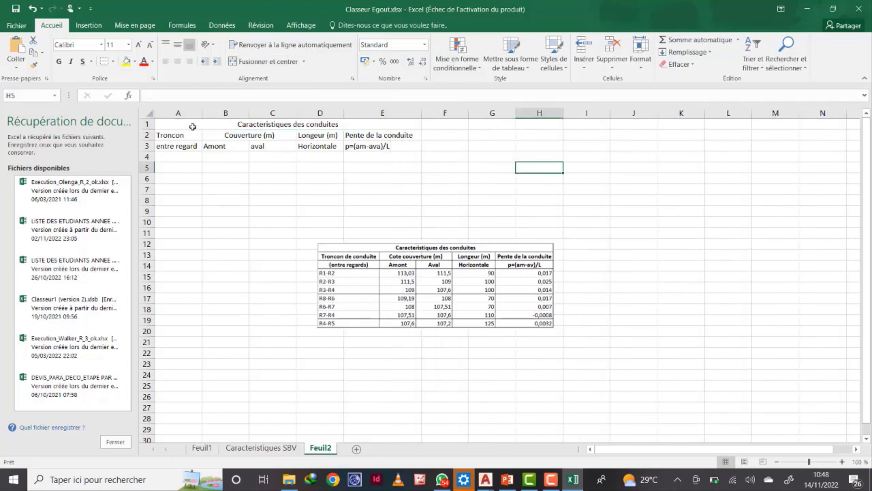
# - Make the title and headings in A1:E3 bold, and enlarge the title in A1 to font size 14
pyautogui.moveTo(171, 125); pyautogui.dragTo(304, 146)
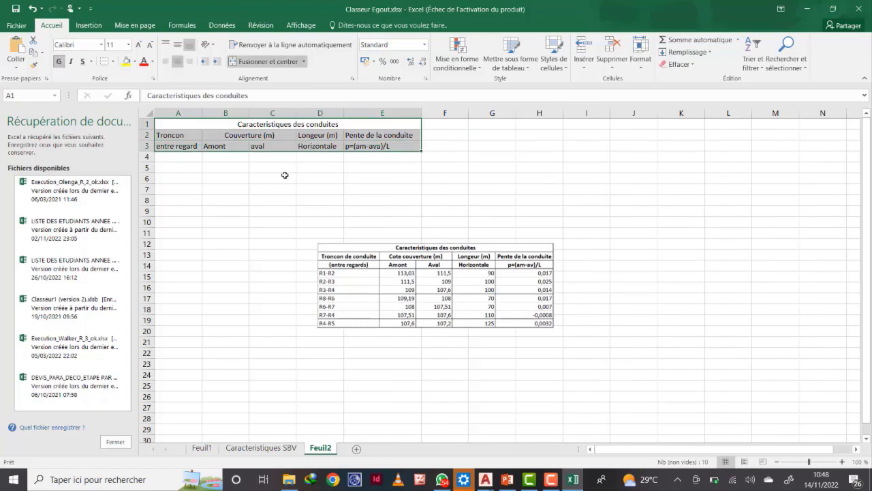
pyautogui.click(282, 175)
pyautogui.click(198, 123)
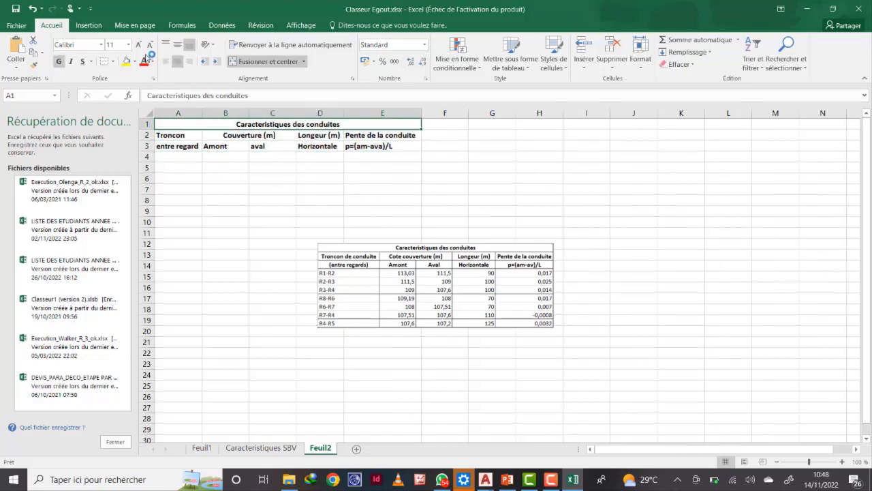
pyautogui.click(138, 44)
pyautogui.click(139, 44)
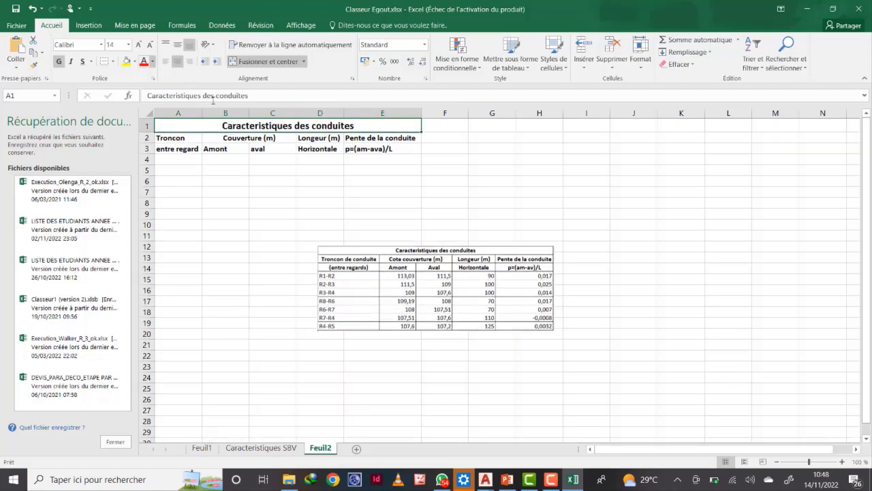
pyautogui.click(459, 161)
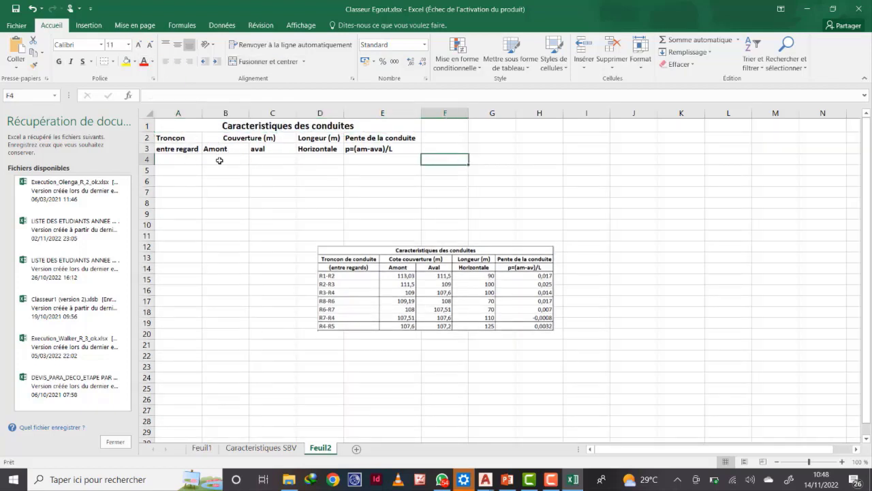
# - Select cell A4, switch to the Projet Egout Meteo.dwg drawing in Civil 3D, and examine how the pipes connect the numbered manholes
pyautogui.click(169, 159)
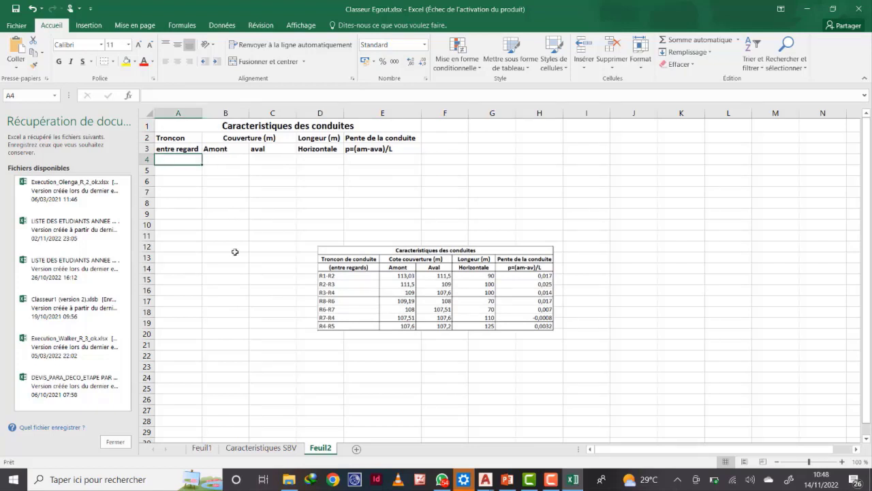
pyautogui.click(485, 480)
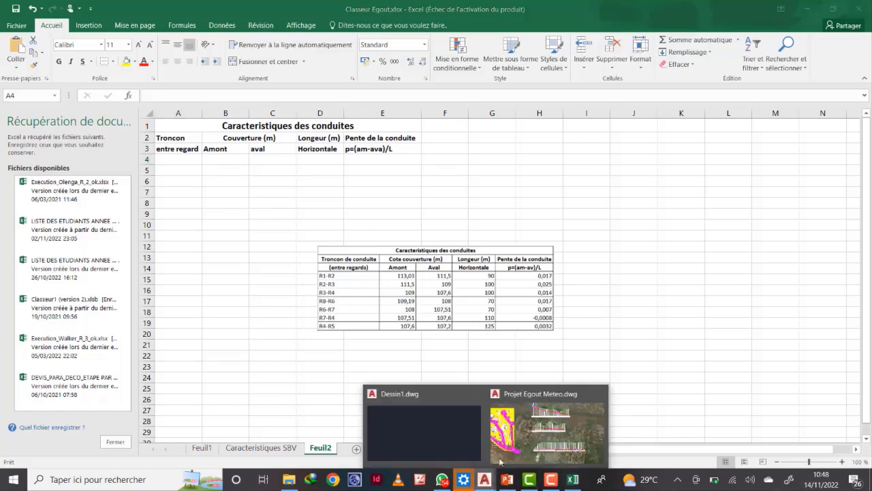
pyautogui.click(514, 443)
pyautogui.scroll(-2, 472, 336)
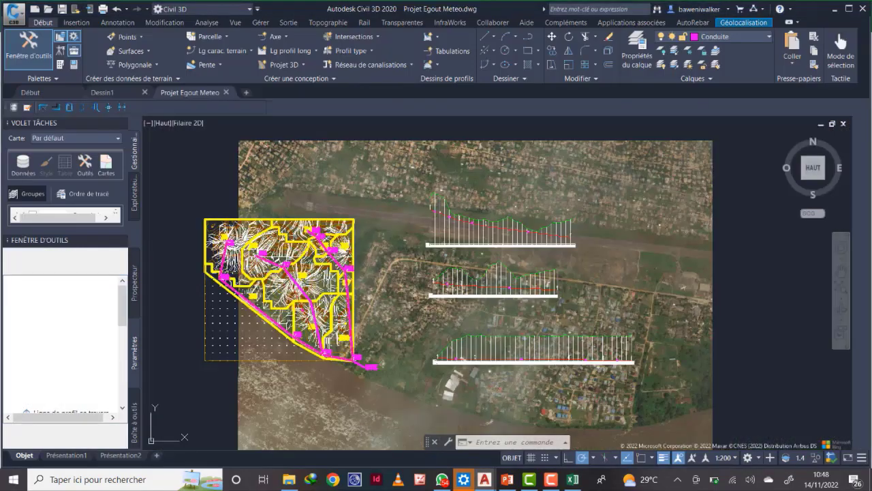
pyautogui.moveTo(322, 311); pyautogui.dragTo(480, 319, button='middle')
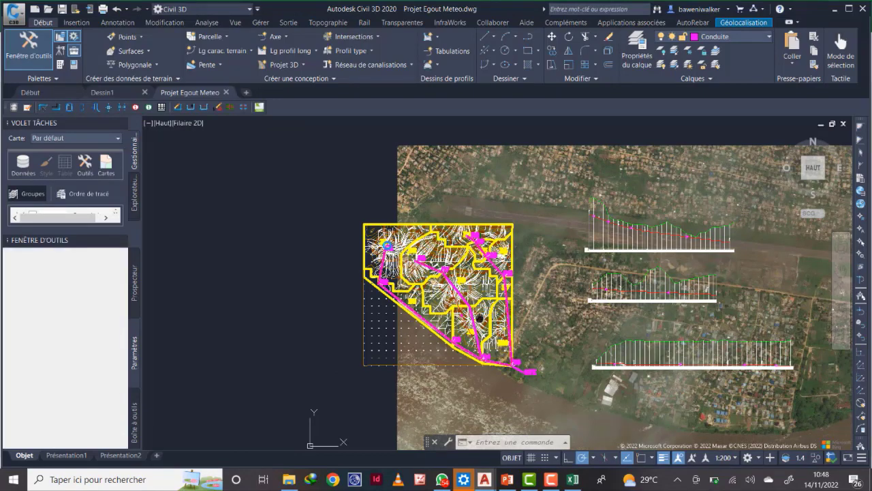
pyautogui.scroll(2, 401, 249)
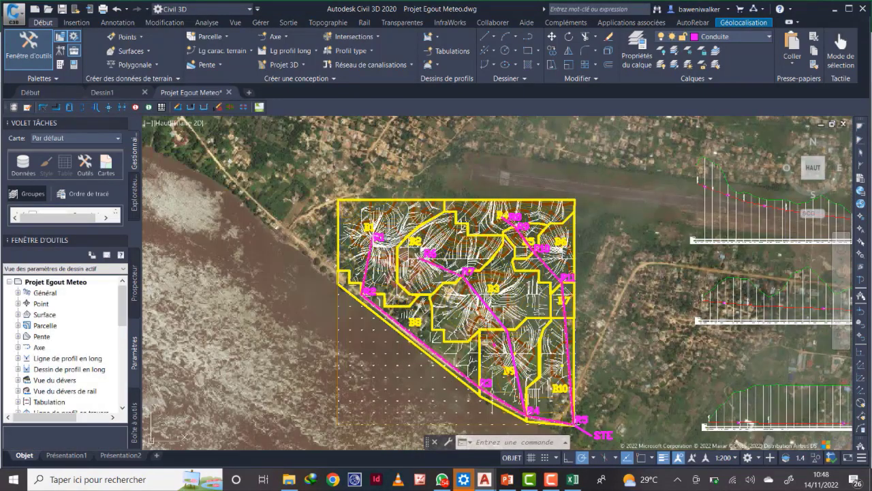
pyautogui.moveTo(491, 385); pyautogui.dragTo(449, 345, button='middle')
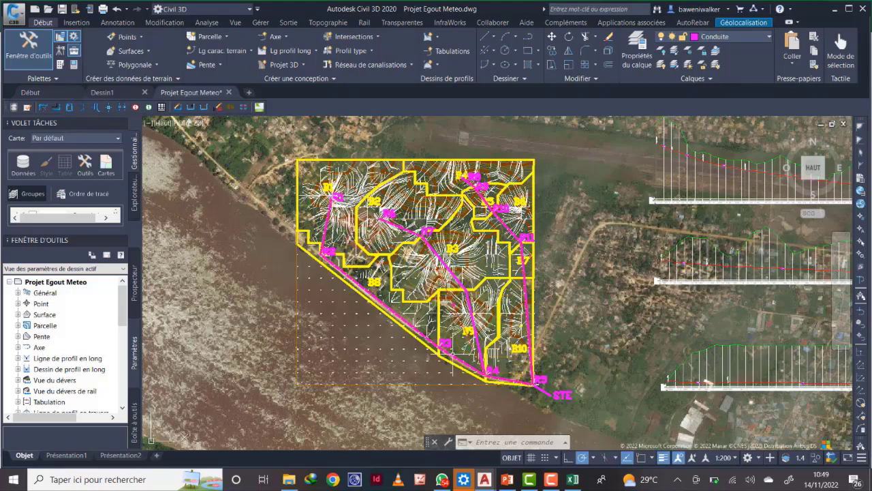
# - Return to the Excel workbook and enter the pipe sections R1-R2, R2-R3 and R3-R4 in A4:A6
pyautogui.click(572, 479)
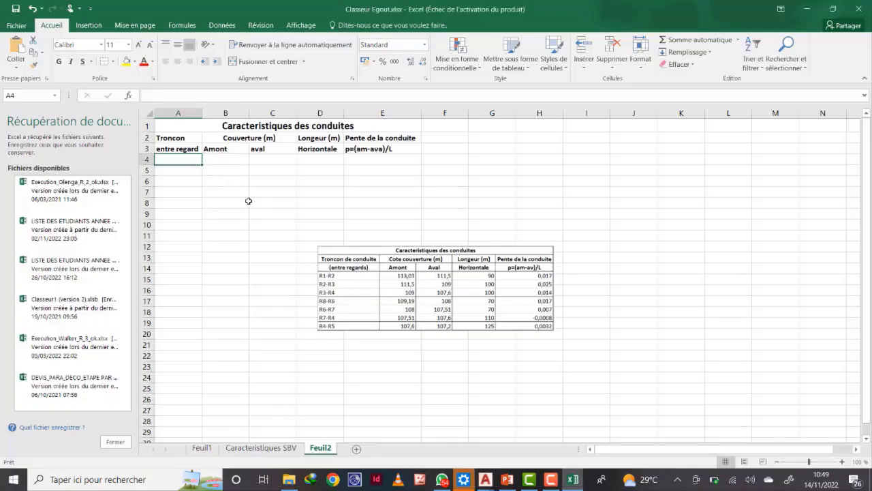
pyautogui.write('R1')
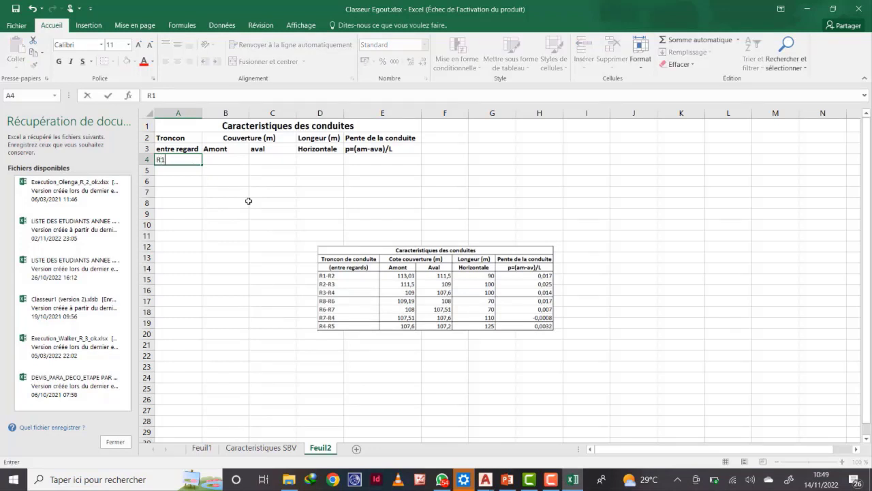
pyautogui.write('-R2')
pyautogui.press('Return')
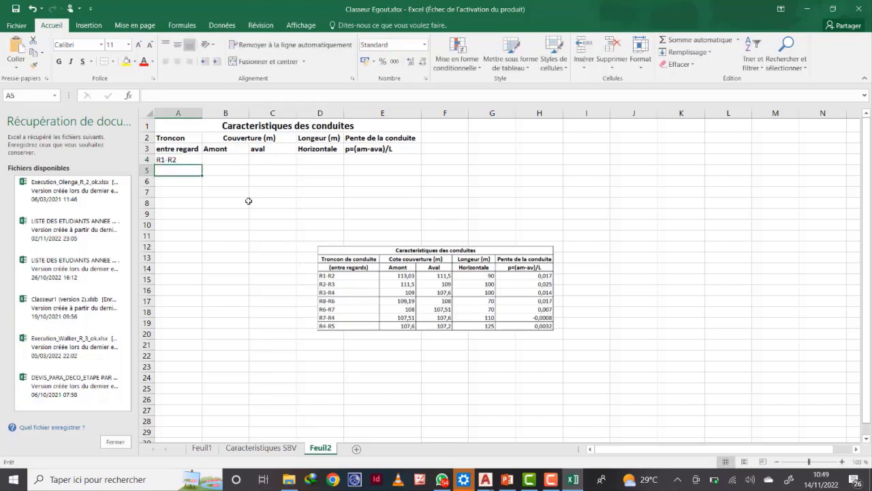
pyautogui.write('R2-R3')
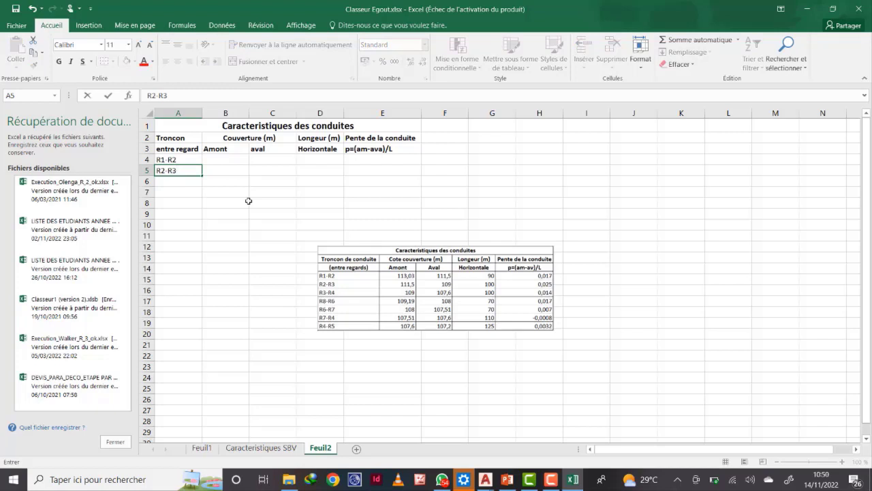
pyautogui.press('Return')
pyautogui.write('R')
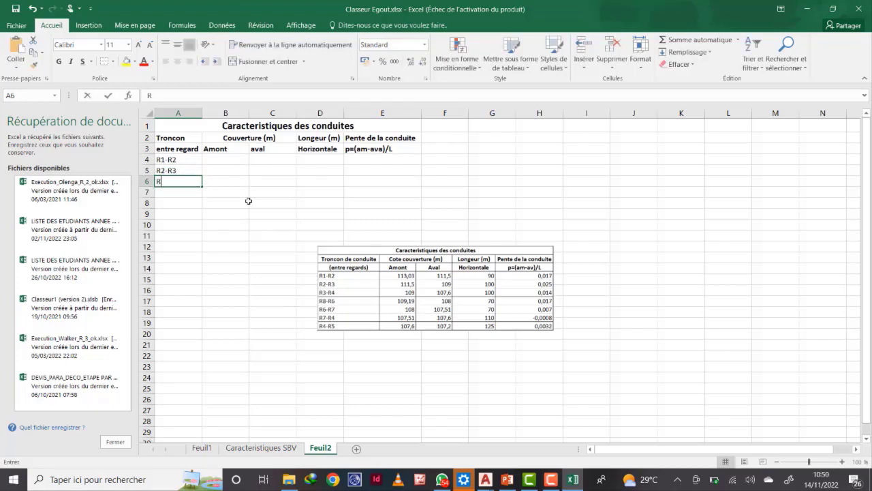
pyautogui.write('3-')
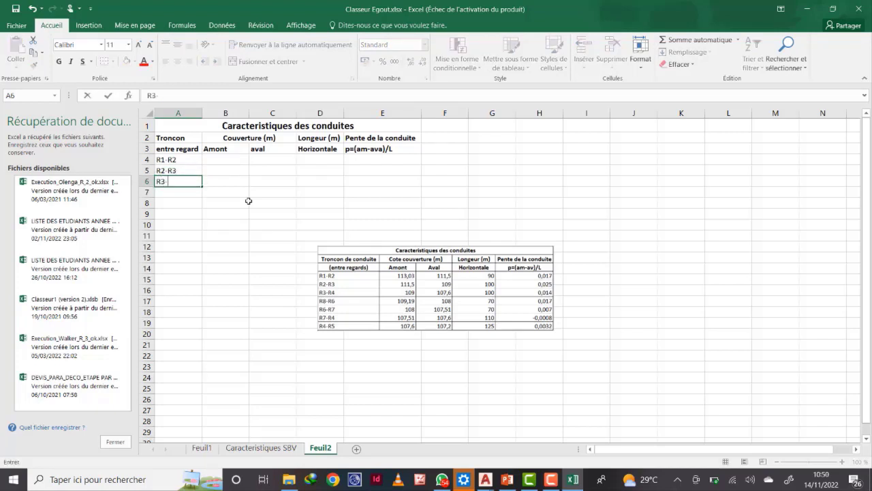
pyautogui.write('R4')
pyautogui.press('Return')
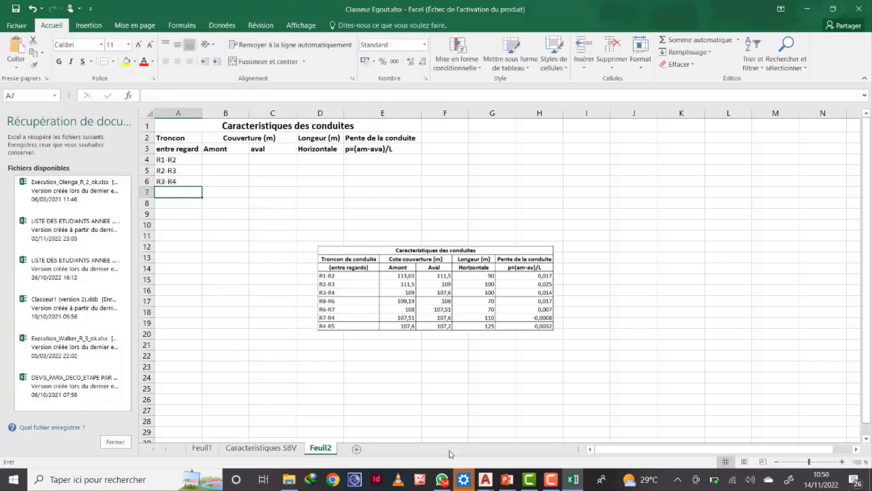
# - Check the branch from R6 in the Projet Egout Meteo.dwg drawing in Civil 3D, and enter sections R6-R7 and R7-R4 in A7:A8 of the Excel table
pyautogui.moveTo(492, 477)
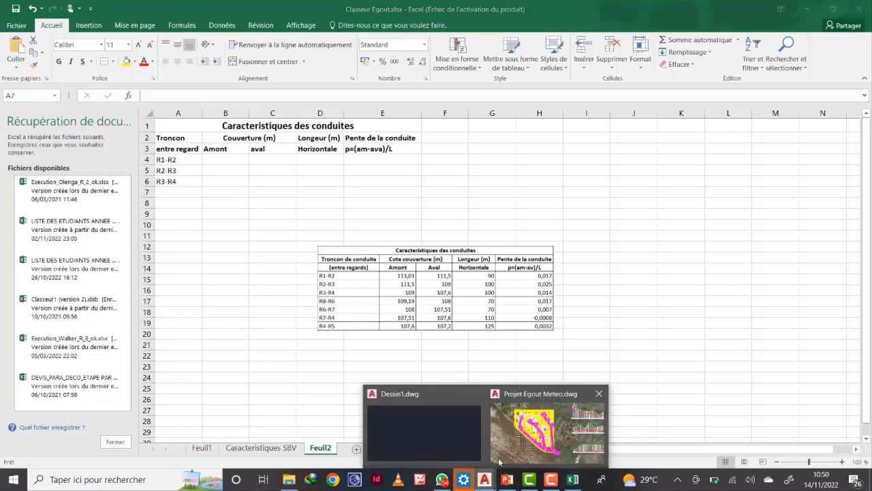
pyautogui.click(548, 436)
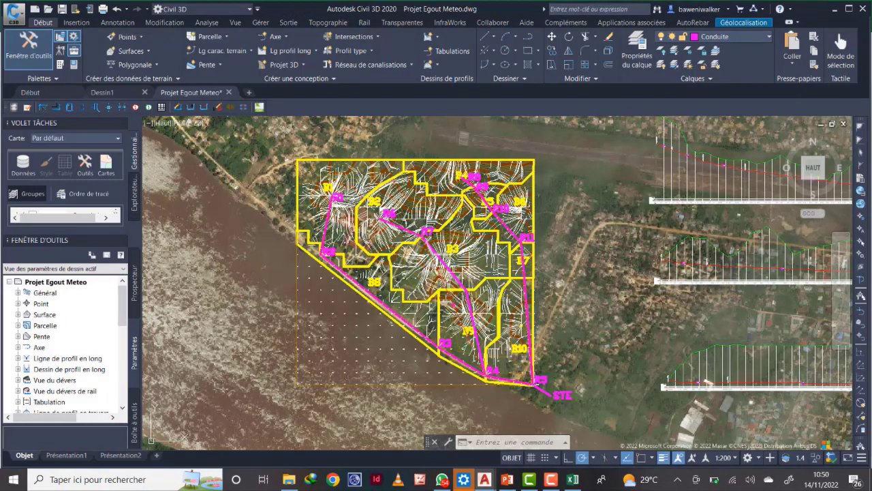
pyautogui.click(573, 481)
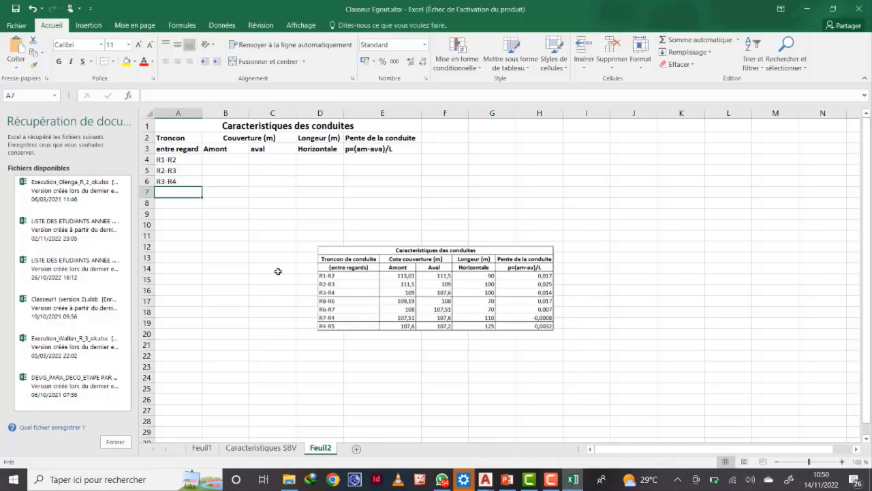
pyautogui.write('R6-R7')
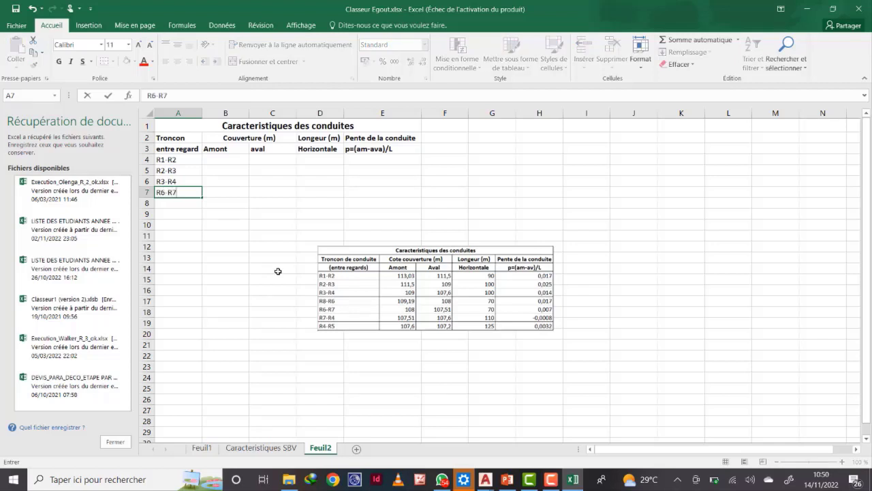
pyautogui.press('Return')
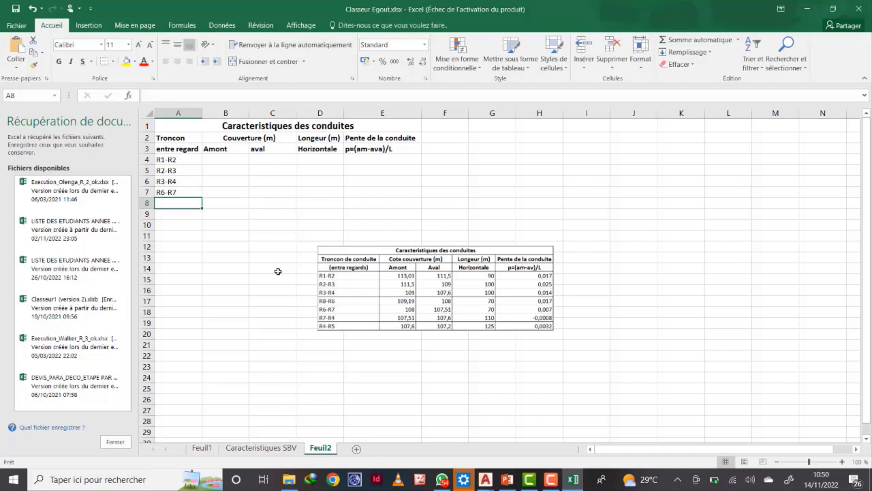
pyautogui.write('R7-R4')
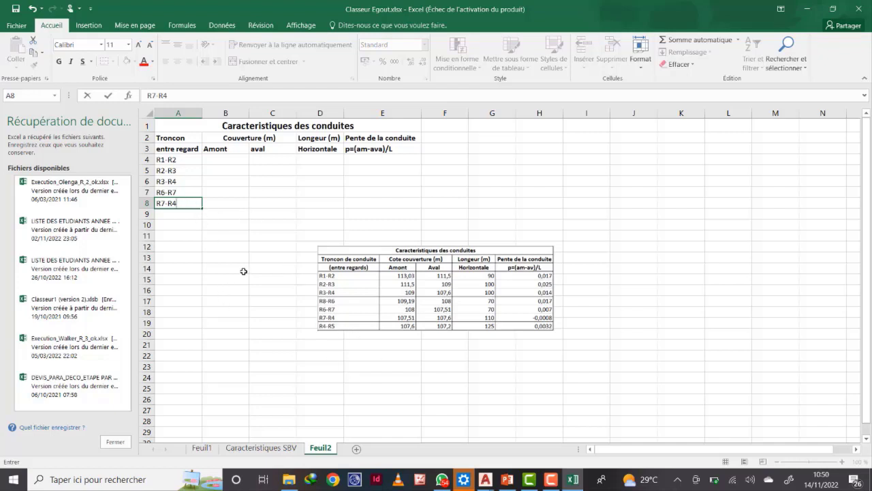
pyautogui.press('Return')
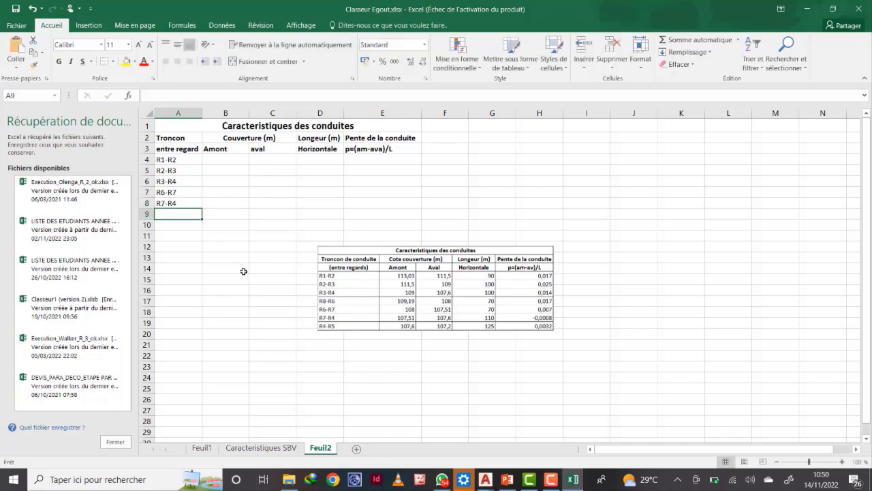
# - Check the pipe downstream of R4 in the Civil 3D drawing, return to the Excel workbook and enter section R4-R5 in A9
pyautogui.click(484, 479)
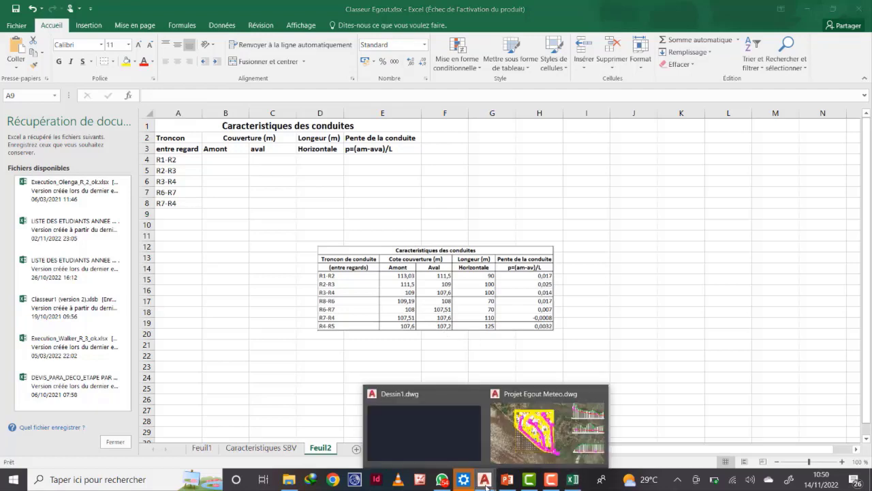
pyautogui.click(530, 443)
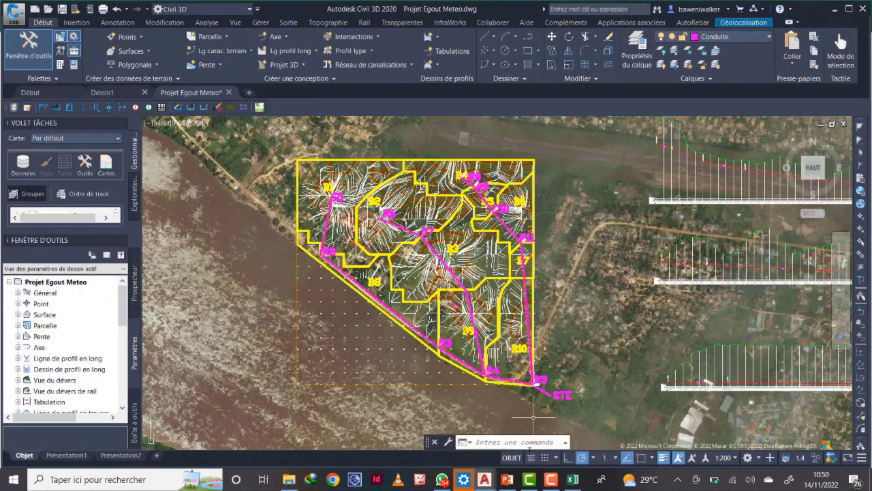
pyautogui.moveTo(507, 482)
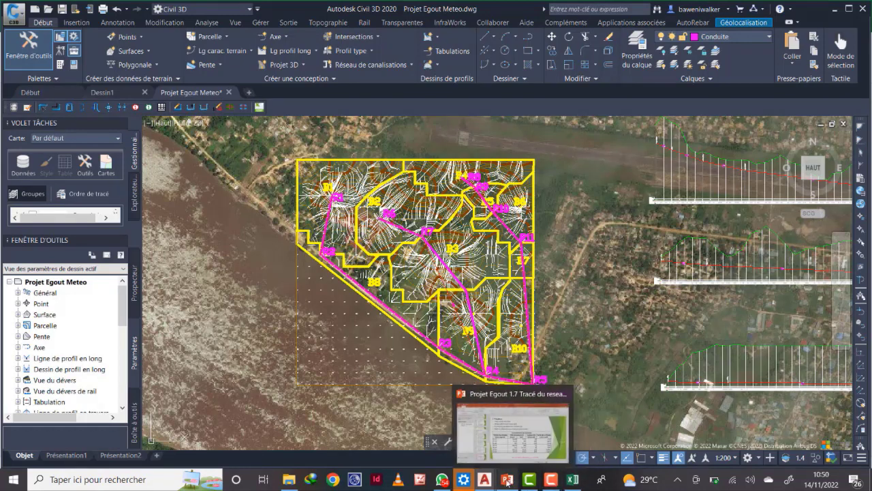
pyautogui.moveTo(551, 480)
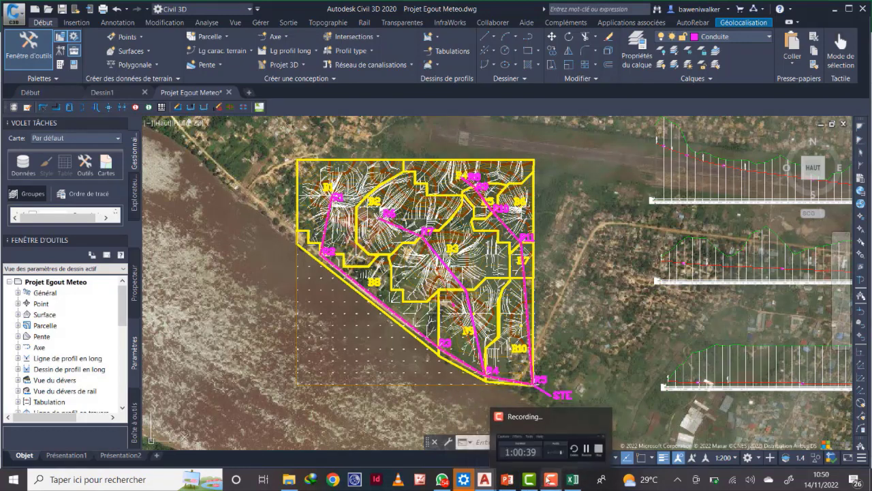
pyautogui.click(567, 482)
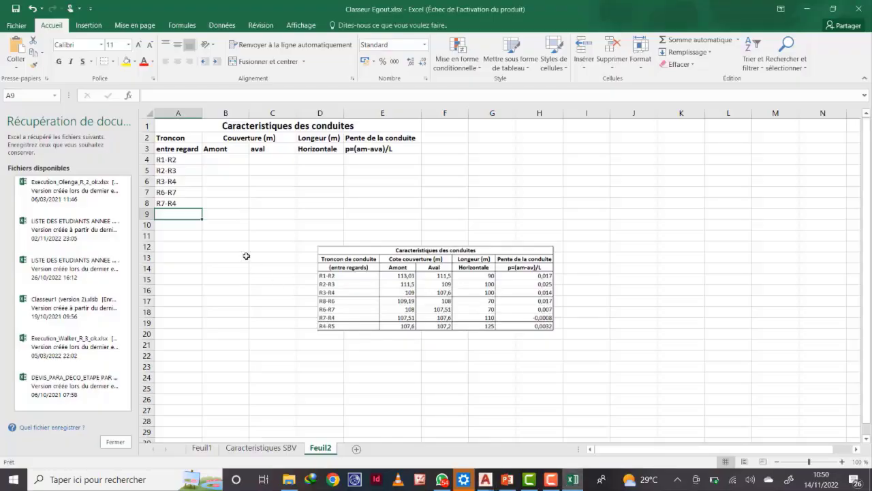
pyautogui.write('R4')
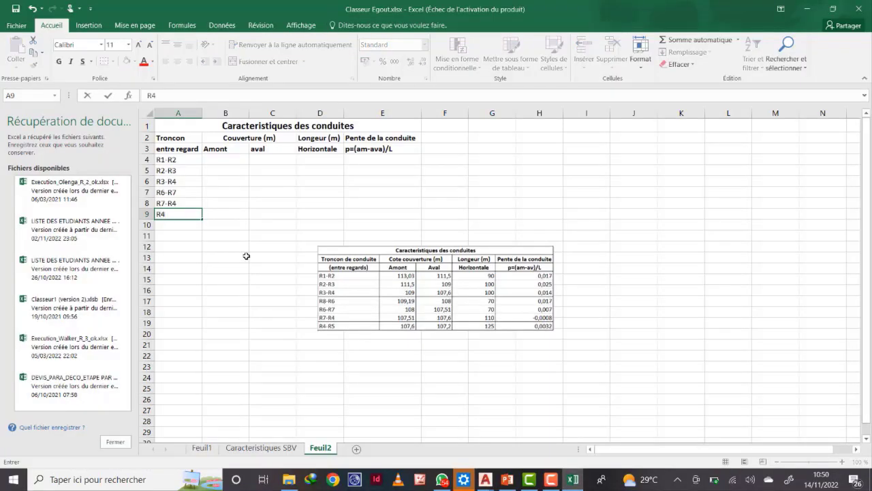
pyautogui.write('-R5')
pyautogui.press('Return')
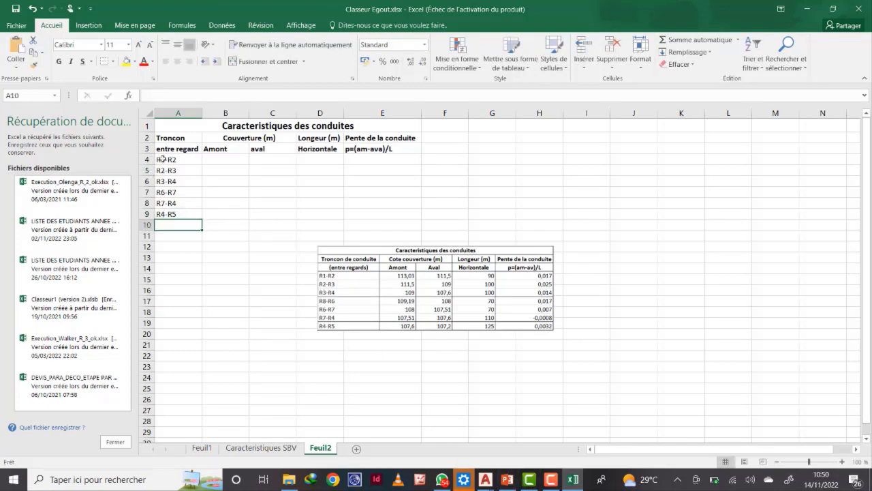
# - Fill the first branch's sections R1-R2 to R3-R4 in A4:A6 with the lightest orange theme colour
pyautogui.moveTo(162, 159); pyautogui.dragTo(169, 184)
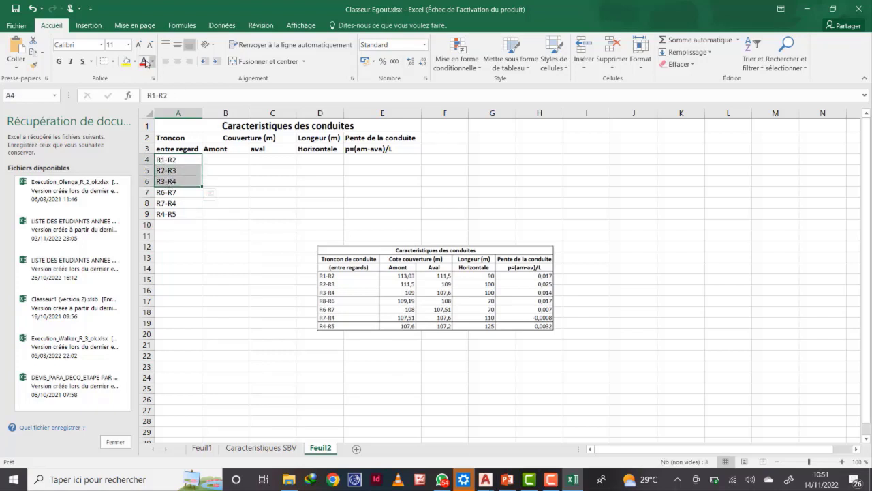
pyautogui.click(135, 62)
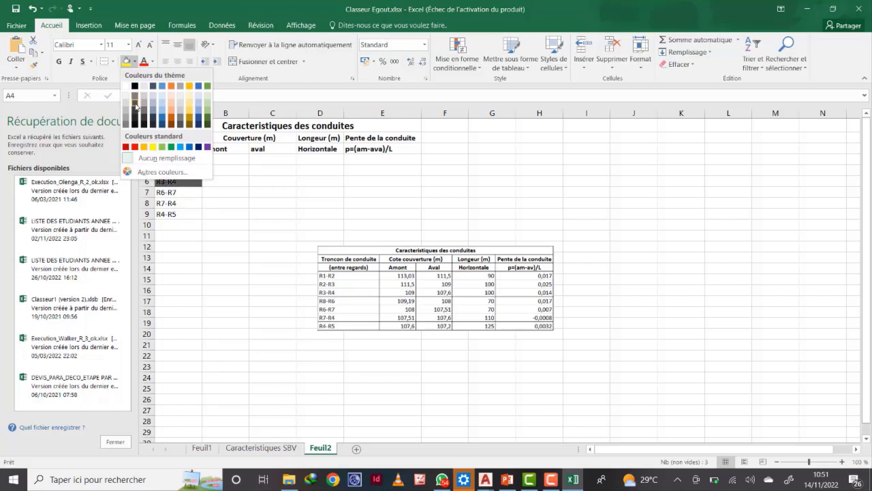
pyautogui.click(171, 101)
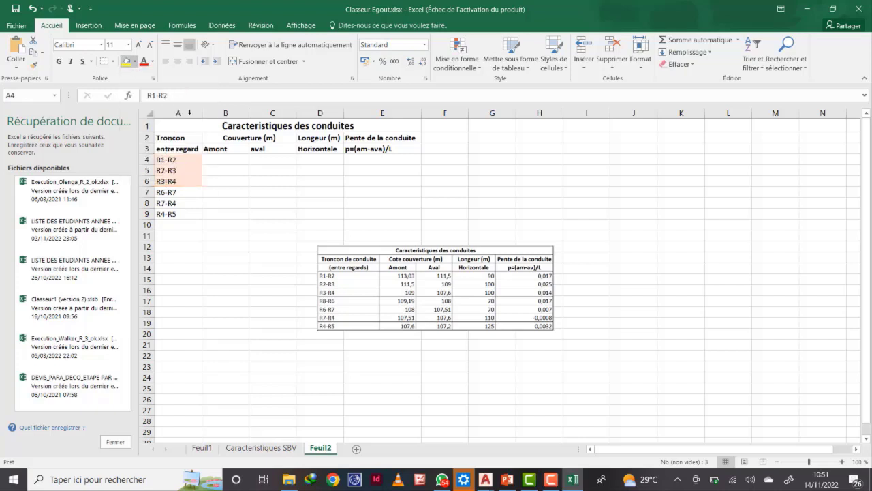
pyautogui.click(290, 179)
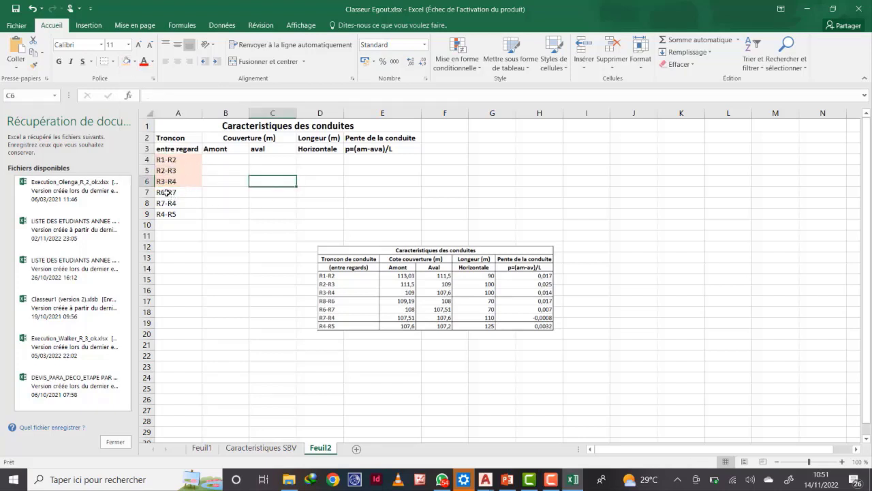
# - Fill the second branch's sections R6-R7 and R7-R4 in A7:A8 with the lightest blue theme colour
pyautogui.moveTo(166, 192); pyautogui.dragTo(170, 203)
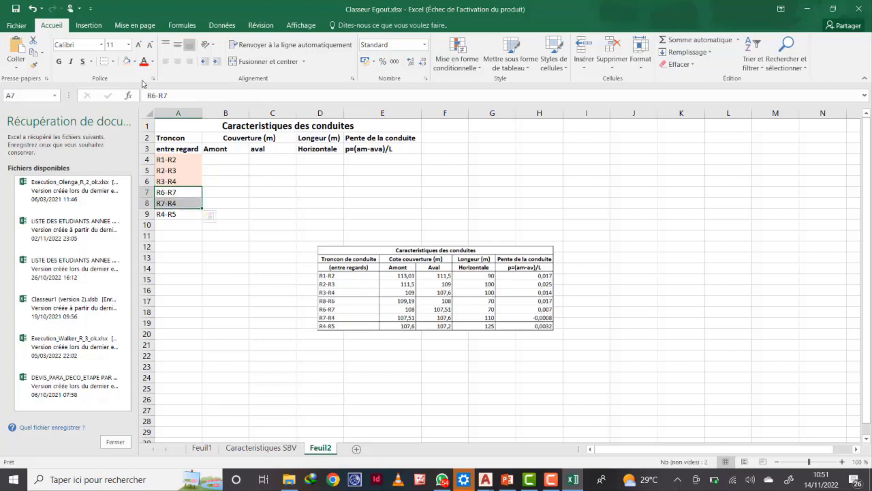
pyautogui.click(134, 60)
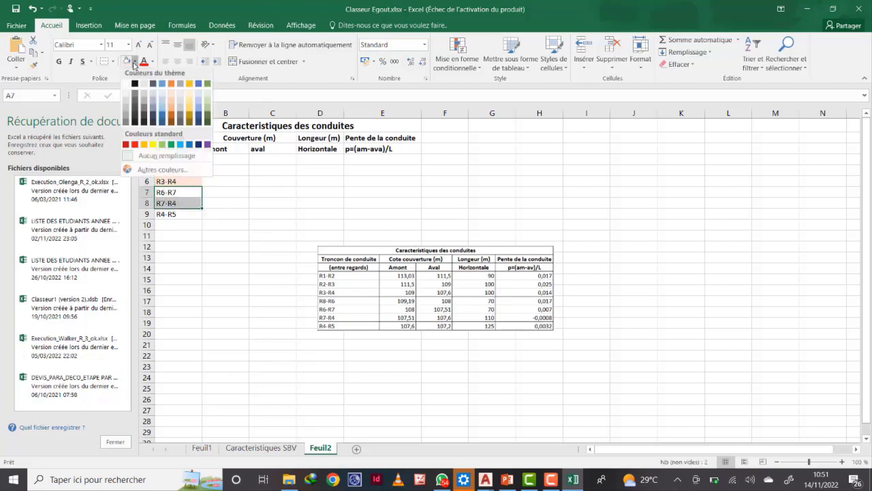
pyautogui.click(162, 98)
pyautogui.click(249, 194)
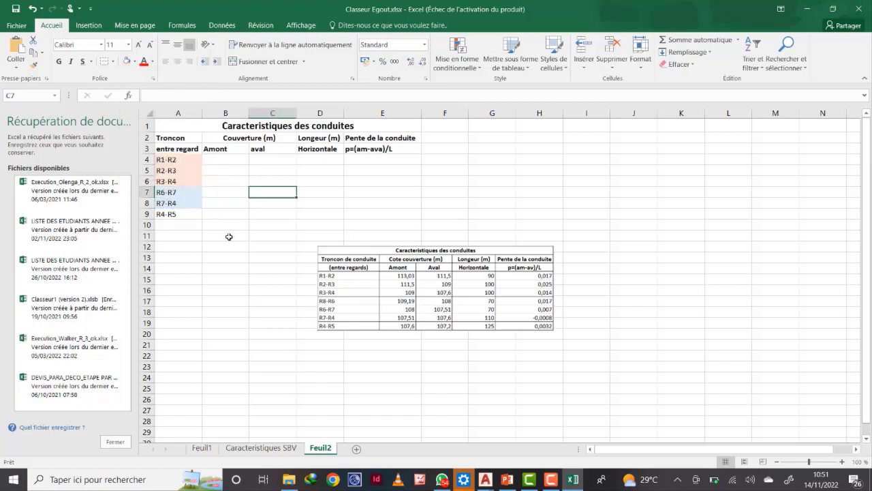
# - Fill cell A9, holding section R4-R5, with the lightest green theme colour
pyautogui.click(167, 215)
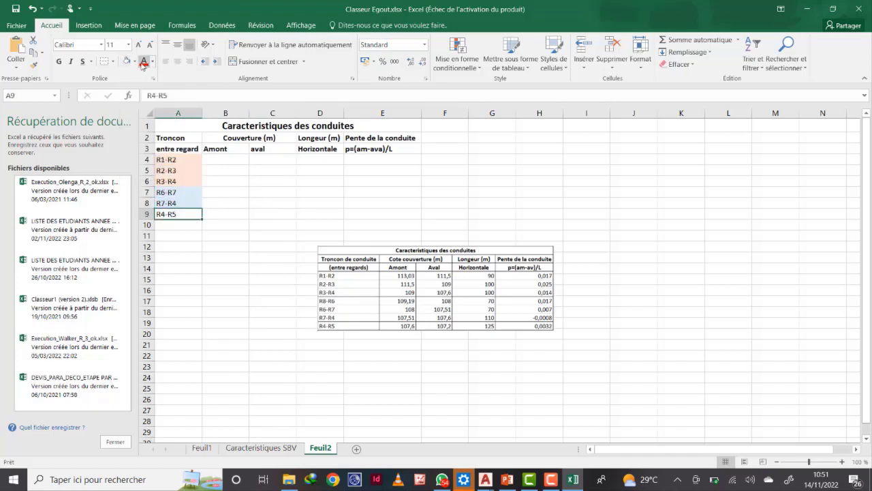
pyautogui.click(136, 61)
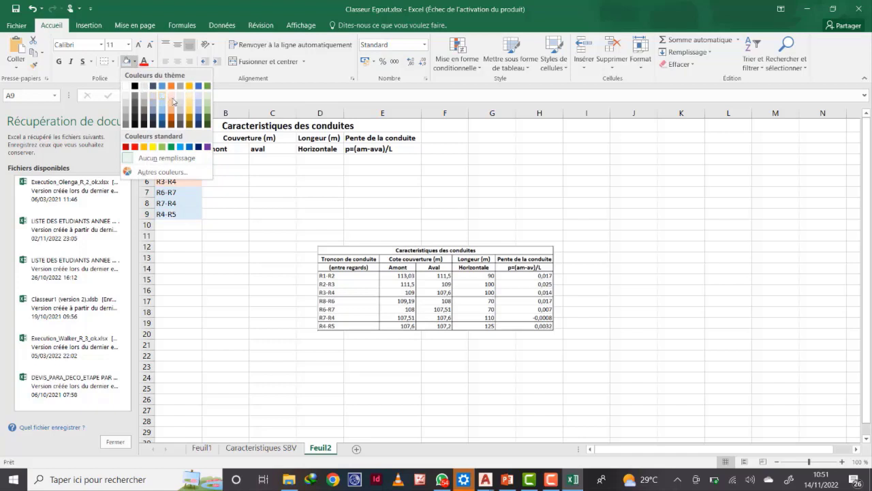
pyautogui.click(207, 98)
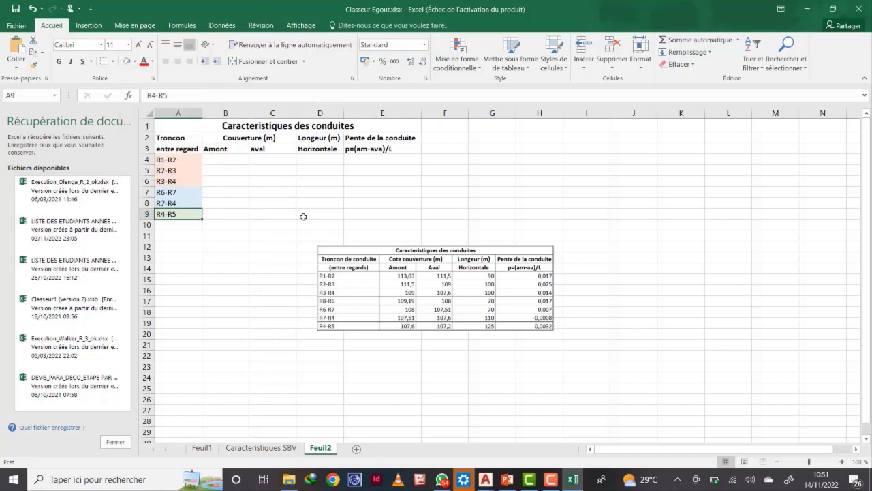
pyautogui.click(304, 216)
# - Examine the branch starting at R8 in the Civil 3D drawing, and enter sections R8-R9 and R9-R10 in A10:A11 of the Excel table
pyautogui.click(174, 225)
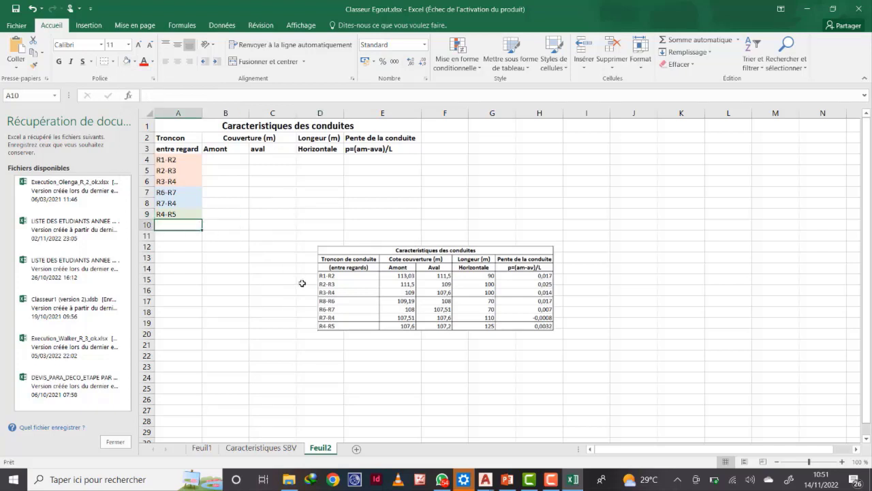
pyautogui.click(485, 479)
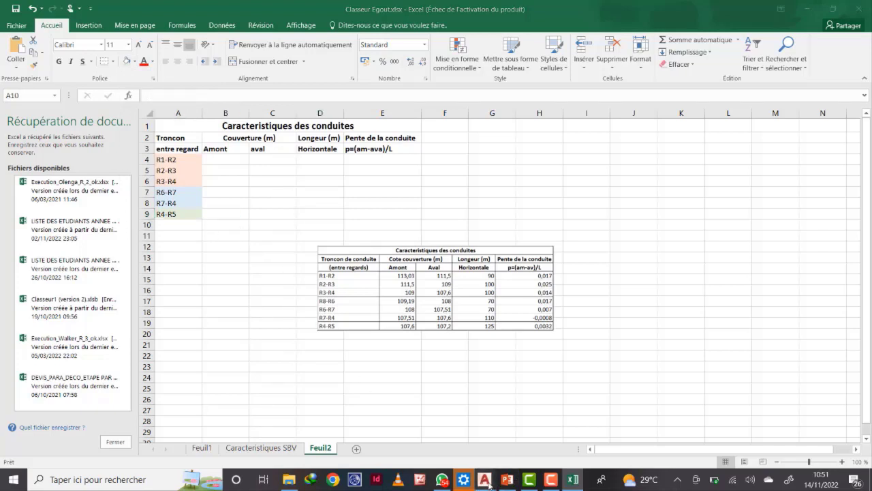
pyautogui.click(501, 453)
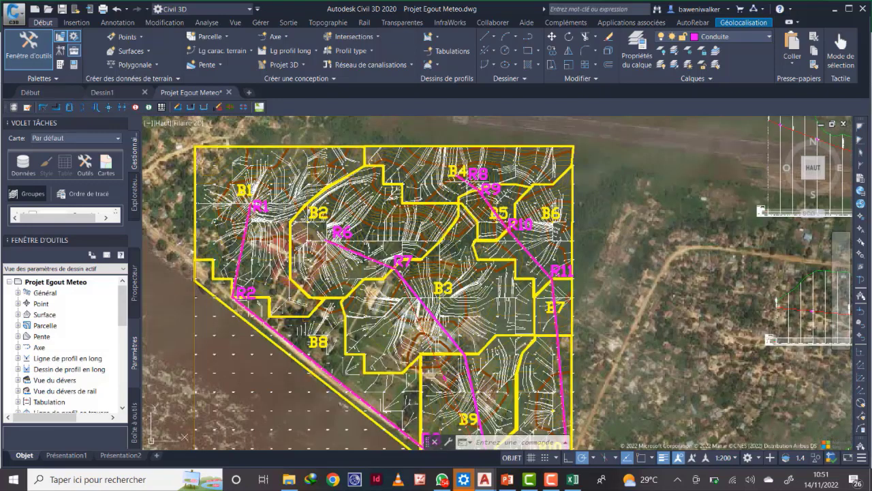
pyautogui.scroll(2, 469, 181)
pyautogui.scroll(-2, 568, 274)
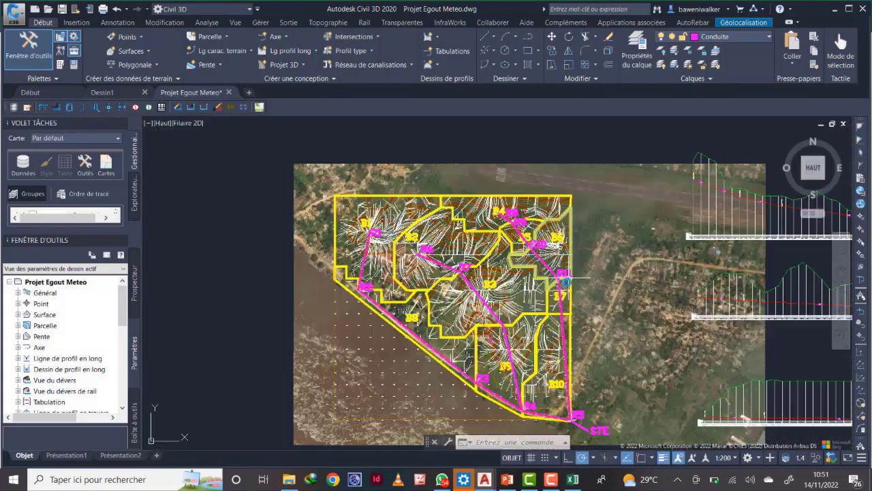
pyautogui.click(573, 479)
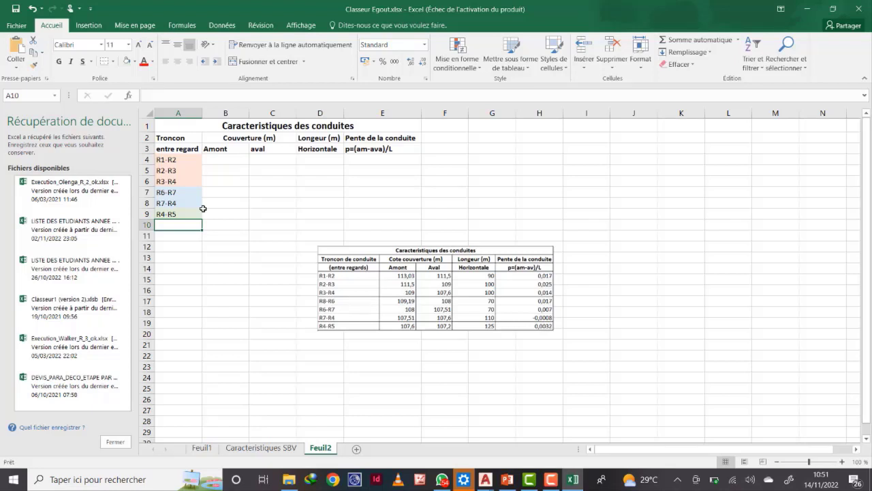
pyautogui.write('R8-R9')
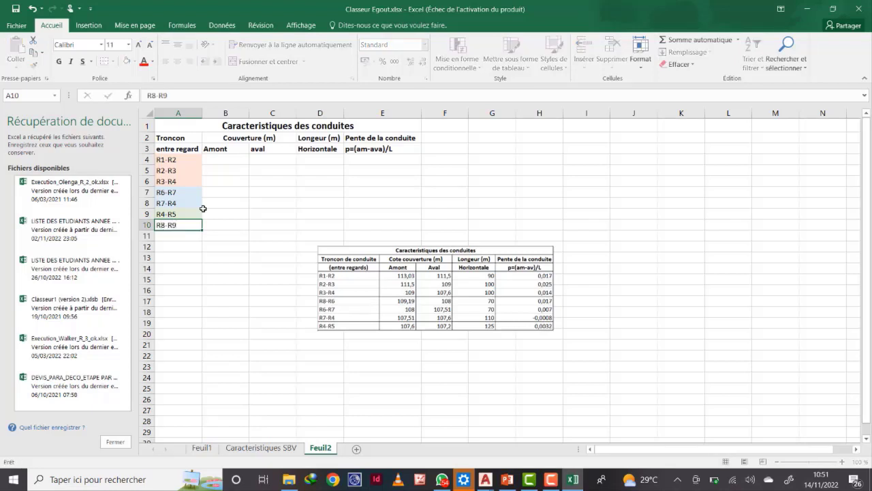
pyautogui.press('Return')
pyautogui.write('R')
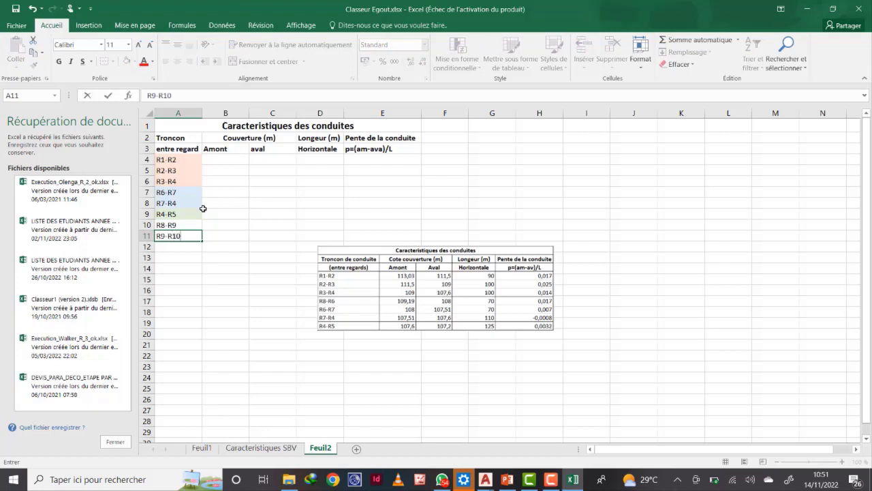
pyautogui.write('9-R10')
pyautogui.press('Return')
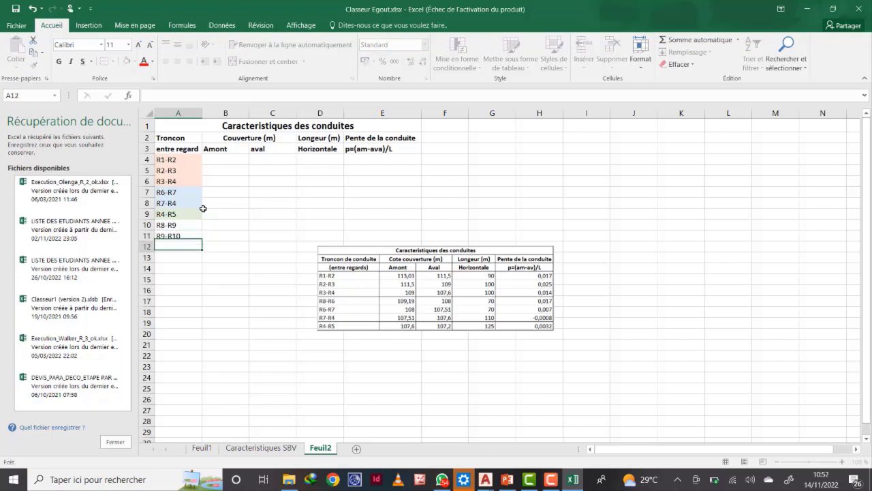
# - Check the R8 branch in the Civil 3D drawing and enter sections R10-R11 and R11-R5 in A12:A13 of the Excel table
pyautogui.write('R')
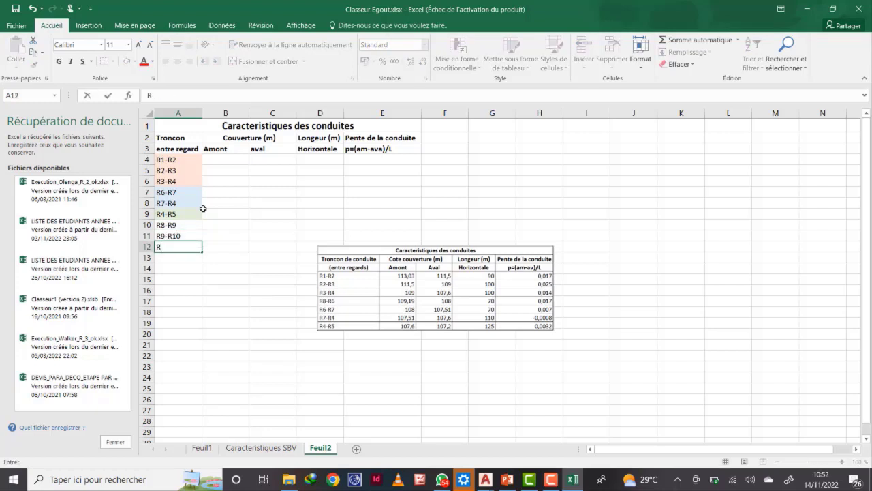
pyautogui.moveTo(488, 485)
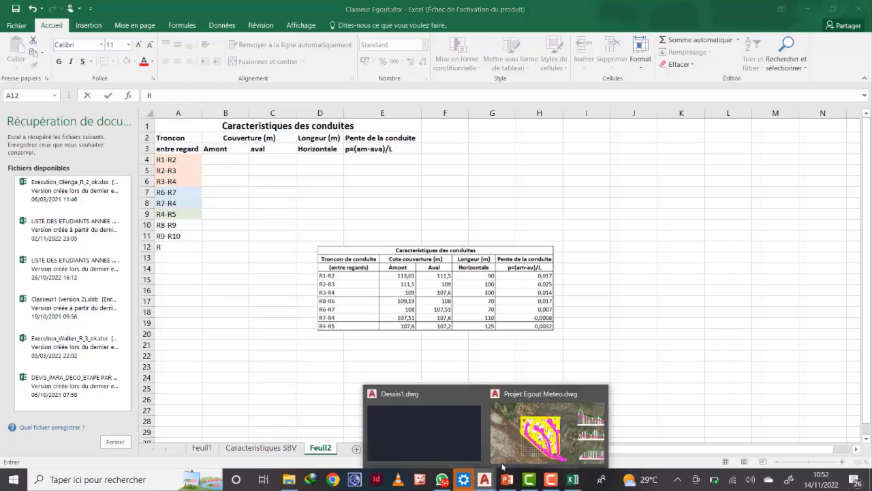
pyautogui.click(543, 439)
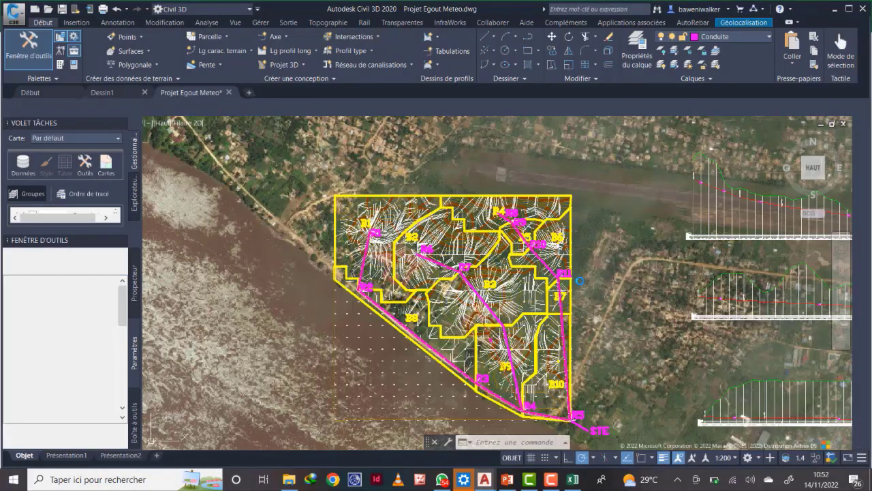
pyautogui.click(571, 480)
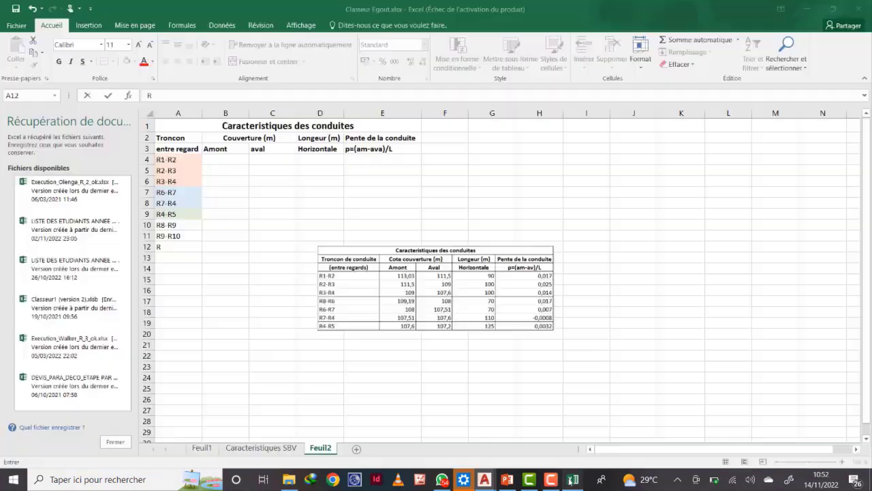
pyautogui.write('R10-R11')
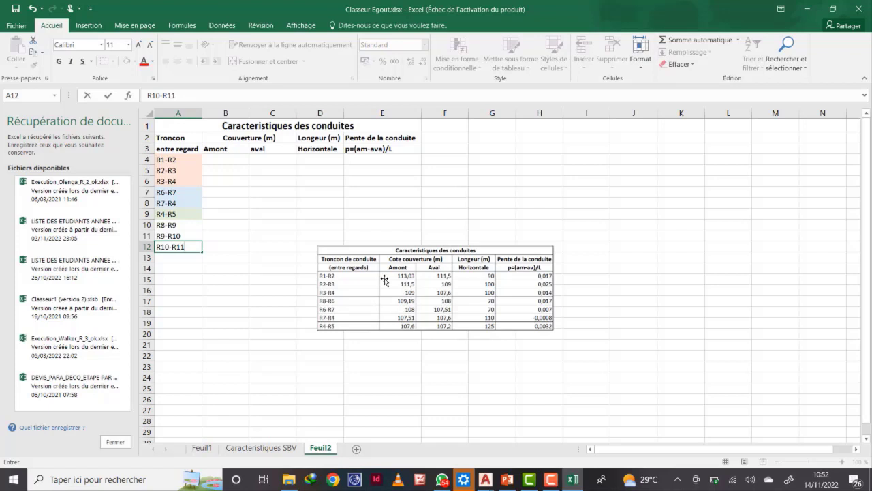
pyautogui.press('Return')
pyautogui.write('R11-R5')
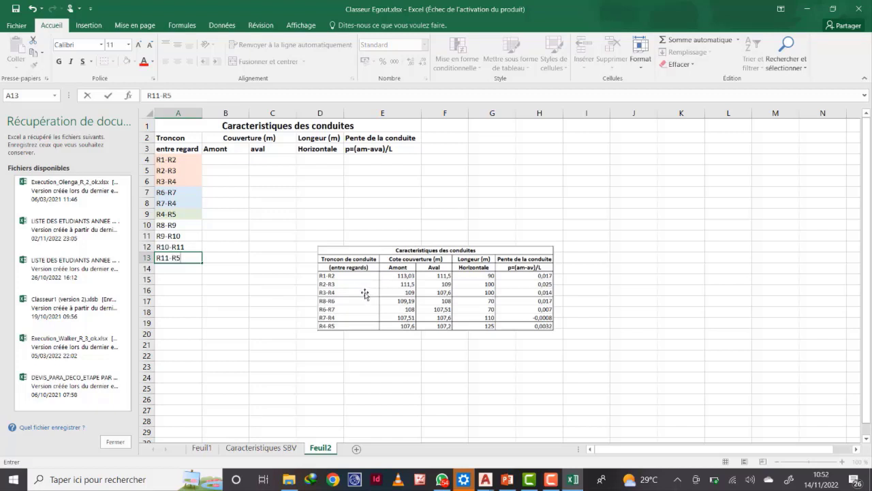
pyautogui.click(234, 293)
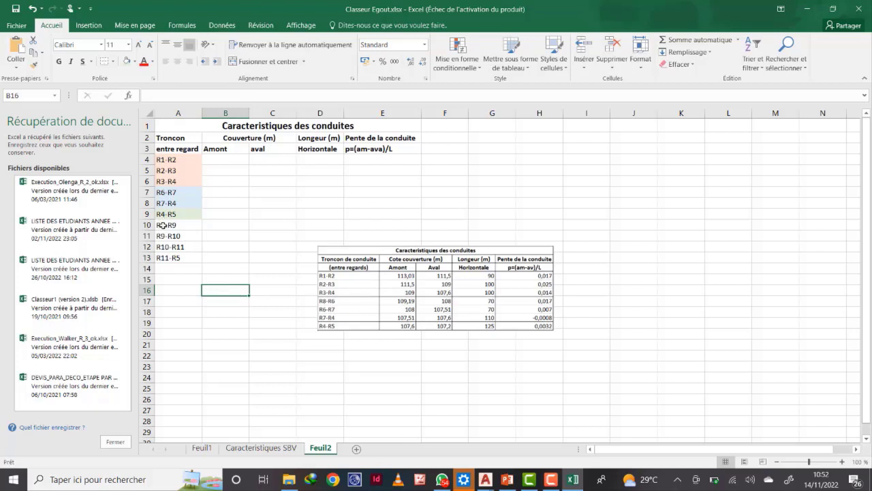
# - Fill cells A10:A13, holding sections R8-R9 to R11-R5, with a lighter gold theme colour
pyautogui.moveTo(164, 225); pyautogui.dragTo(167, 258)
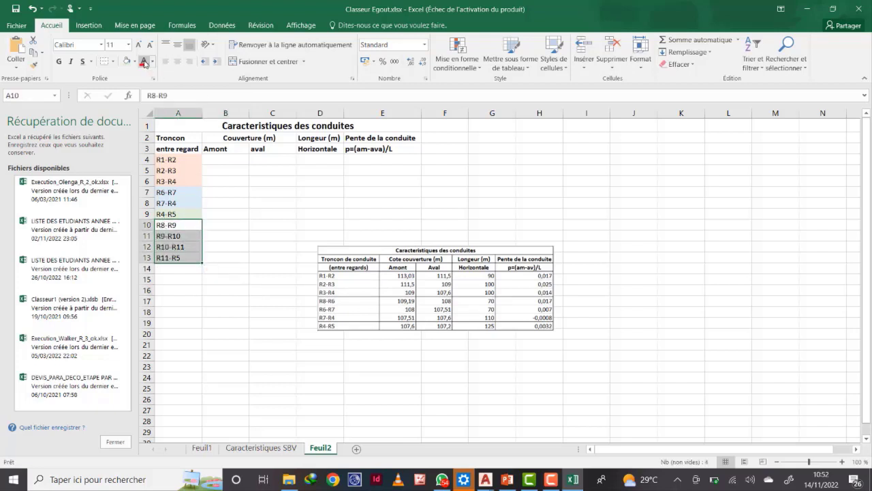
pyautogui.click(136, 61)
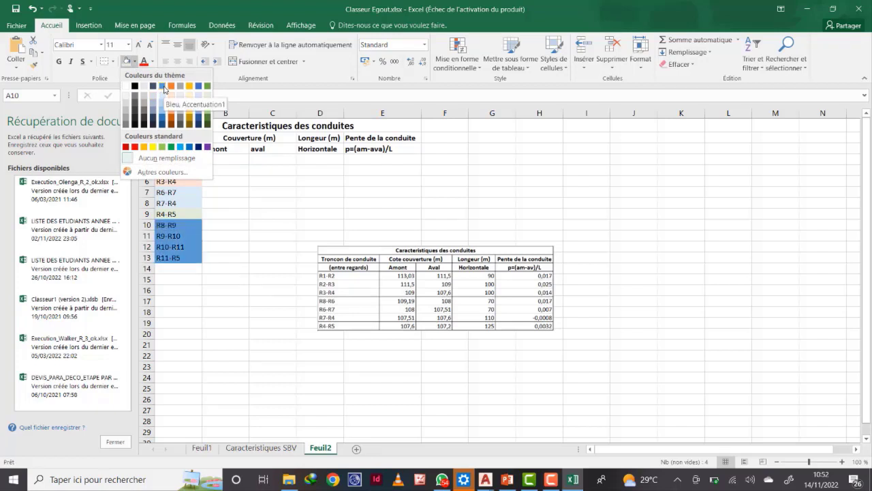
pyautogui.click(191, 112)
pyautogui.click(276, 238)
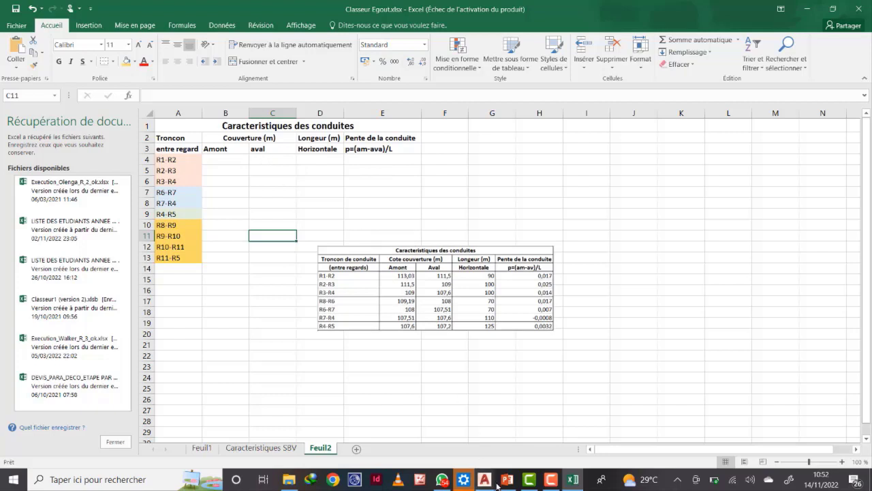
# - Switch to the Projet Egout Meteo drawing in Civil 3D and examine the elevation labels at both ends of section R1-R2 in the longitudinal profile
pyautogui.moveTo(510, 482)
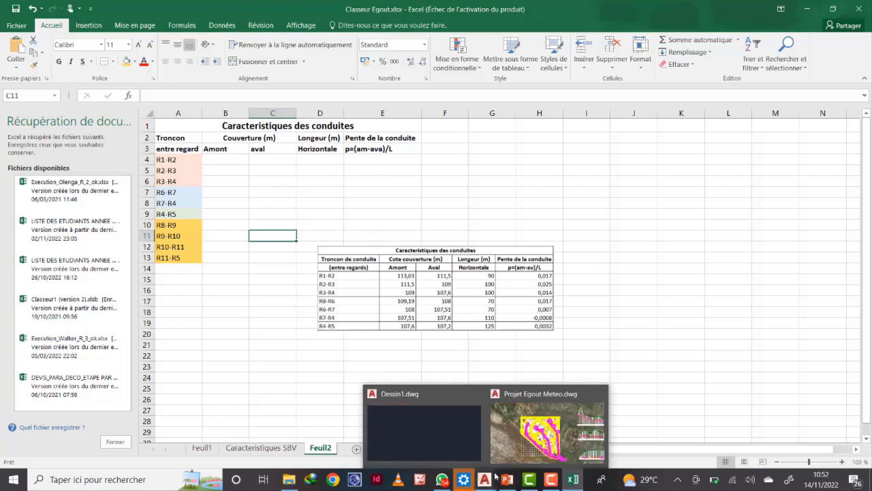
pyautogui.click(551, 439)
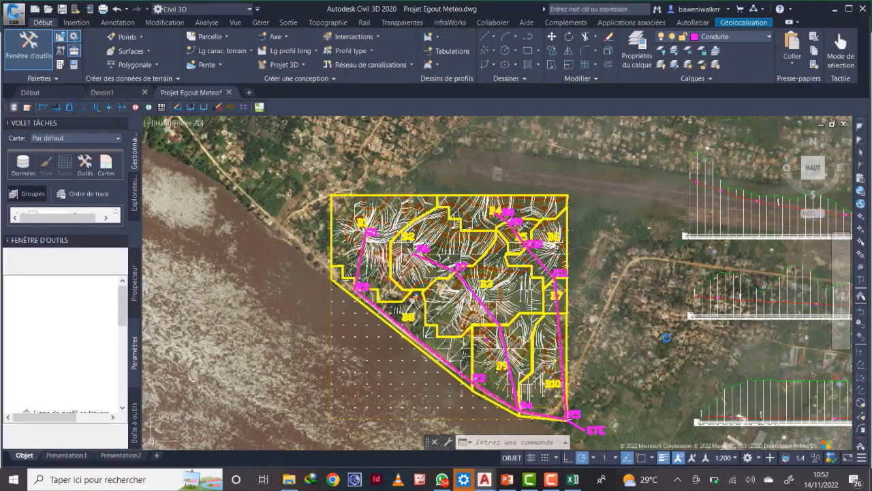
pyautogui.moveTo(763, 396); pyautogui.dragTo(501, 262, button='middle')
pyautogui.scroll(6, 498, 276)
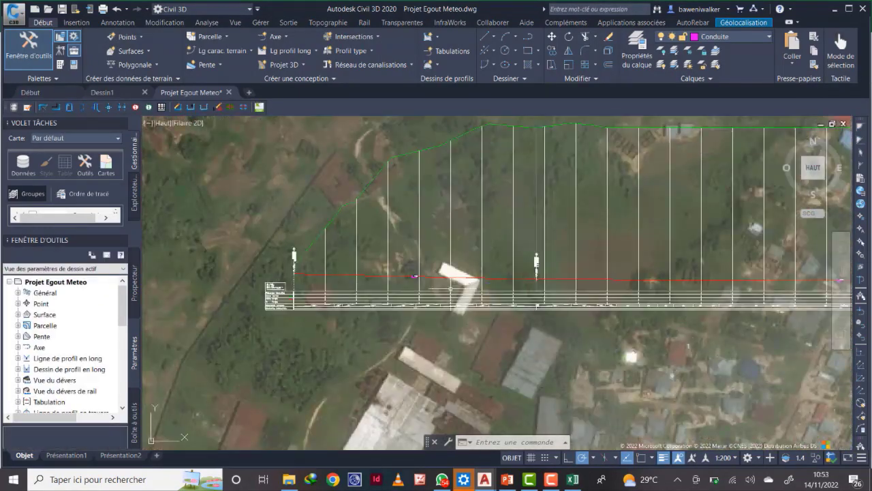
pyautogui.scroll(6, 298, 272)
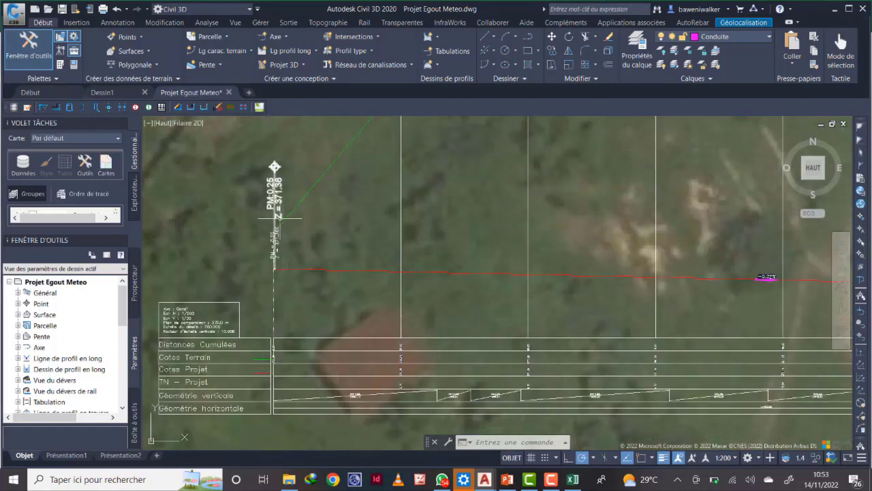
pyautogui.scroll(-4, 368, 246)
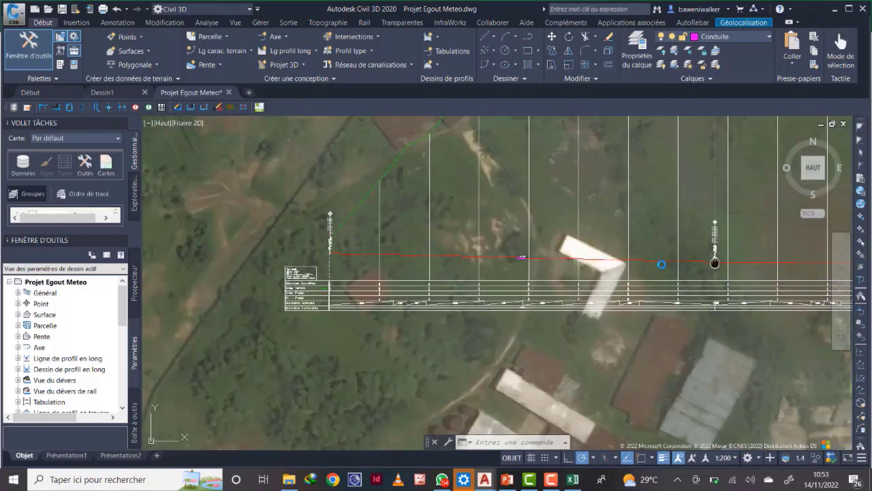
pyautogui.scroll(2, 640, 260)
pyautogui.scroll(2, 579, 259)
pyautogui.scroll(2, 542, 257)
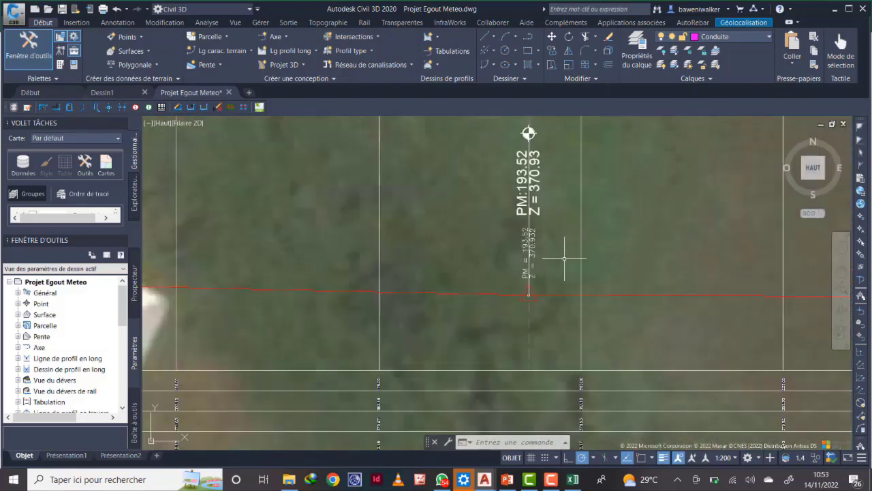
pyautogui.scroll(-6, 558, 262)
pyautogui.scroll(-2, 419, 270)
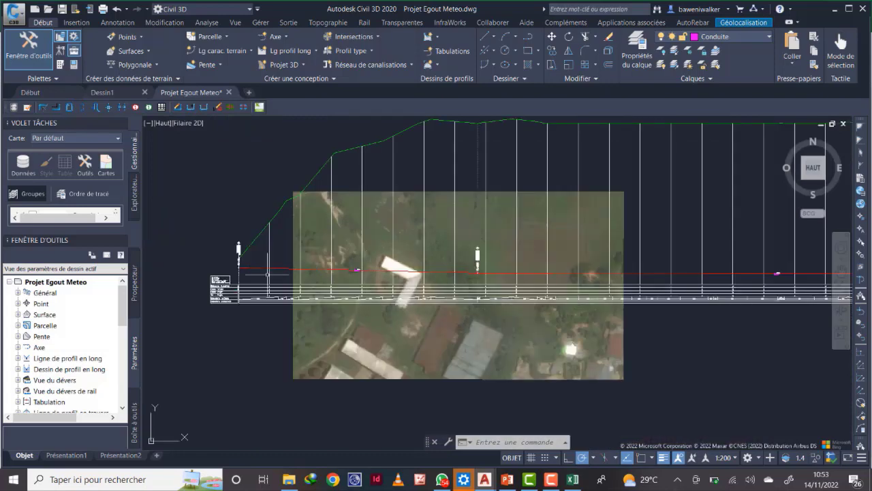
# - Read the elevation at the profile's starting manhole and enter 371,3 as the upstream cover of R1-R2 in cell B4 of the Excel table
pyautogui.scroll(1, 302, 244)
pyautogui.scroll(2, 299, 249)
pyautogui.scroll(4, 297, 245)
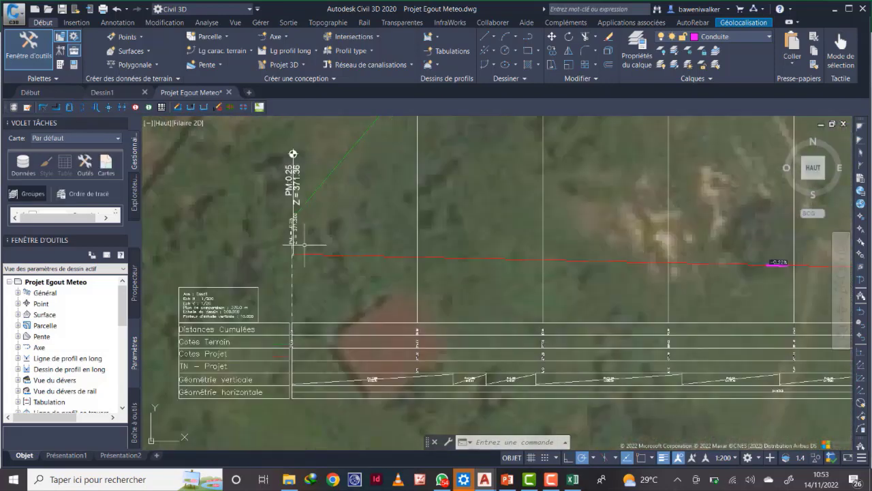
pyautogui.scroll(2, 302, 229)
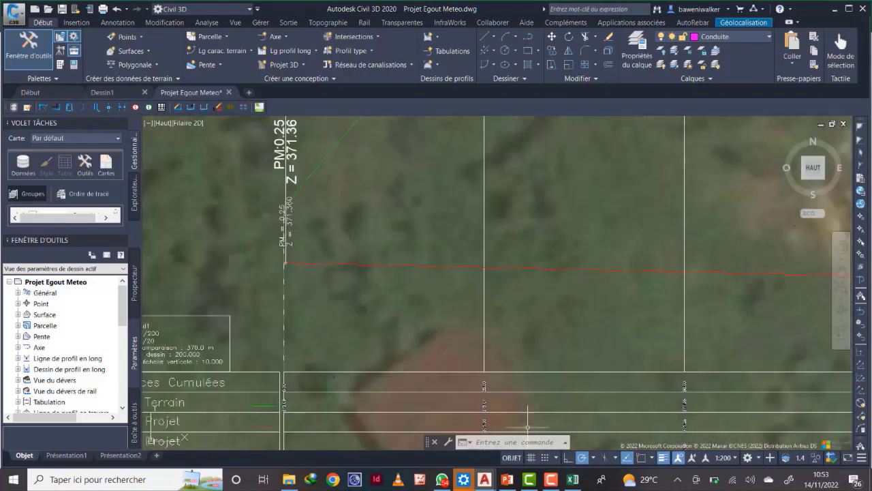
pyautogui.click(573, 479)
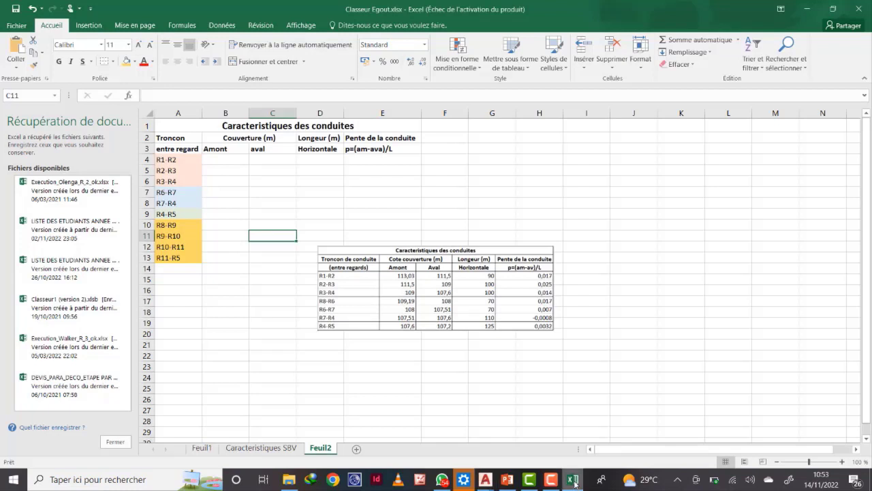
pyautogui.click(217, 159)
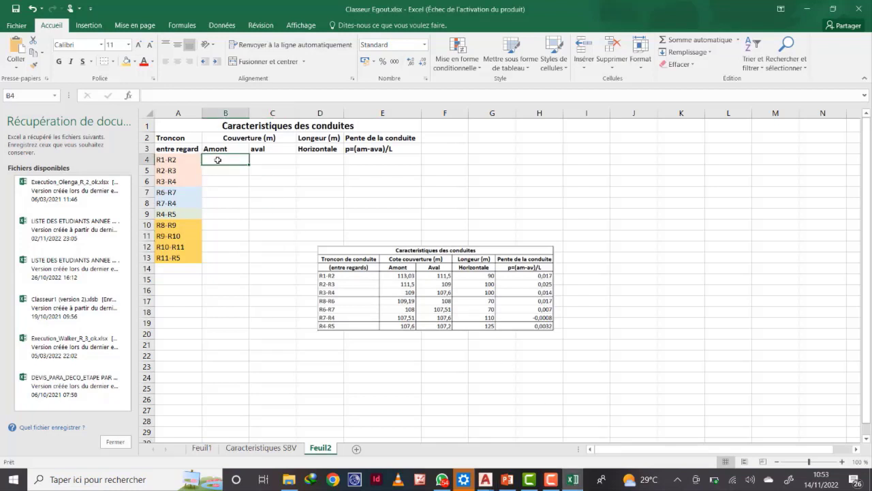
pyautogui.write('3')
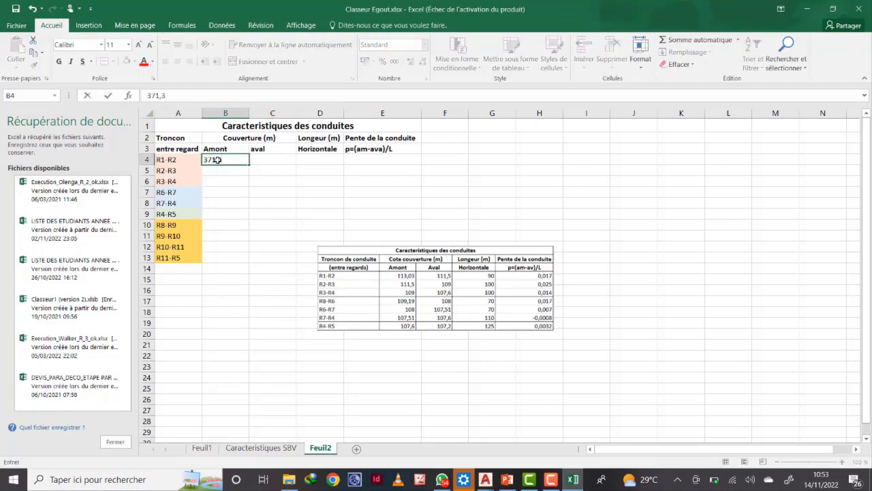
pyautogui.write('71,3')
pyautogui.press('Tab')
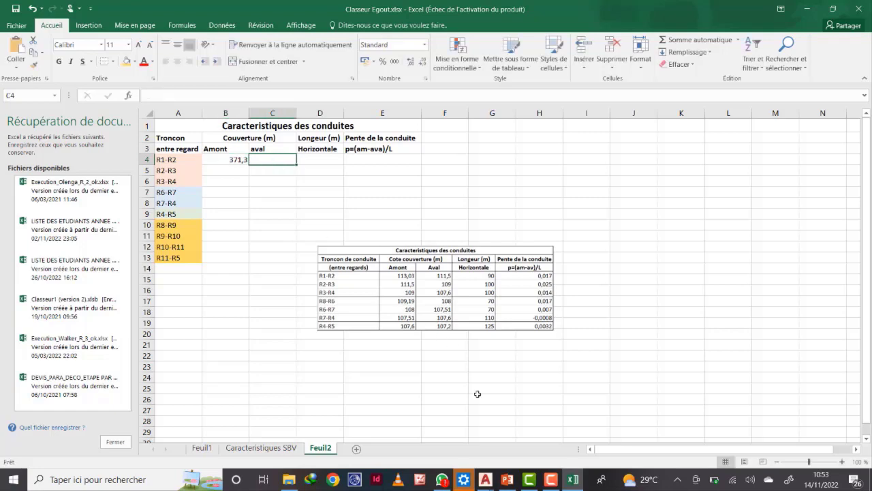
# - Read the second manhole's elevation in the Civil 3D profile and enter 370,9 as the downstream cover of R1-R2 in cell C4 in Excel
pyautogui.click(568, 481)
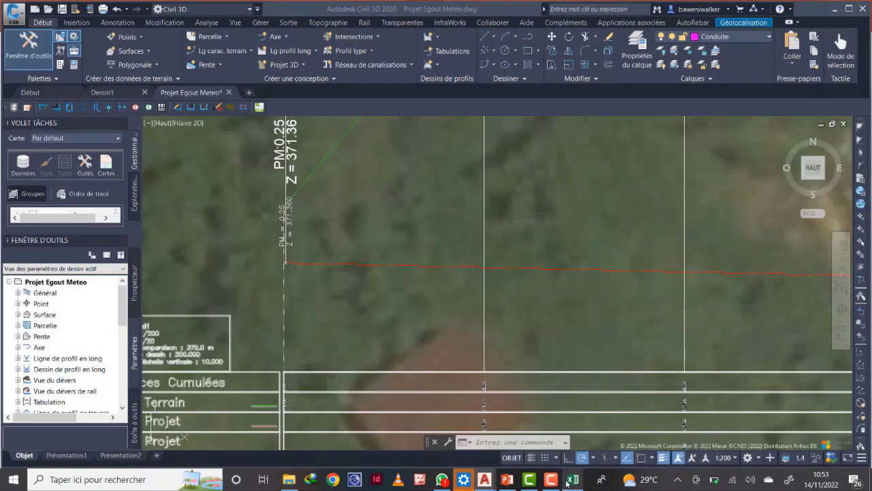
pyautogui.scroll(-4, 506, 318)
pyautogui.moveTo(643, 320); pyautogui.dragTo(417, 273, button='middle')
pyautogui.scroll(-2, 544, 272)
pyautogui.moveTo(699, 270); pyautogui.dragTo(497, 241, button='middle')
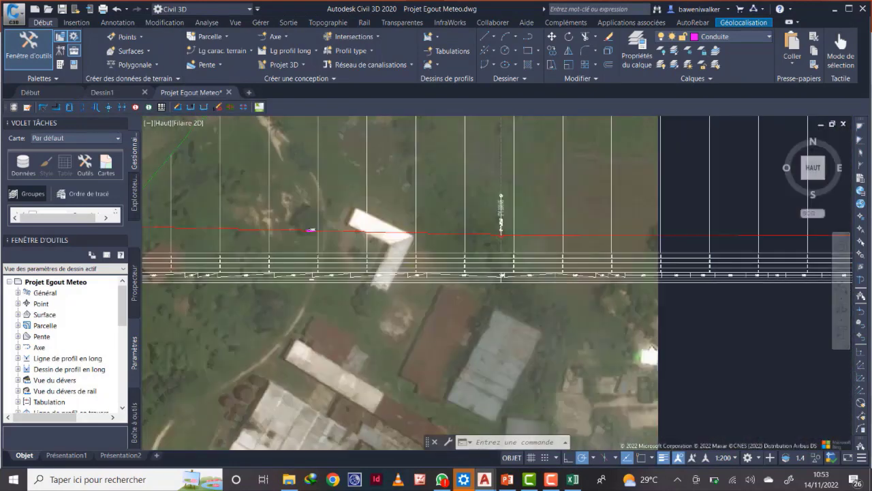
pyautogui.scroll(4, 518, 212)
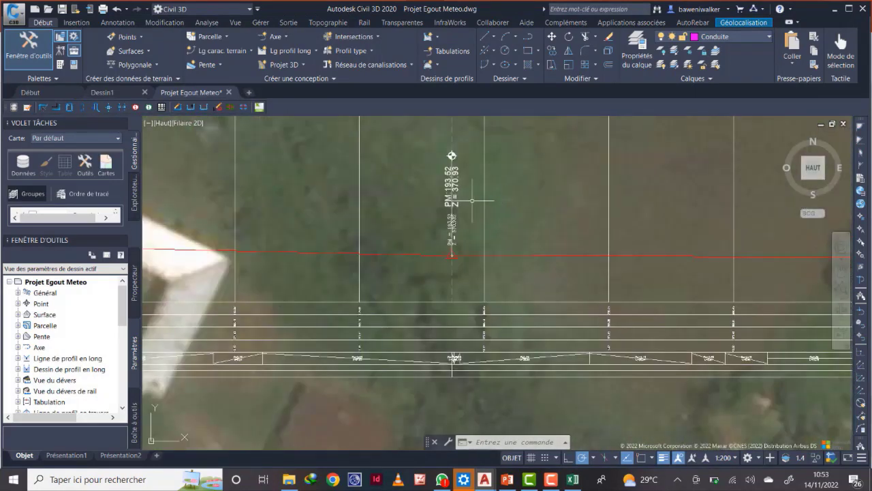
pyautogui.click(573, 479)
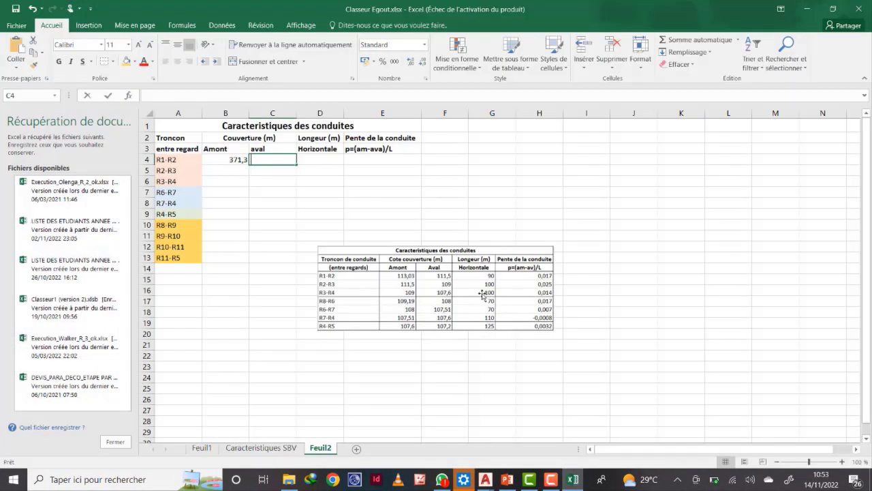
pyautogui.write('370,9')
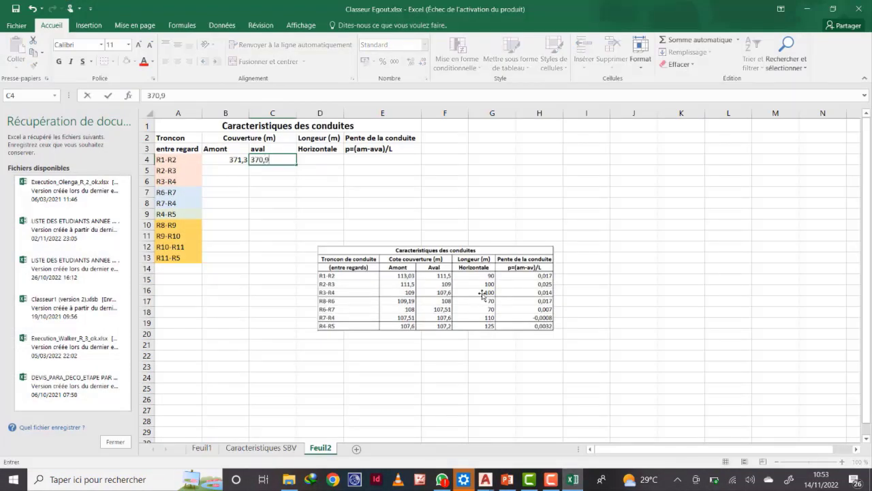
pyautogui.press('Tab')
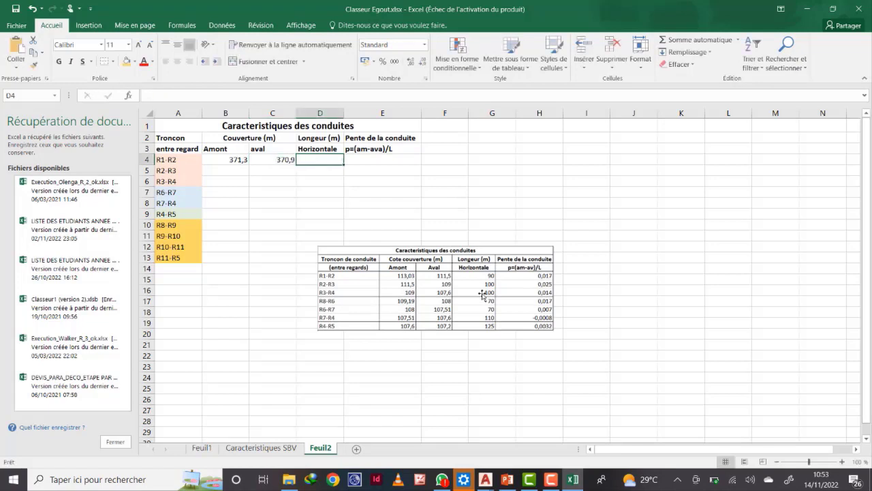
# - Read the chainages at both R1-R2 manholes in the Civil 3D profile and enter 193,5 as the horizontal length in cell D4 in Excel
pyautogui.click(570, 480)
pyautogui.scroll(-3, 516, 380)
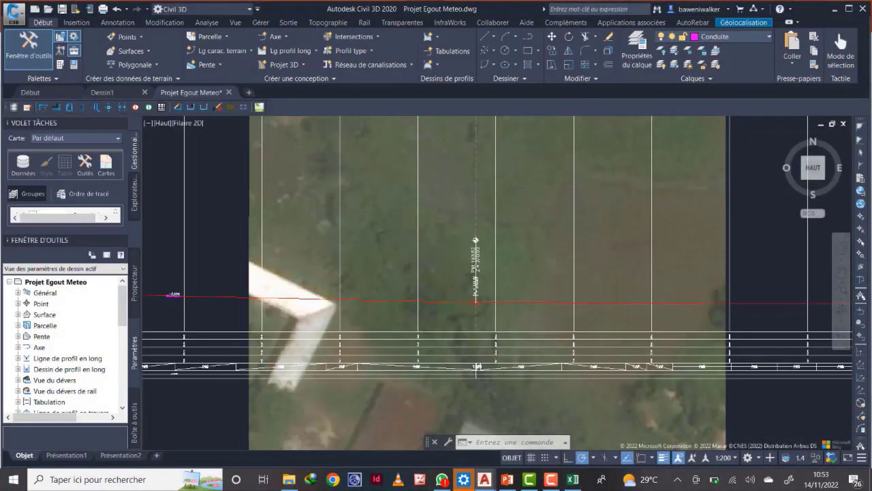
pyautogui.scroll(3, 491, 302)
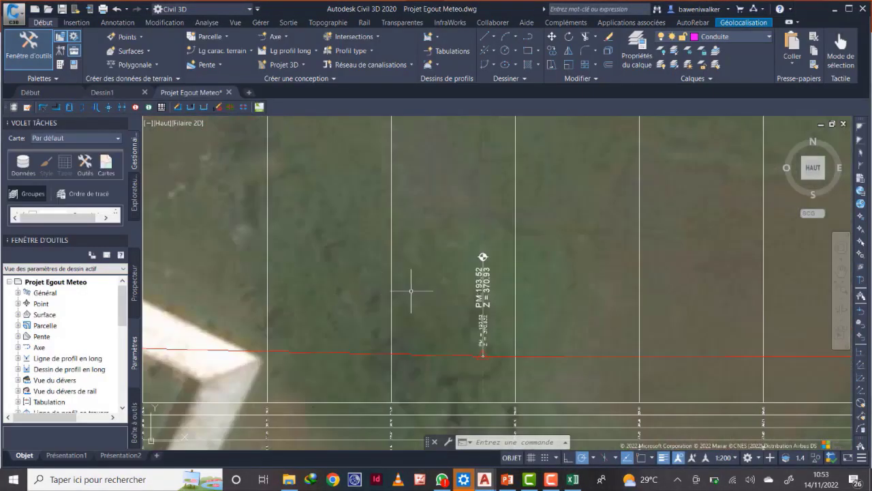
pyautogui.scroll(-3, 475, 291)
pyautogui.scroll(-3, 528, 310)
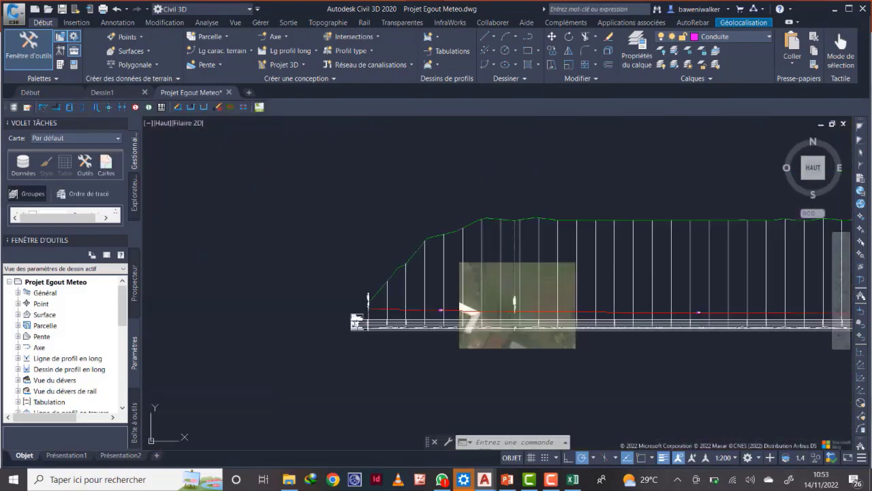
pyautogui.scroll(3, 357, 299)
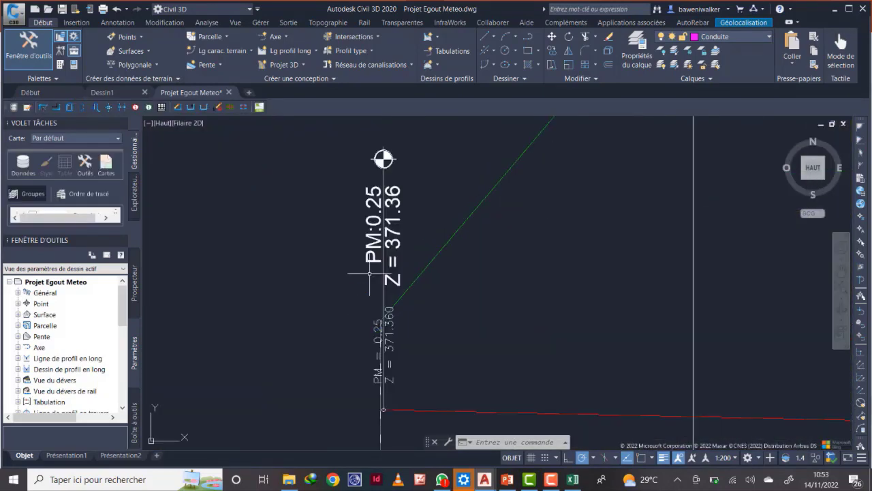
pyautogui.scroll(-6, 468, 328)
pyautogui.scroll(5, 598, 308)
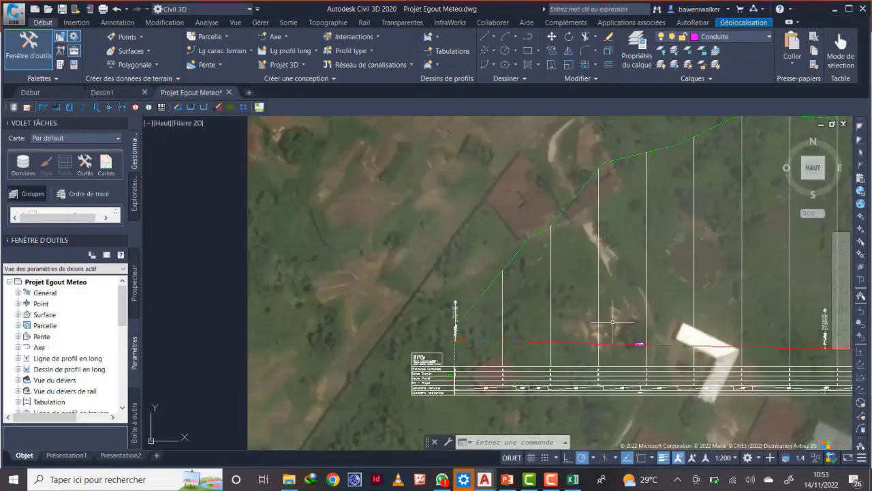
pyautogui.scroll(2, 597, 308)
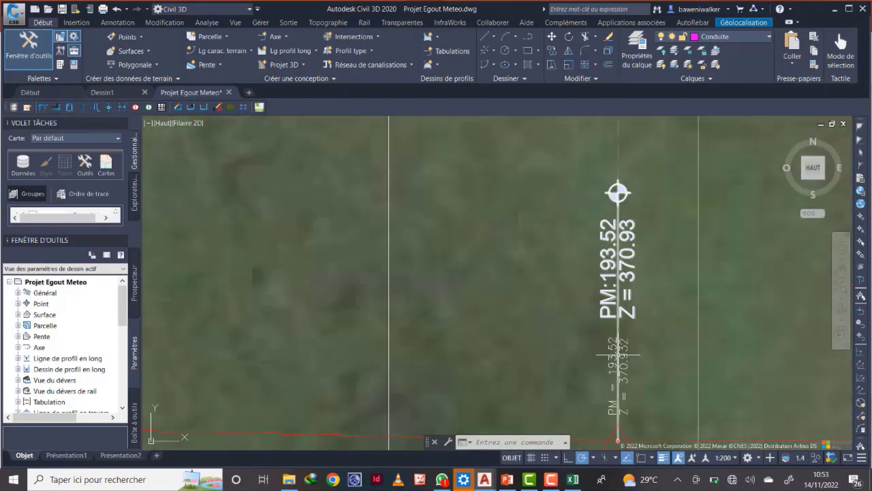
pyautogui.click(573, 479)
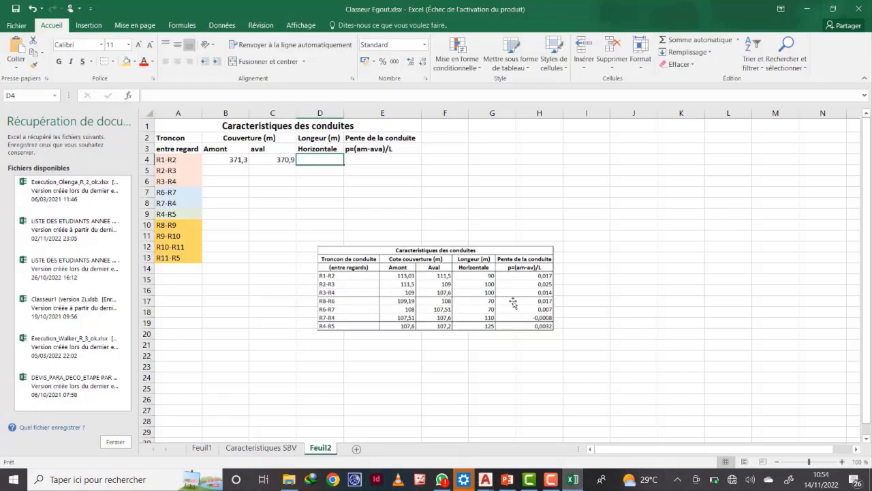
pyautogui.write('193,5')
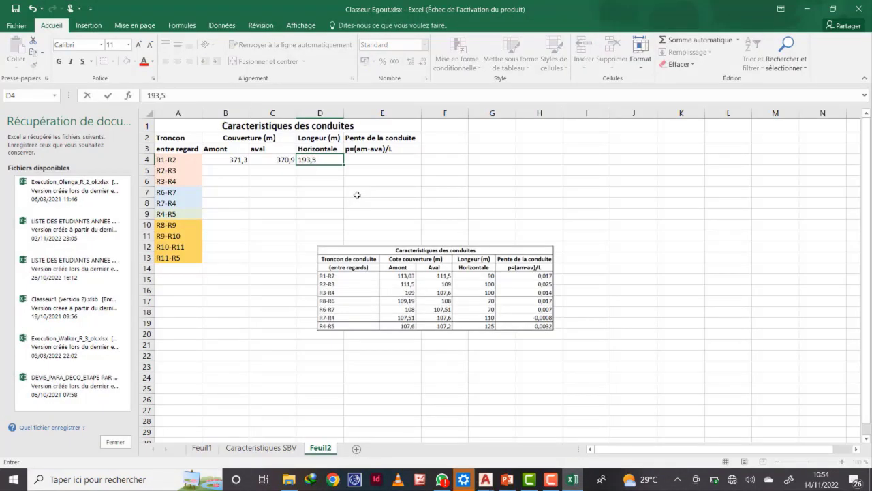
pyautogui.press('Tab')
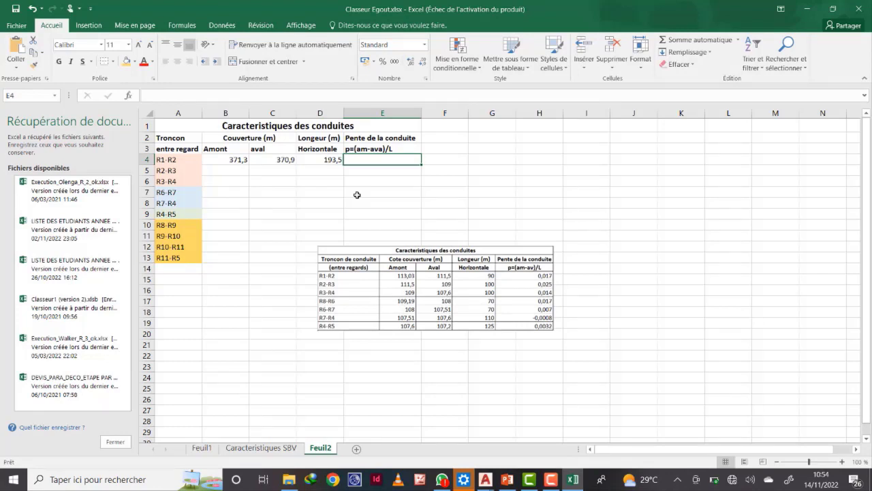
# - Calculate the slope of section R1-R2 in cell E4 with the formula =(B4-C4)/D4
pyautogui.write('=')
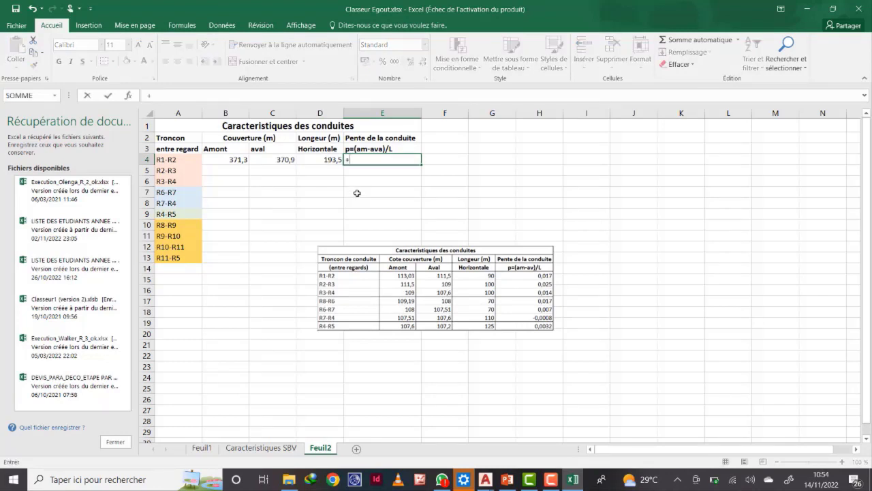
pyautogui.press('BackSpace')
pyautogui.write('=(')
pyautogui.click(239, 158)
pyautogui.write('-')
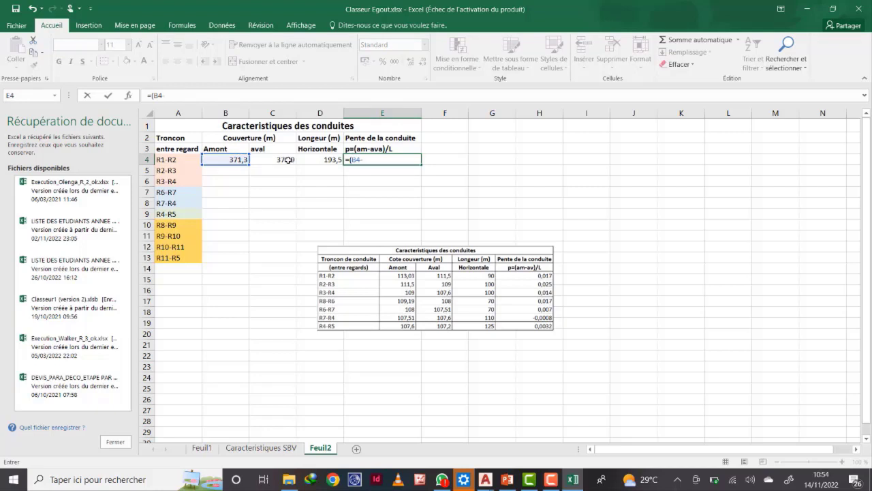
pyautogui.click(285, 160)
pyautogui.write(')/')
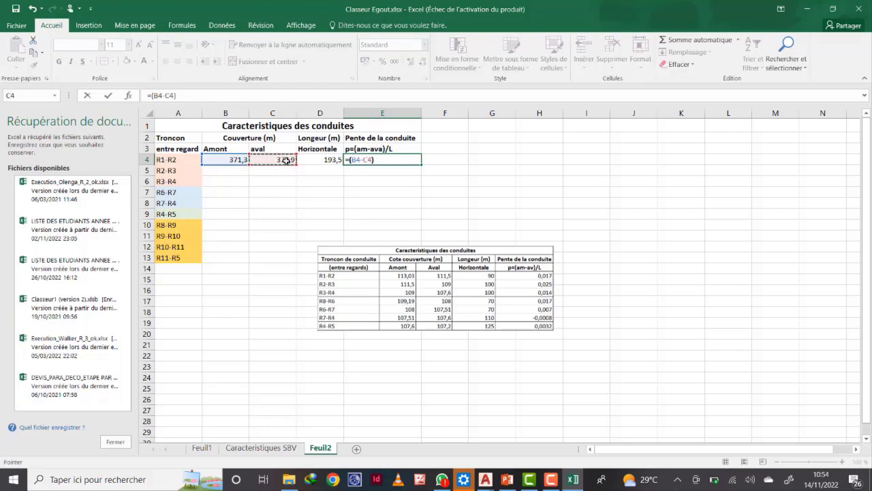
pyautogui.click(323, 159)
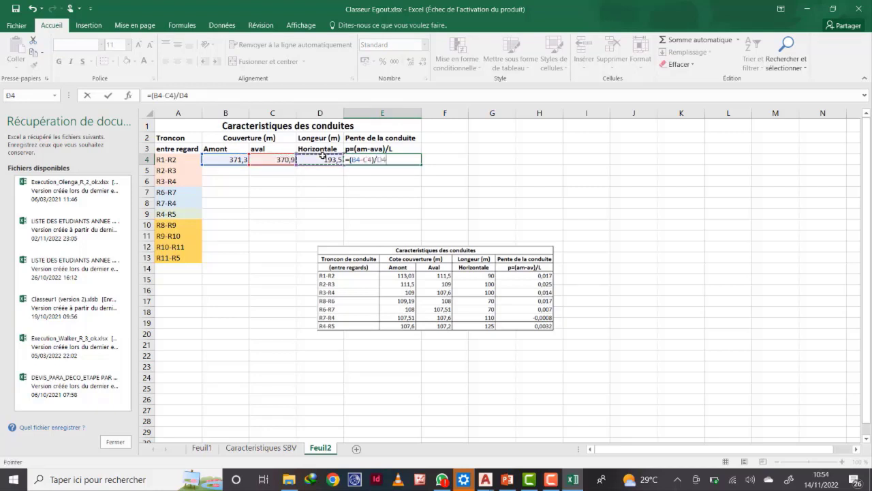
pyautogui.press('Return')
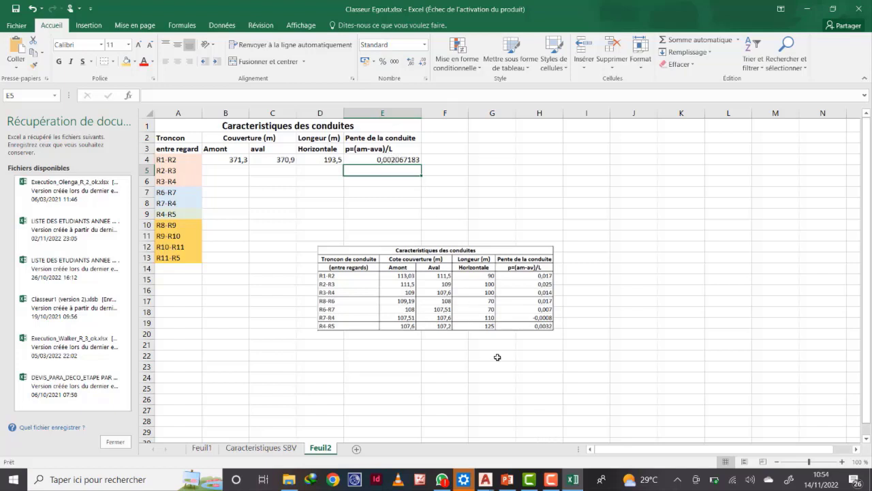
# - Switch to Civil 3D and examine the slope label of section R1-R2 on the longitudinal profile to compare it with the calculated slope
pyautogui.click(574, 481)
pyautogui.scroll(-6, 572, 340)
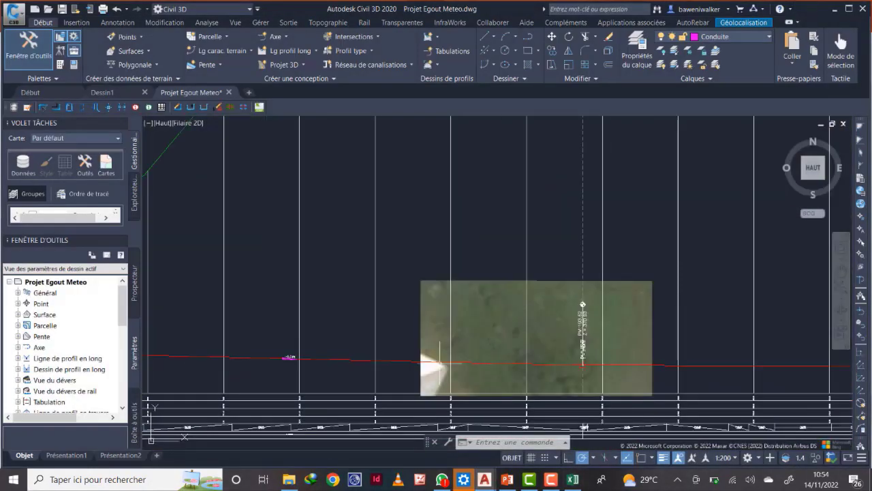
pyautogui.scroll(6, 292, 356)
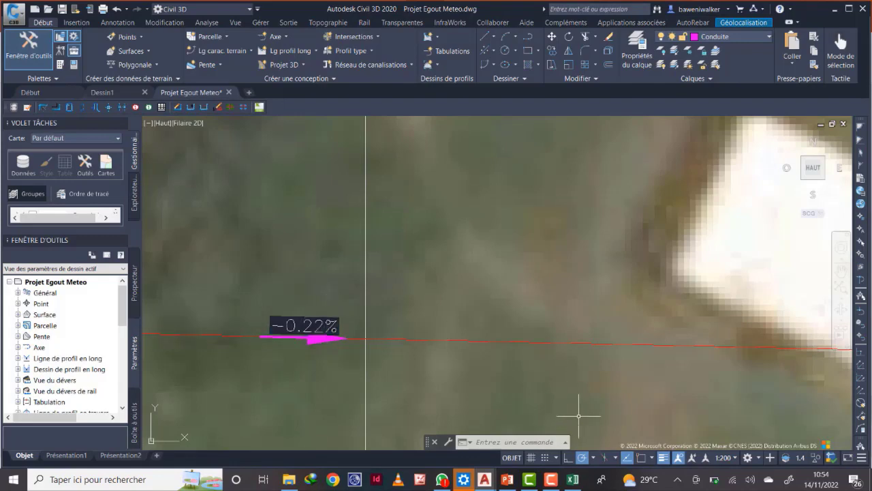
pyautogui.scroll(-5, 565, 409)
pyautogui.scroll(-4, 518, 353)
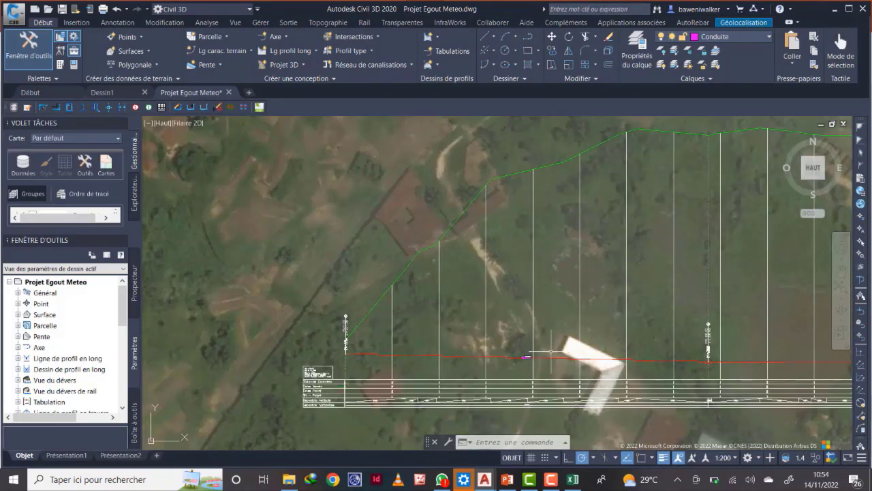
# - Return to Excel and reduce the slope in cell E4 to three decimal places
pyautogui.click(573, 480)
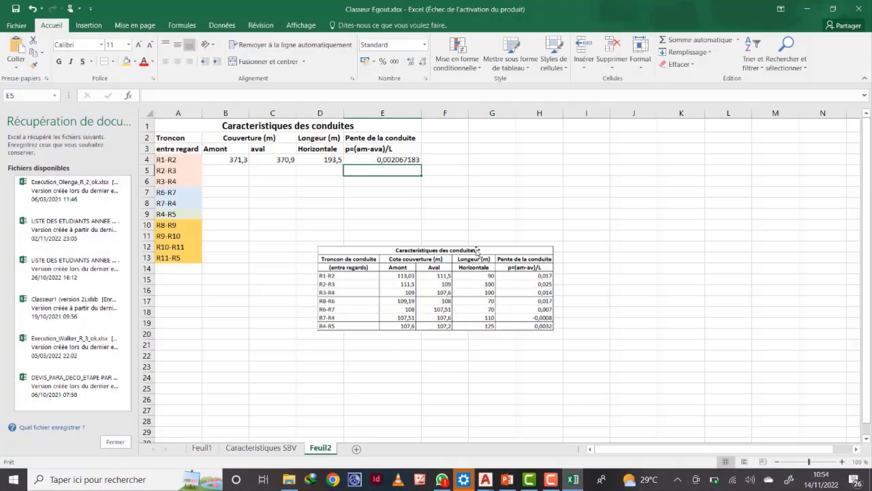
pyautogui.click(394, 159)
pyautogui.click(422, 62)
pyautogui.click(422, 62)
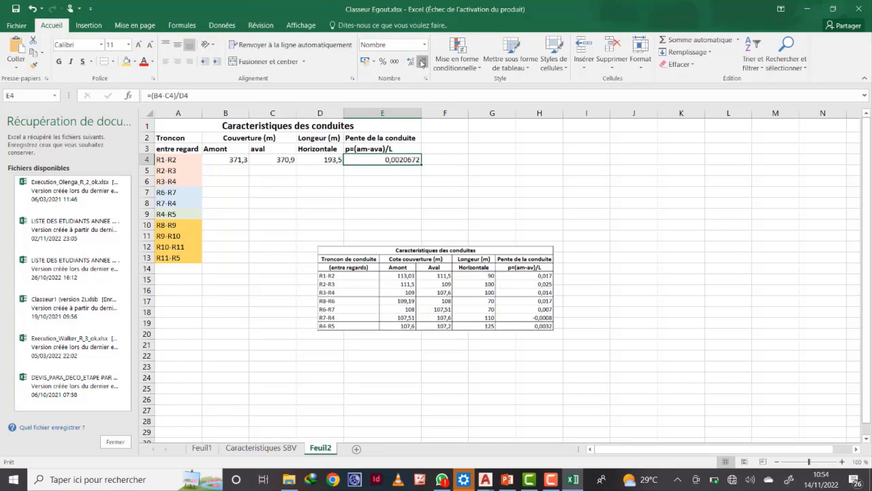
pyautogui.click(421, 62)
pyautogui.click(422, 62)
pyautogui.click(422, 62)
pyautogui.click(422, 62)
pyautogui.click(488, 183)
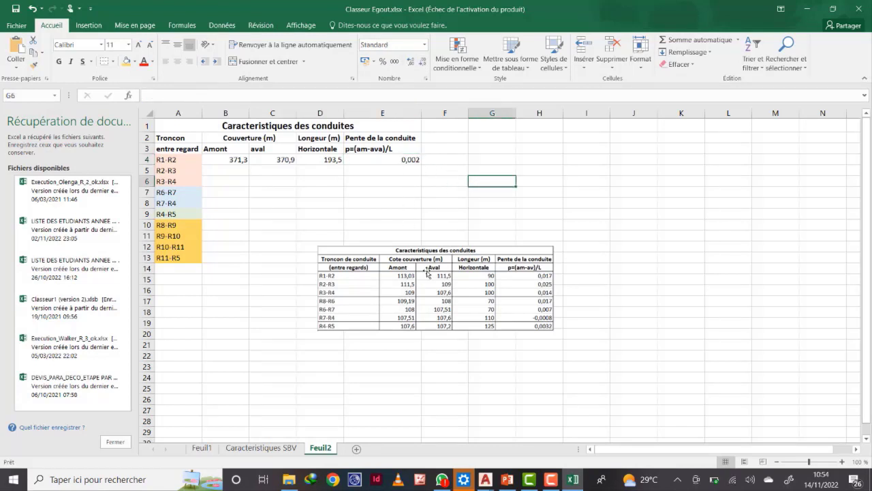
# - Move the reference table picture down to start at row 21, and fill the slope formula from E4 down to E13
pyautogui.moveTo(428, 273); pyautogui.dragTo(433, 365)
pyautogui.click(406, 162)
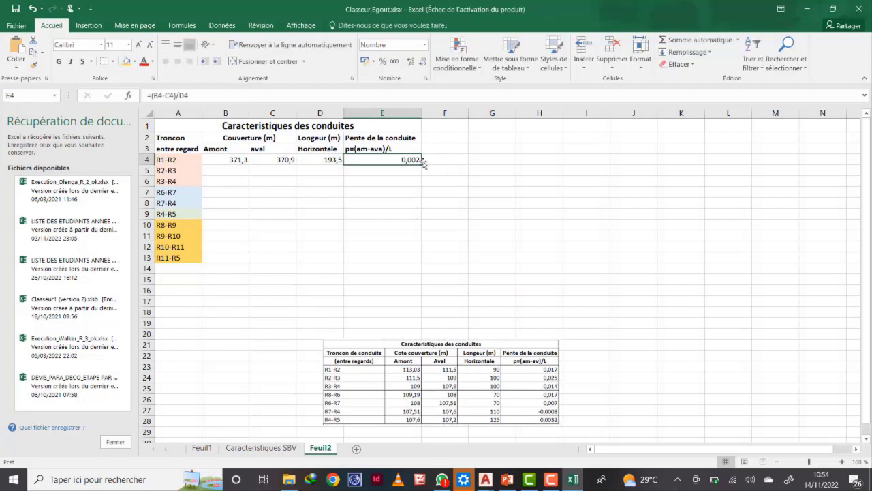
pyautogui.moveTo(421, 167); pyautogui.dragTo(416, 259)
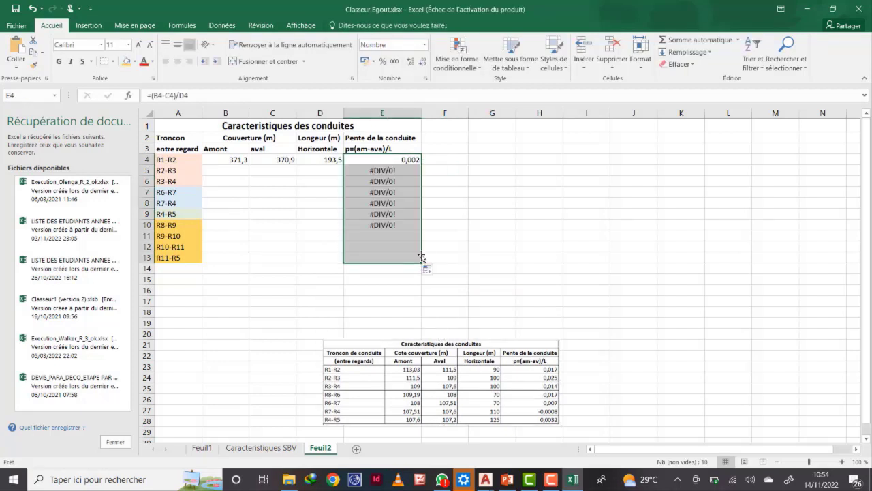
pyautogui.click(520, 225)
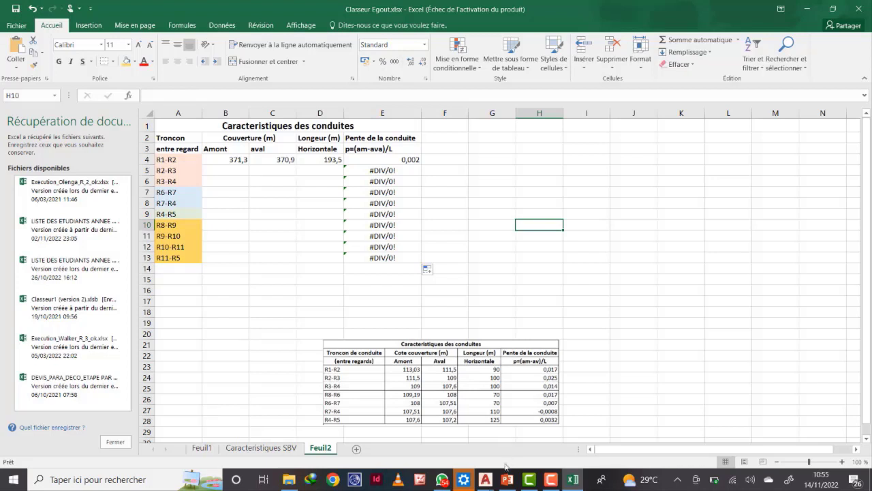
# - Link the upstream cover of R2-R3 in cell B5 to the downstream cover of R1-R2 with =C4
pyautogui.moveTo(488, 484)
pyautogui.click(231, 174)
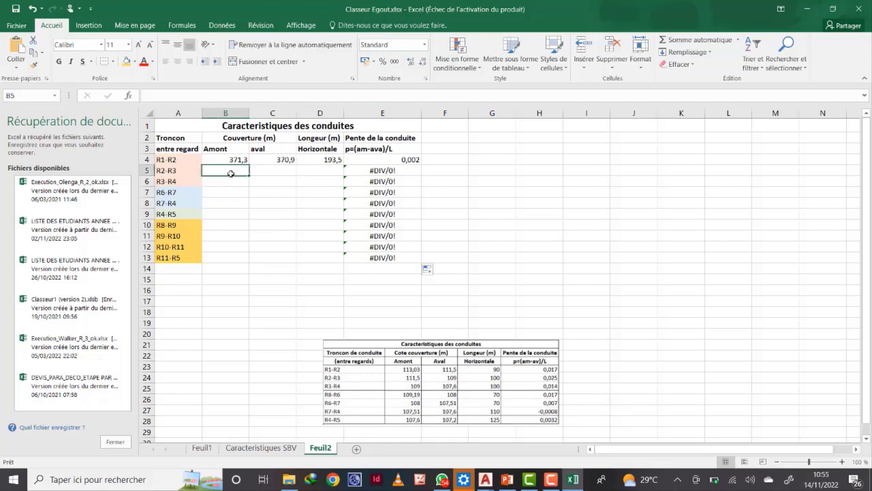
pyautogui.write('=')
pyautogui.click(285, 159)
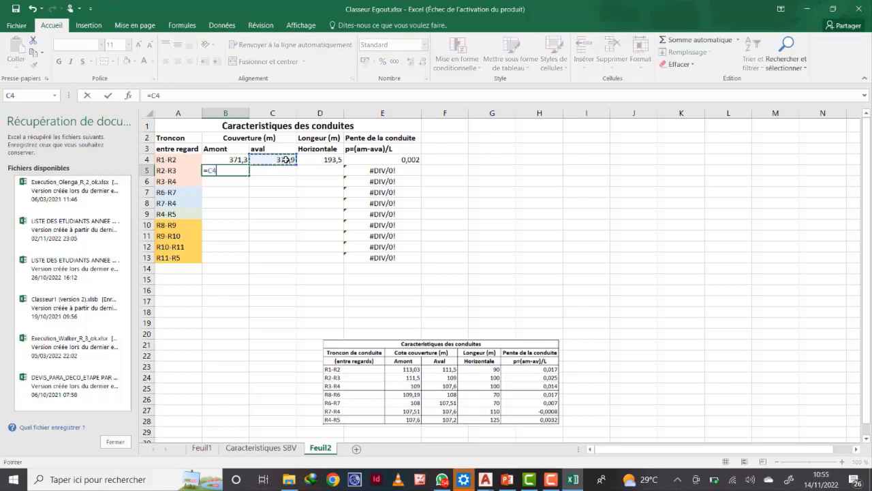
pyautogui.press('Return')
# - Read the third manhole's elevation in the Civil 3D profile and enter 370,7 as the downstream cover of R2-R3 in cell C5 in Excel
pyautogui.click(281, 173)
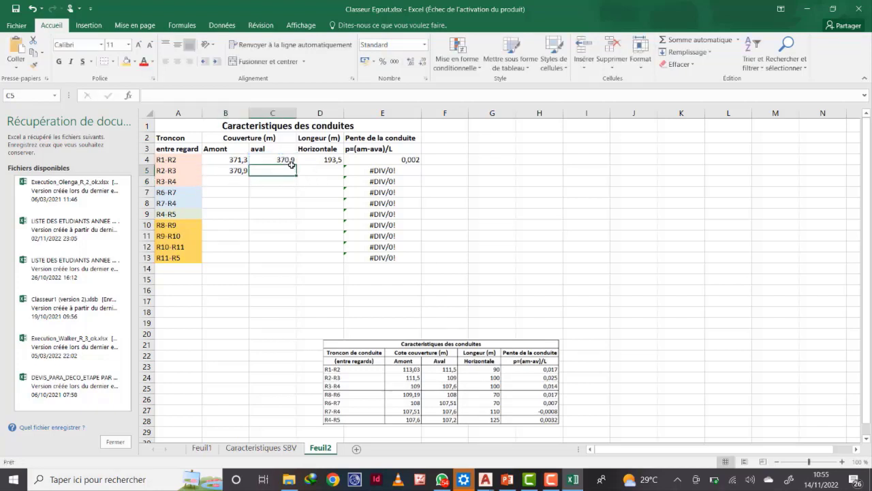
pyautogui.click(485, 479)
pyautogui.click(549, 426)
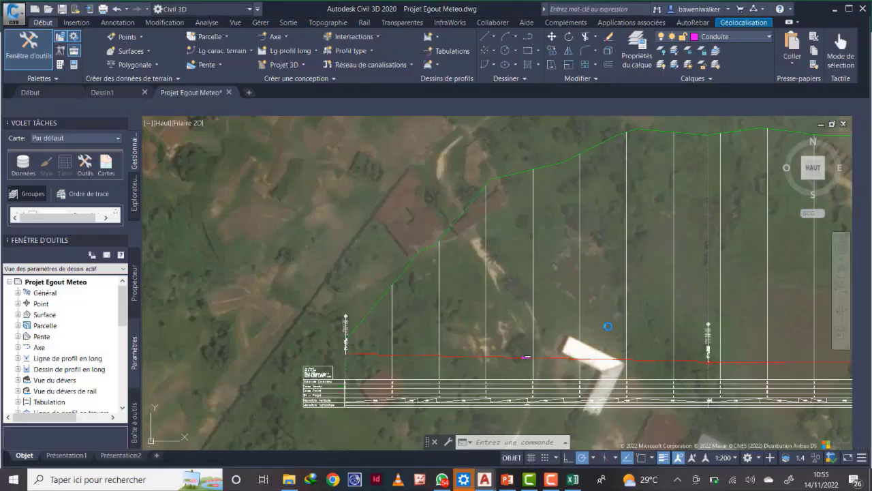
pyautogui.scroll(-2, 608, 327)
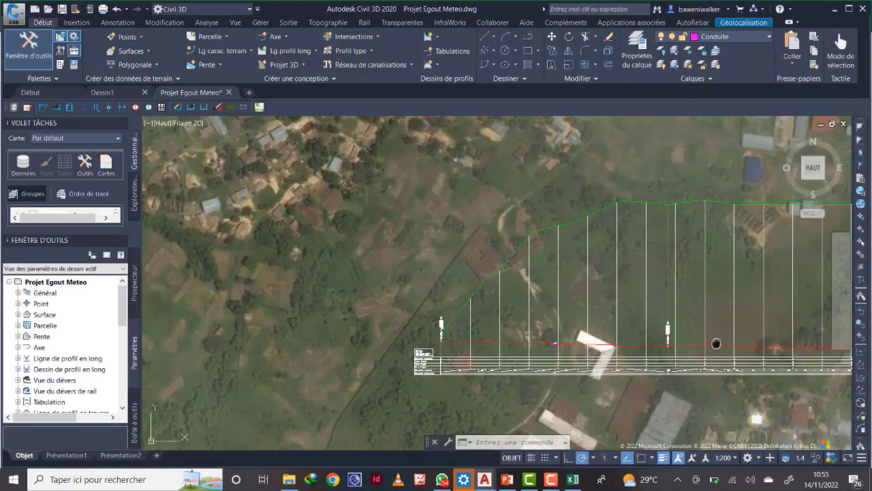
pyautogui.moveTo(716, 343); pyautogui.dragTo(364, 304, button='middle')
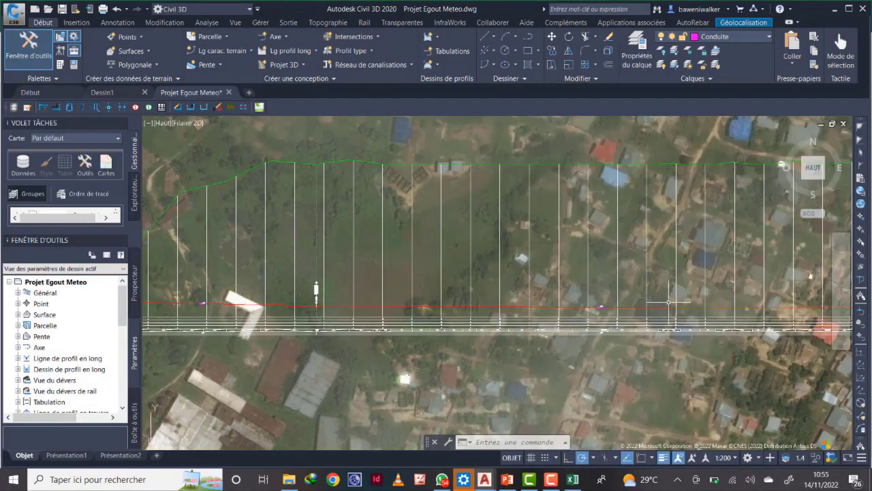
pyautogui.moveTo(668, 302); pyautogui.dragTo(395, 302, button='middle')
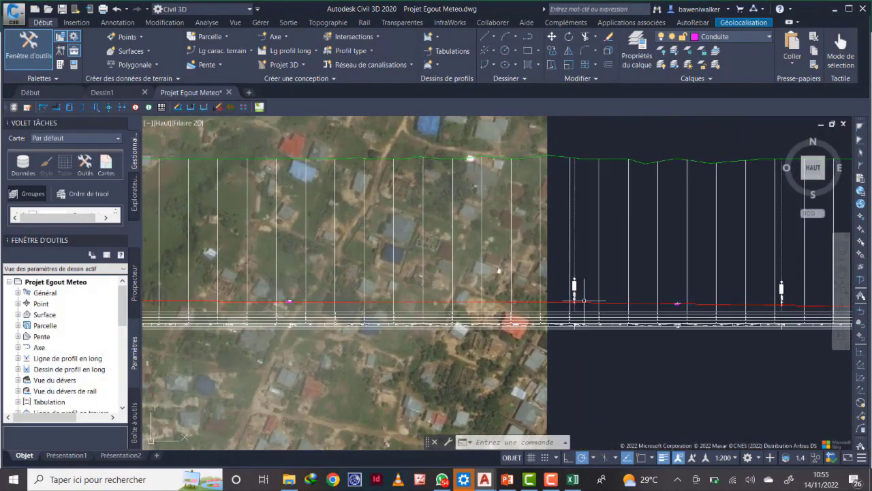
pyautogui.scroll(4, 584, 300)
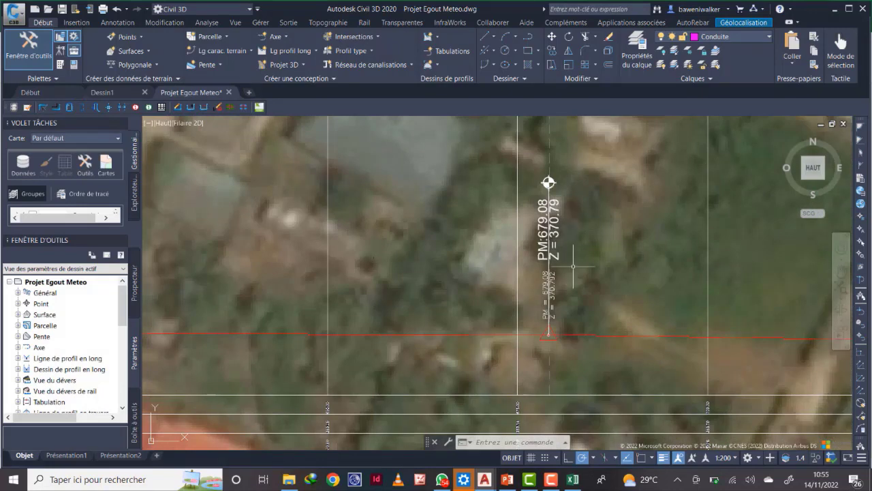
pyautogui.click(572, 479)
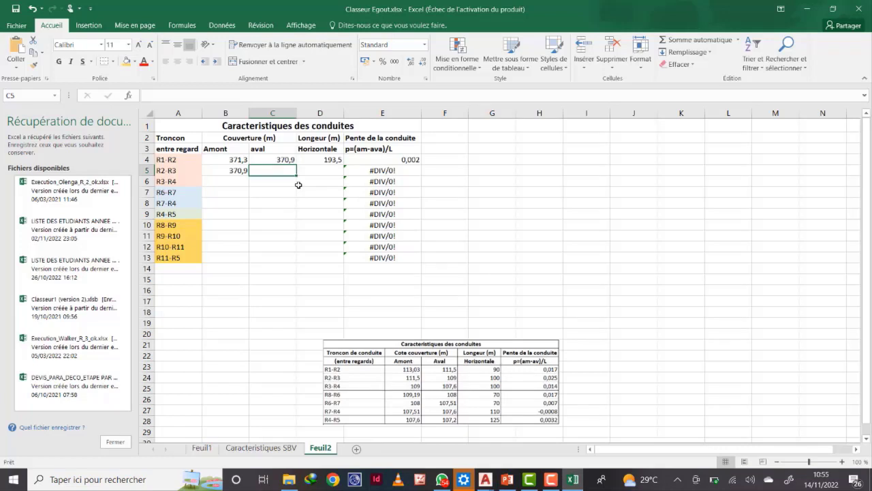
pyautogui.write('370,7')
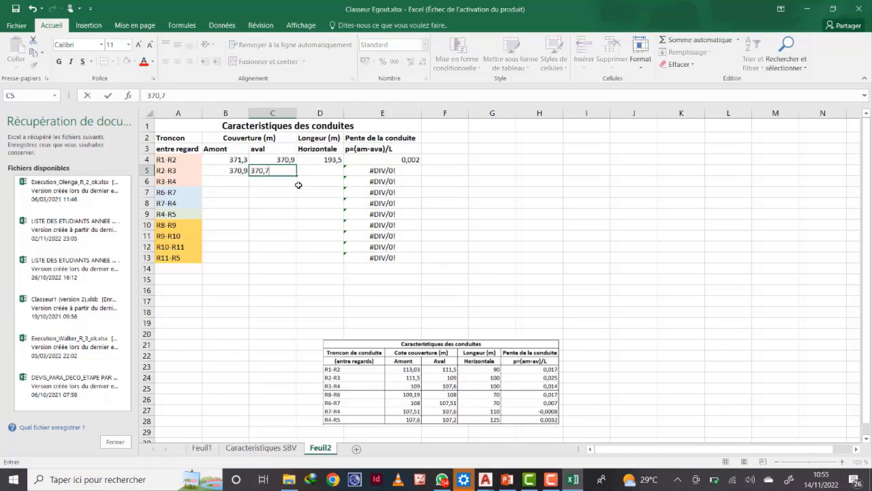
pyautogui.press('Return')
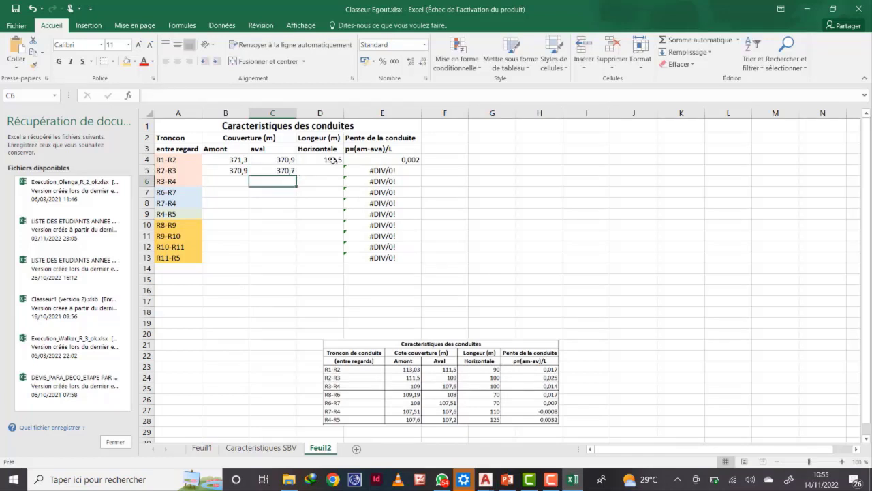
# - Check the third manhole's station in the Civil 3D profile and enter 486 as the horizontal length of R2-R3 in cell D5 in Excel
pyautogui.click(556, 481)
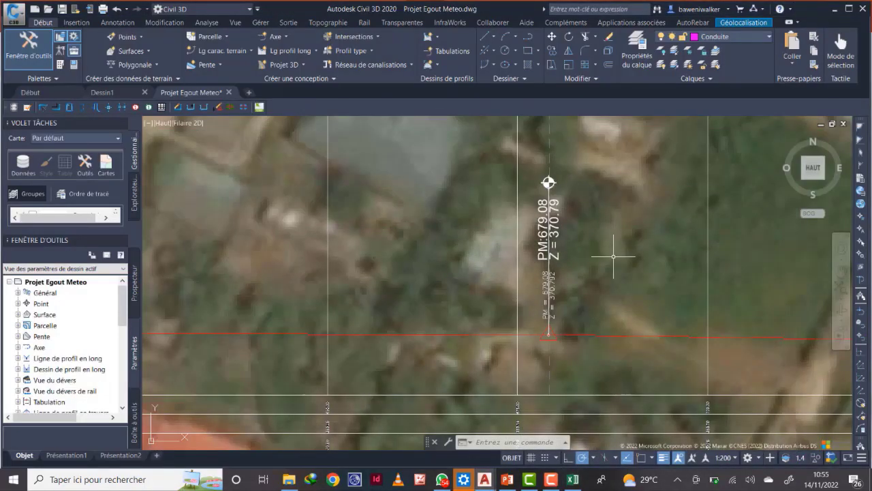
pyautogui.moveTo(613, 256)
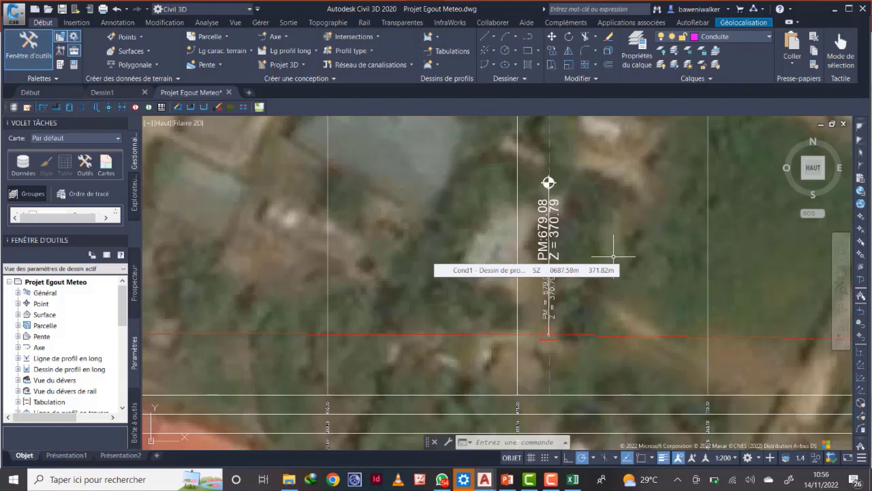
pyautogui.click(572, 479)
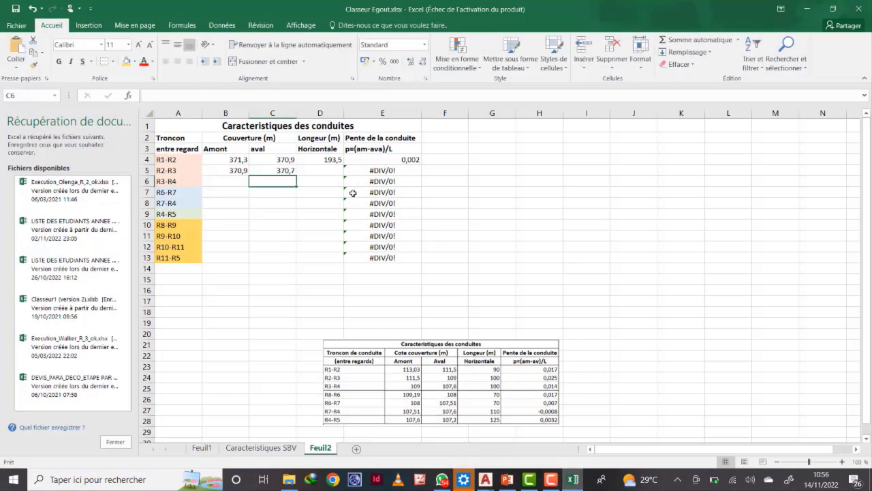
pyautogui.click(332, 170)
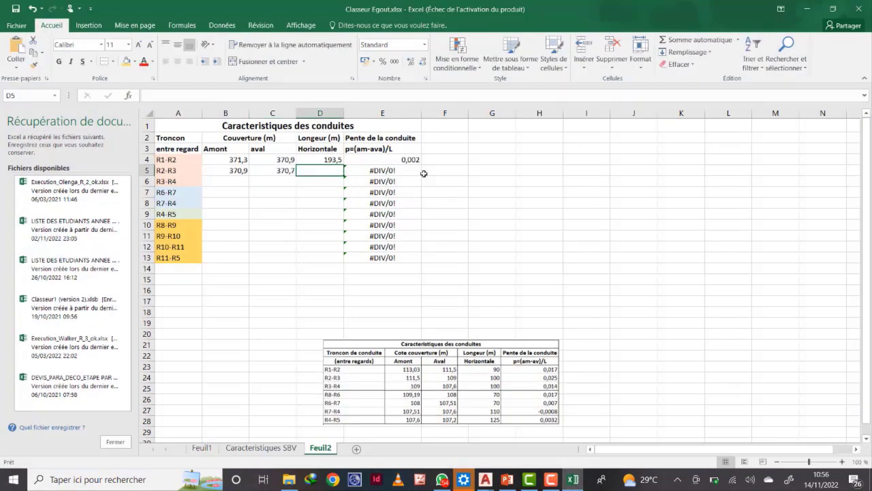
pyautogui.write('486')
pyautogui.press('Return')
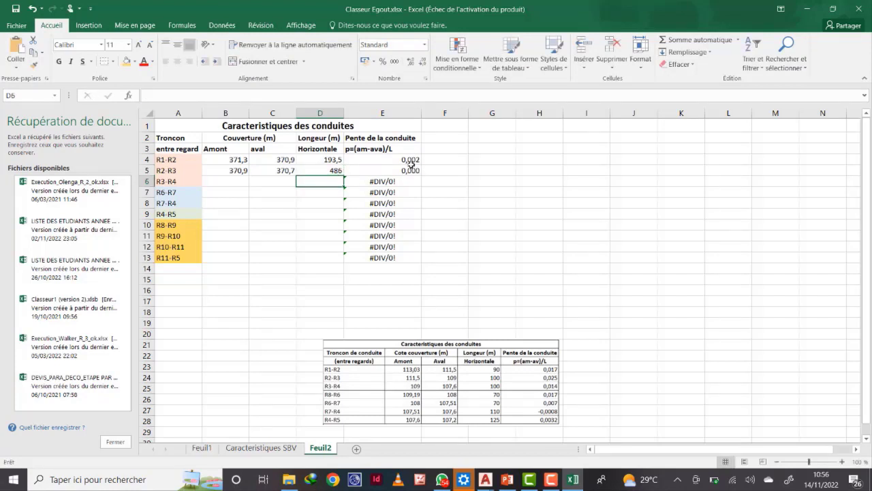
# - Show the conduit slopes in cells E4 to E13 with four decimal places
pyautogui.moveTo(414, 159); pyautogui.dragTo(409, 258)
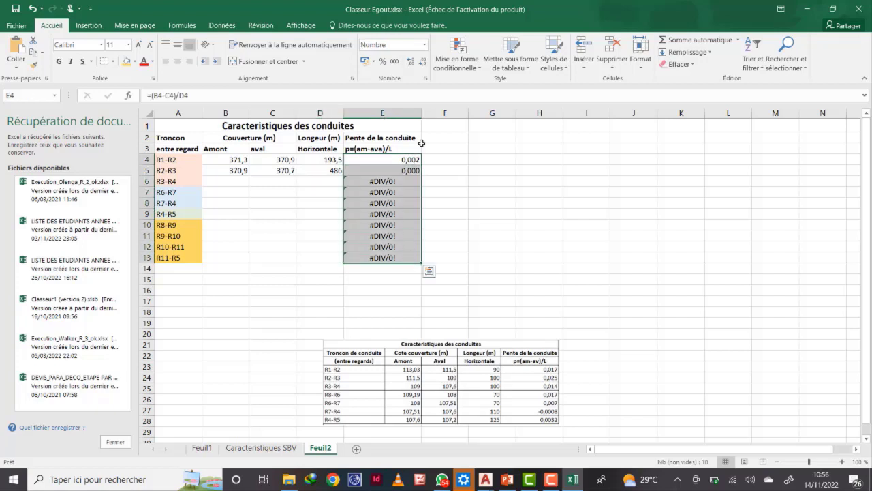
pyautogui.click(411, 62)
pyautogui.click(450, 193)
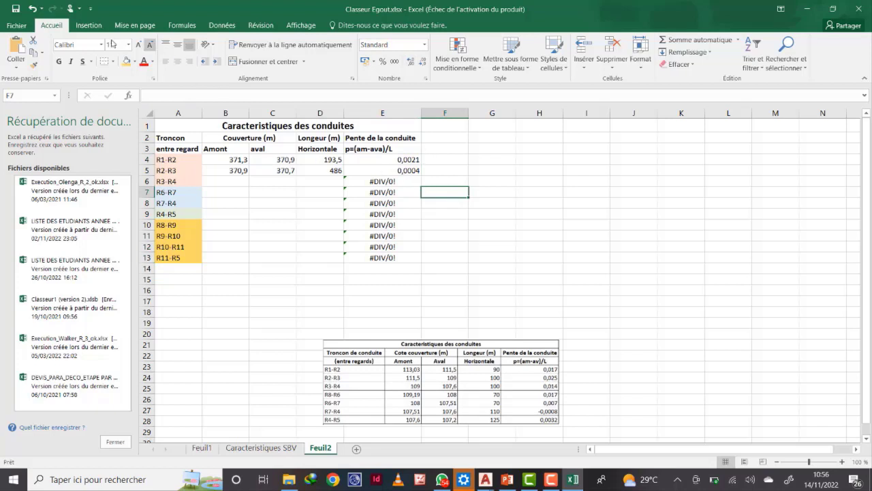
# - Link the upstream cover of R3-R4 in cell B6 to the downstream cover of R2-R3 with =C5
pyautogui.click(233, 181)
pyautogui.write('=')
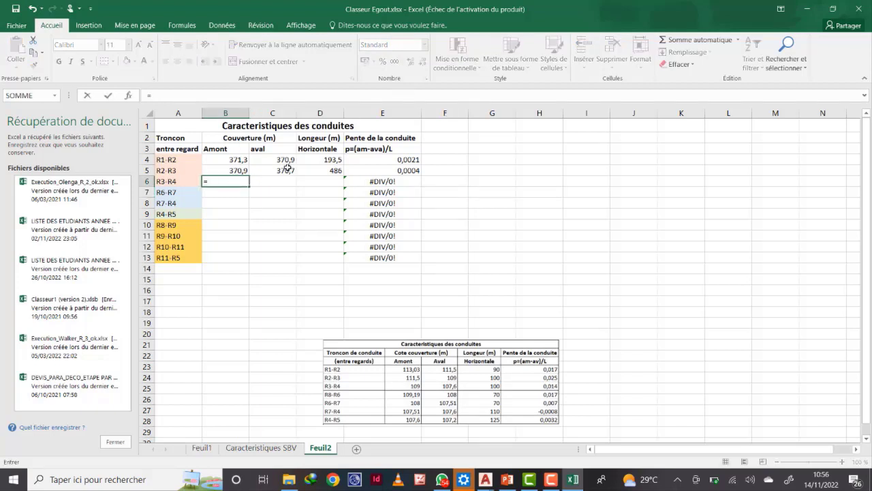
pyautogui.click(286, 170)
pyautogui.press('Return')
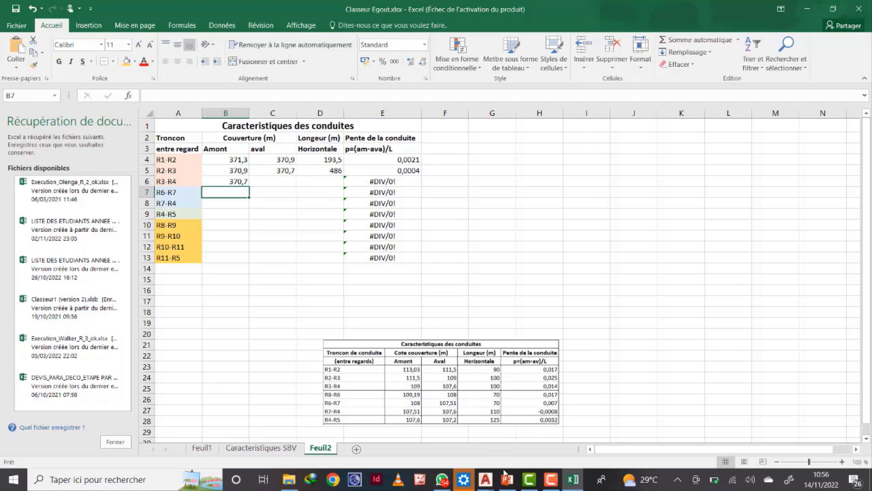
# - Read the fourth manhole's elevation in the Civil 3D profile and enter 370,5 as the downstream cover of R3-R4 in cell C6 in Excel
pyautogui.moveTo(485, 479)
pyautogui.click(523, 444)
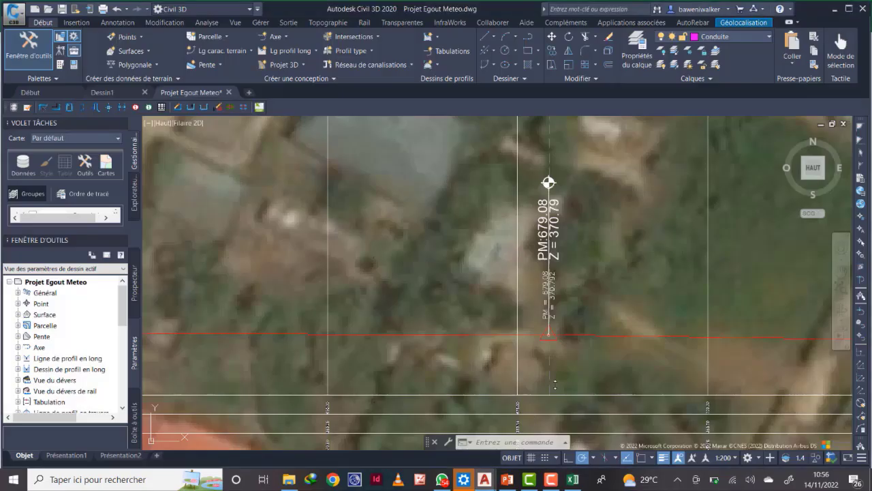
pyautogui.scroll(-2, 650, 327)
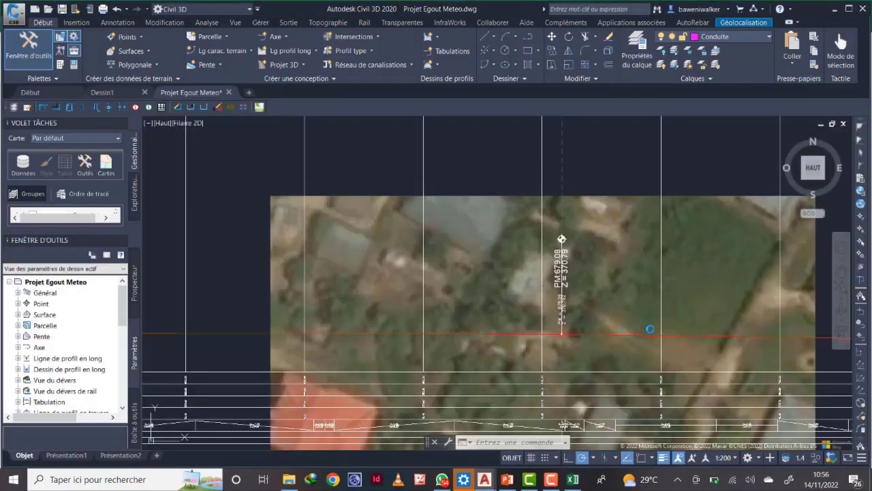
pyautogui.moveTo(661, 329); pyautogui.dragTo(327, 297, button='middle')
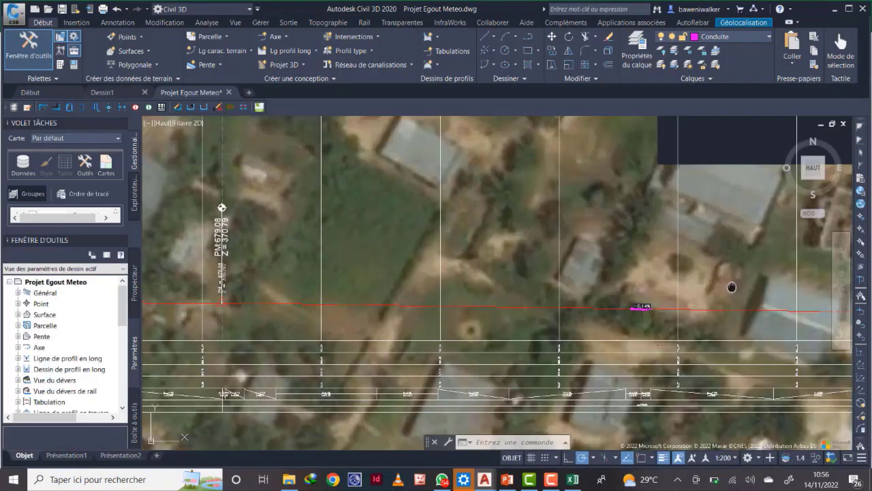
pyautogui.moveTo(730, 286); pyautogui.dragTo(453, 273, button='middle')
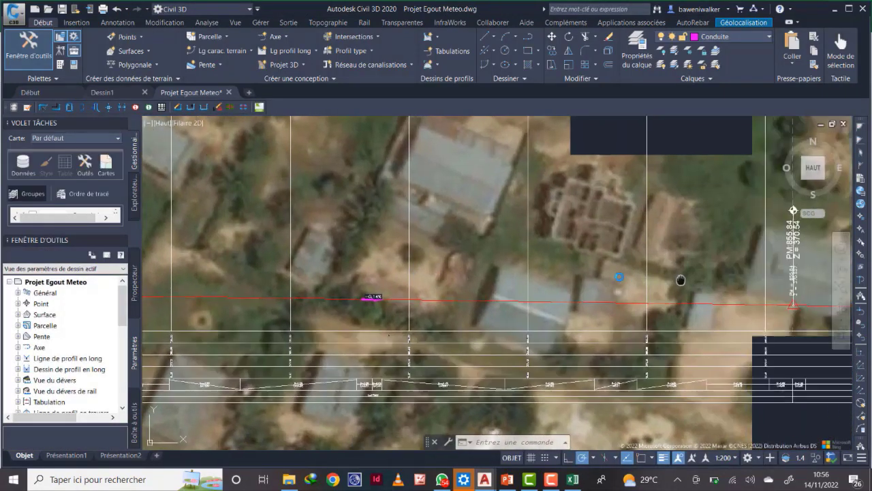
pyautogui.moveTo(682, 279); pyautogui.dragTo(517, 275, button='middle')
pyautogui.scroll(2, 637, 247)
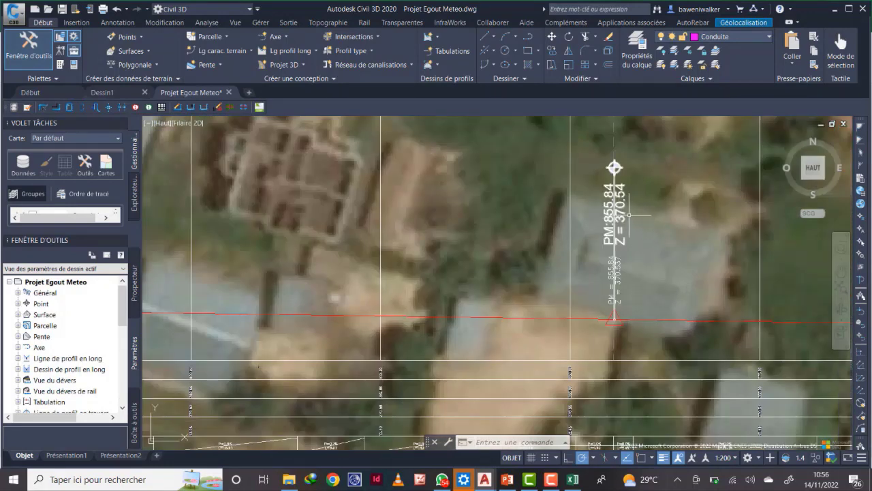
pyautogui.click(573, 479)
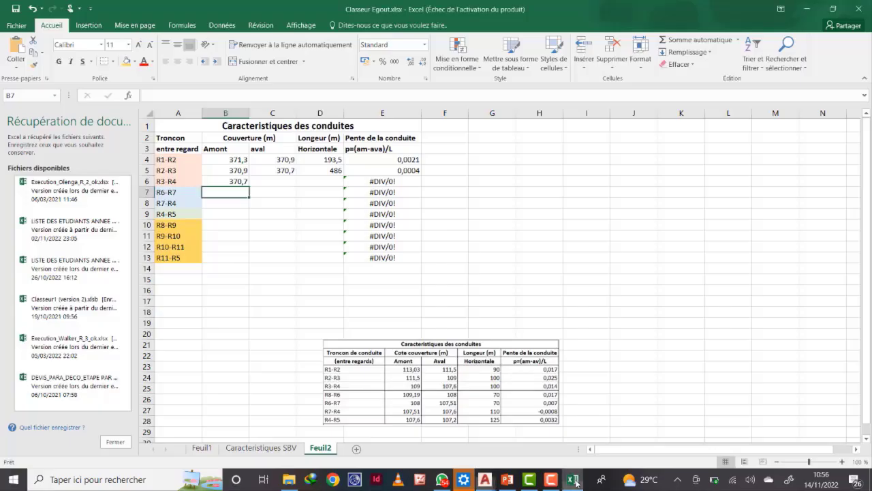
pyautogui.click(276, 181)
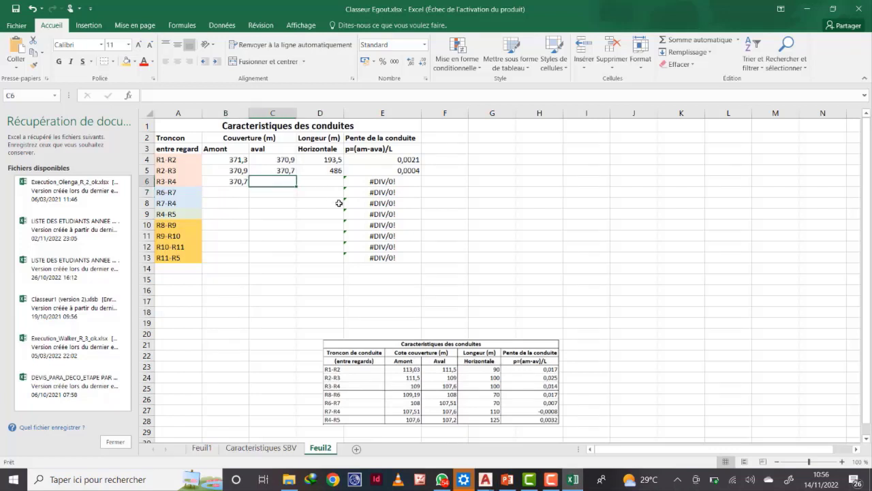
pyautogui.write('370,5')
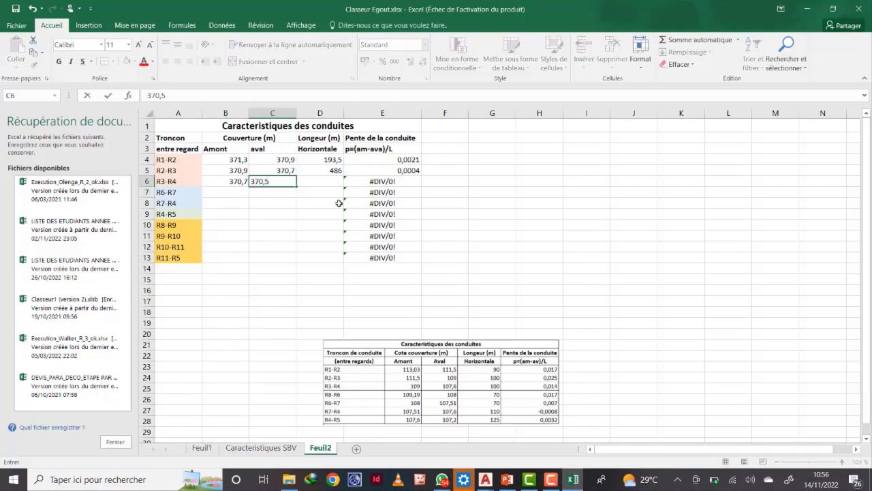
pyautogui.press('Return')
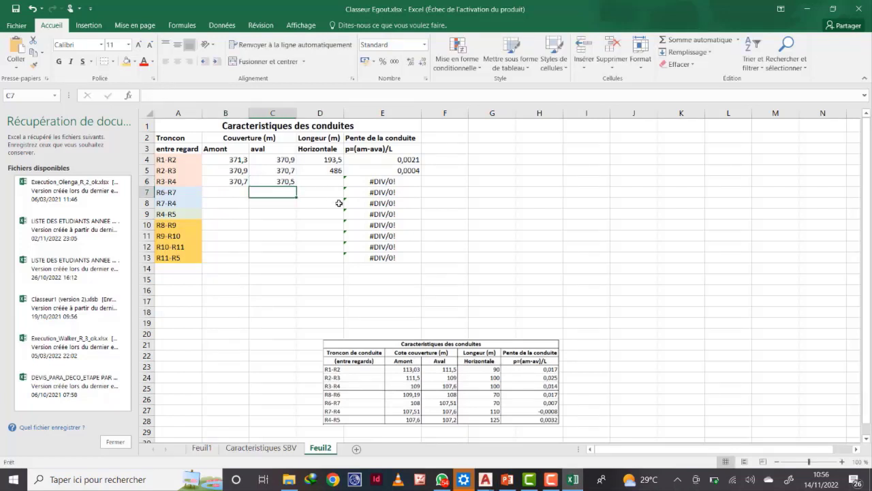
# - Compare the third and fourth manhole stations in the Civil 3D profile and enter 176 as the horizontal length of R3-R4 in cell D6 in Excel
pyautogui.click(342, 185)
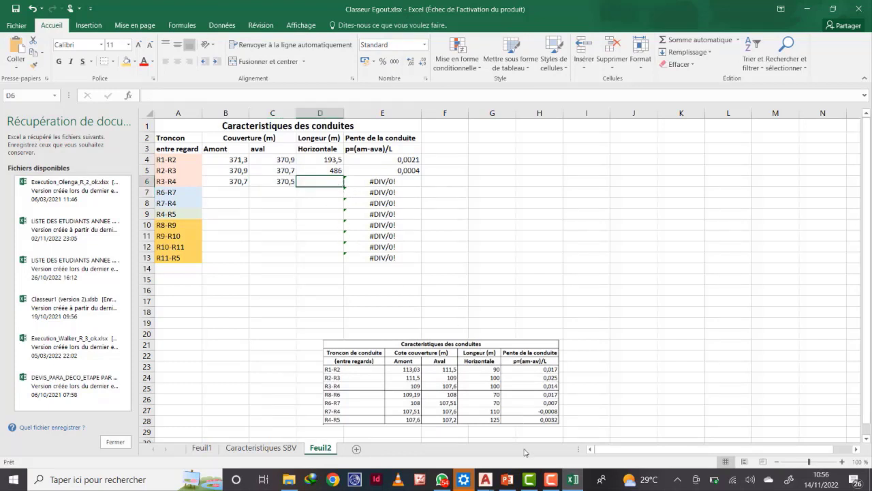
pyautogui.click(485, 480)
pyautogui.click(531, 445)
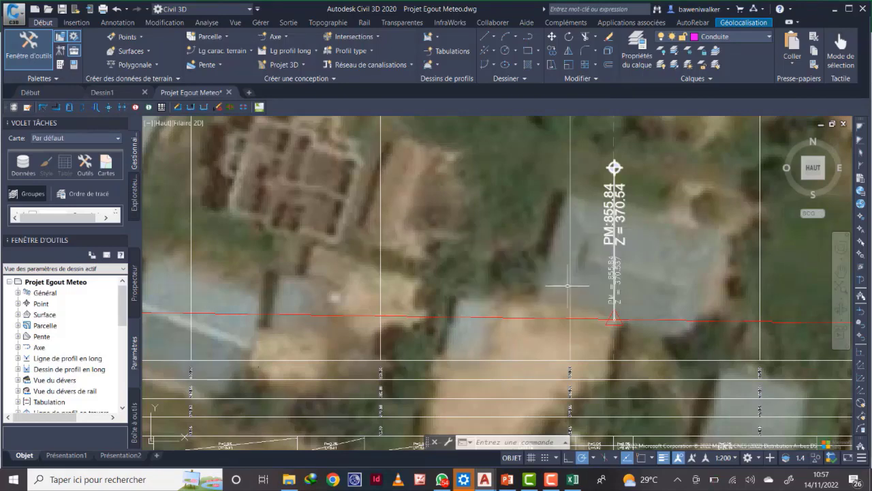
pyautogui.moveTo(526, 287); pyautogui.dragTo(656, 287, button='middle')
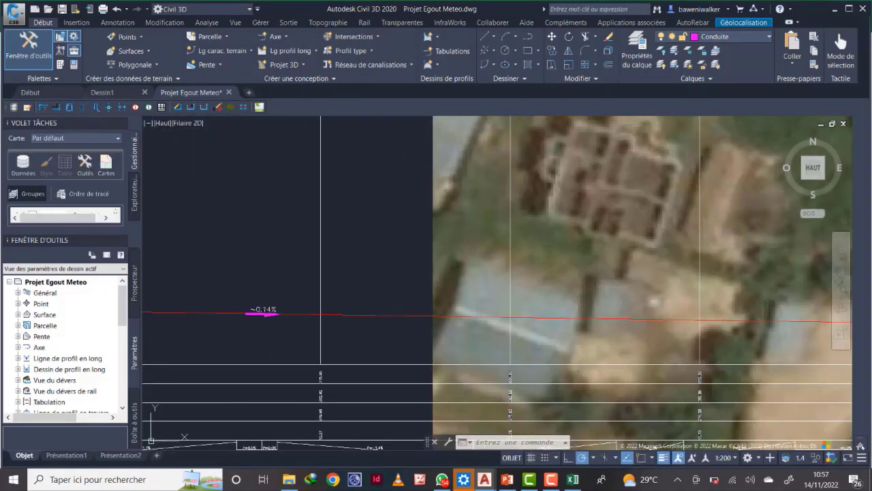
pyautogui.moveTo(359, 314); pyautogui.dragTo(667, 299, button='middle')
pyautogui.moveTo(365, 296); pyautogui.dragTo(604, 290, button='middle')
pyautogui.moveTo(318, 286); pyautogui.dragTo(430, 297, button='middle')
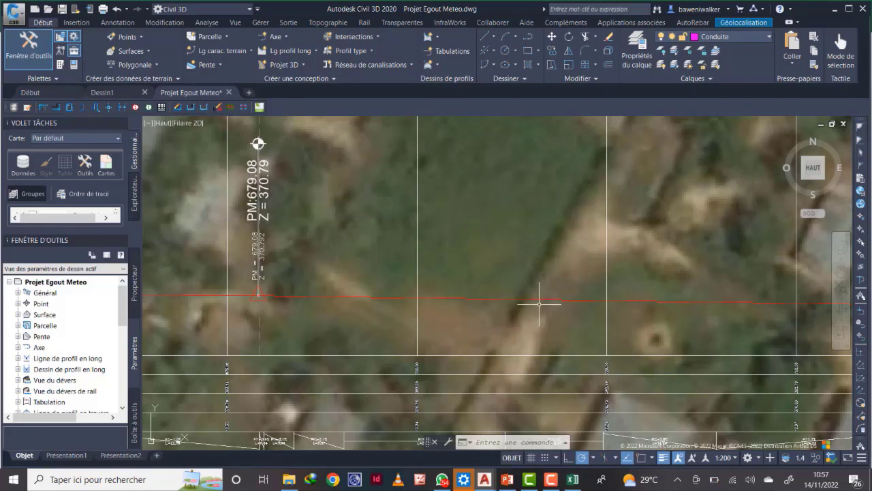
pyautogui.click(572, 479)
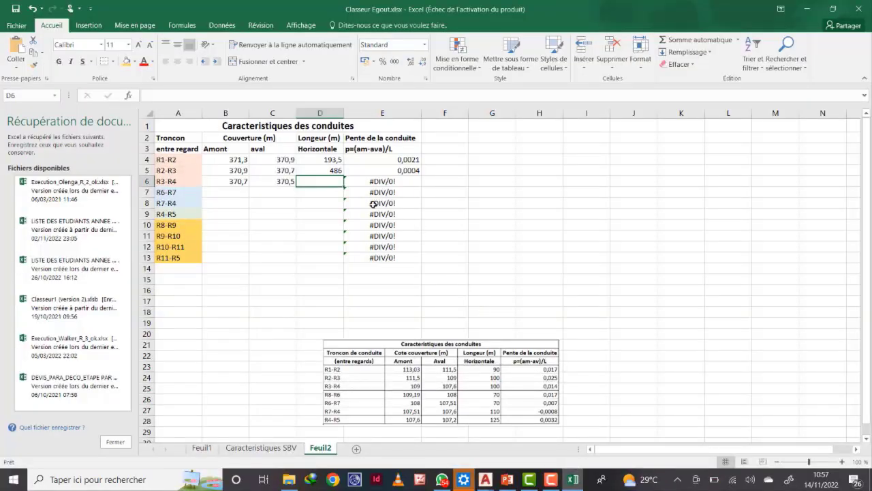
pyautogui.write('176')
pyautogui.press('Return')
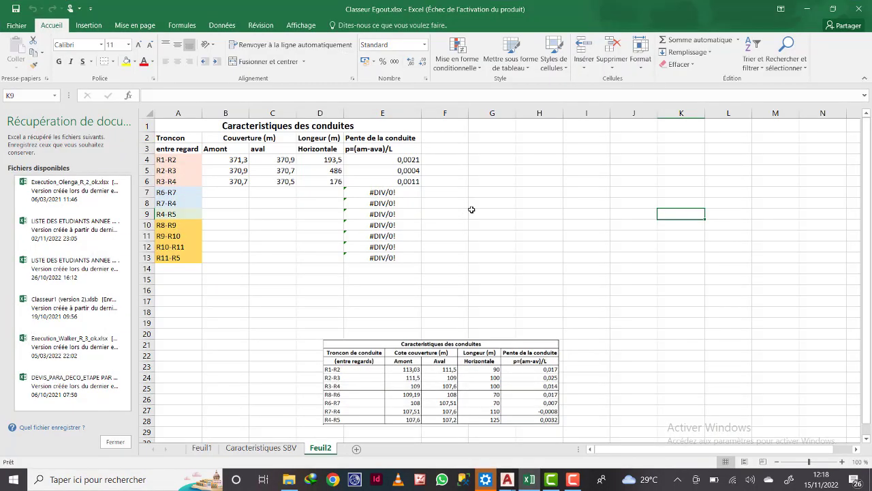
# - Examine the sewer network plan and its three profiles in Civil 3D, comparing the manhole order R1 to R11 with the section list in Excel
pyautogui.click(472, 210)
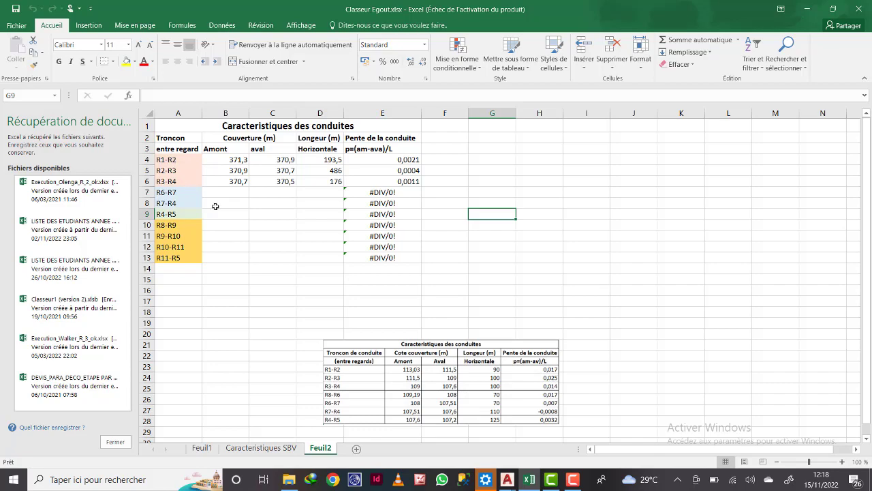
pyautogui.click(525, 475)
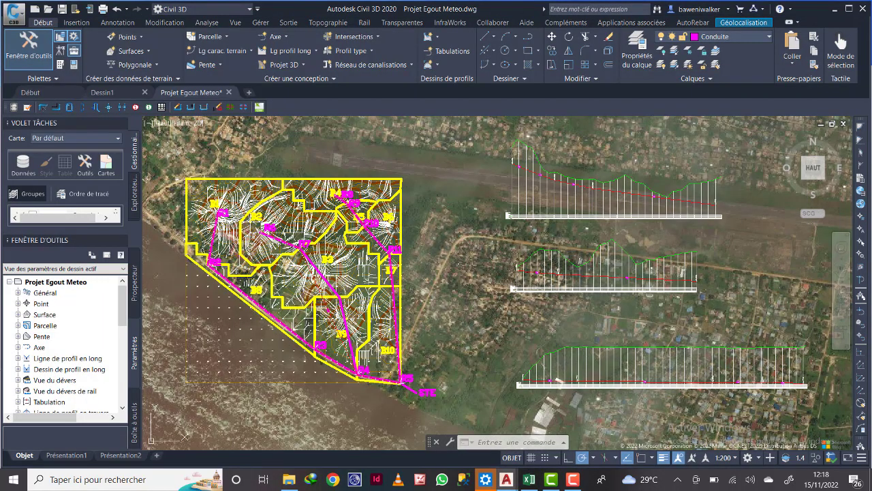
pyautogui.scroll(5, 216, 217)
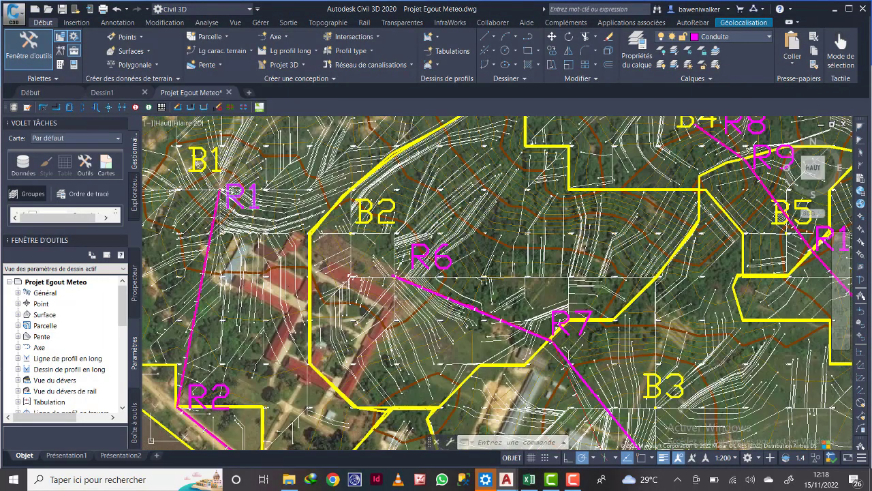
pyautogui.scroll(-3, 238, 310)
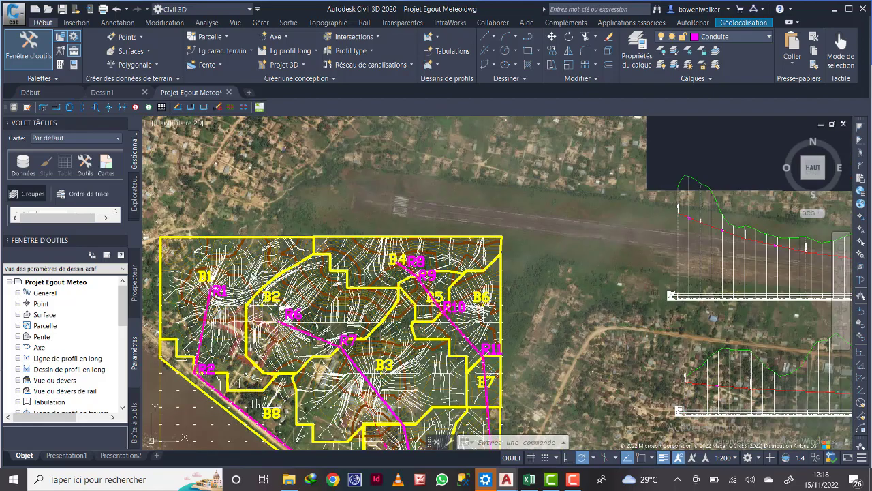
pyautogui.scroll(-2, 238, 310)
pyautogui.scroll(4, 340, 416)
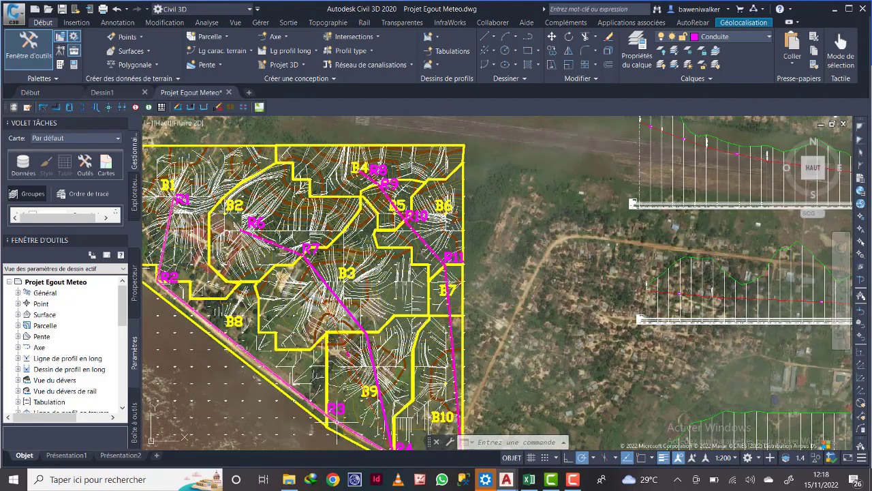
pyautogui.scroll(-4, 355, 369)
pyautogui.scroll(1, 387, 404)
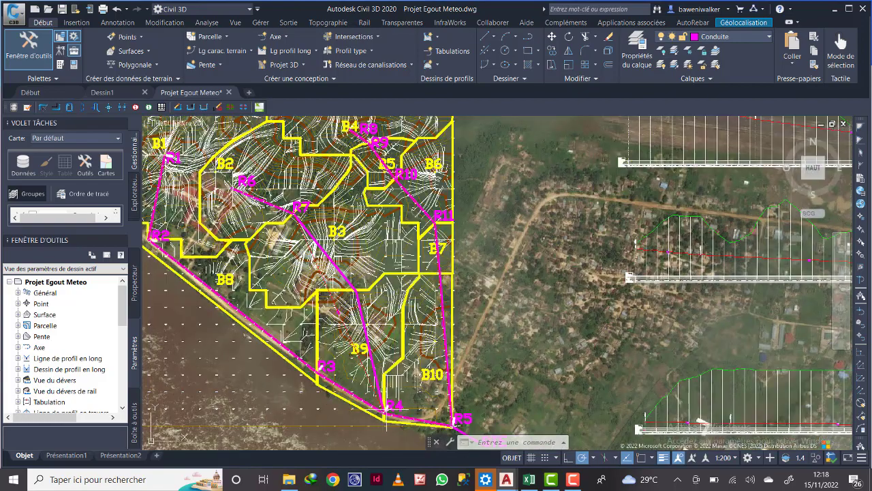
pyautogui.scroll(2, 387, 404)
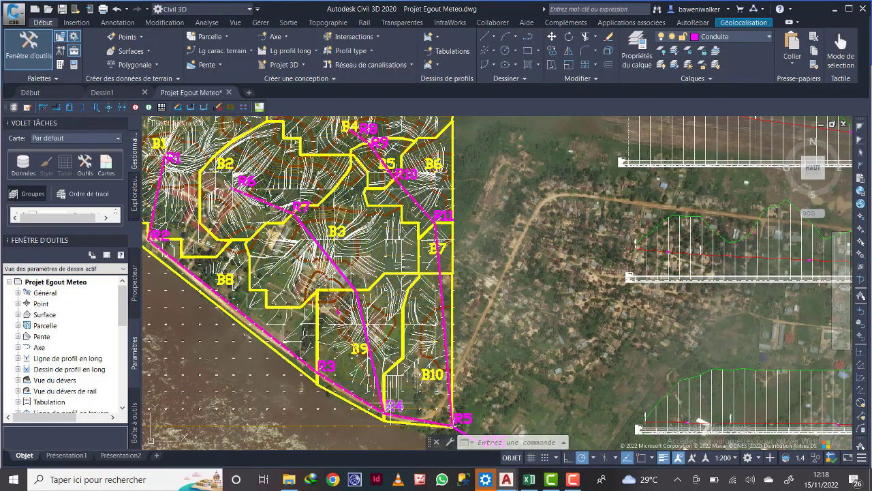
pyautogui.scroll(-3, 393, 406)
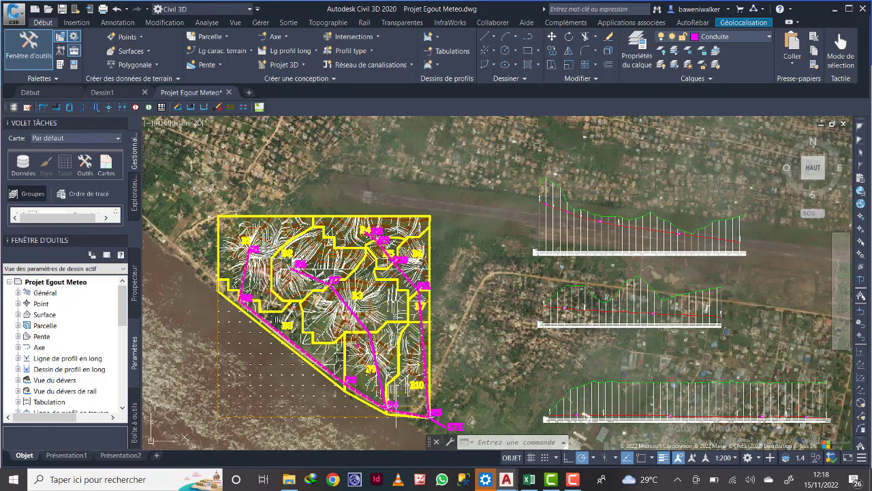
pyautogui.click(530, 480)
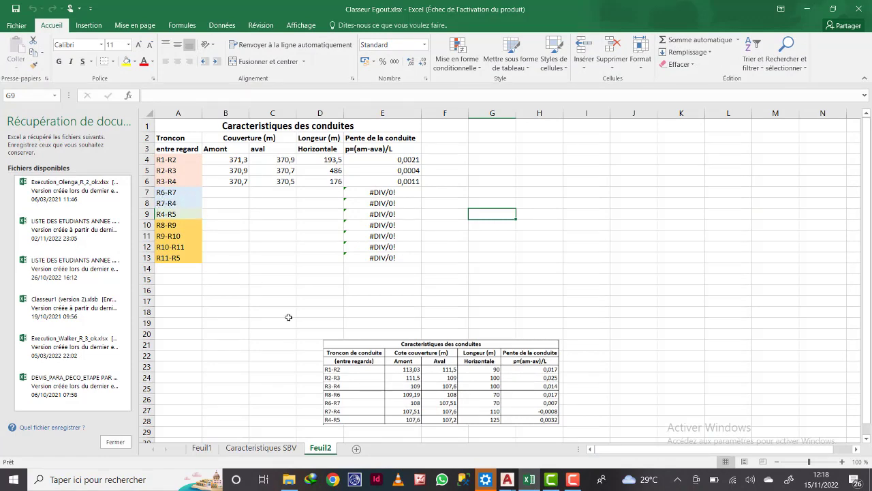
pyautogui.moveTo(506, 479)
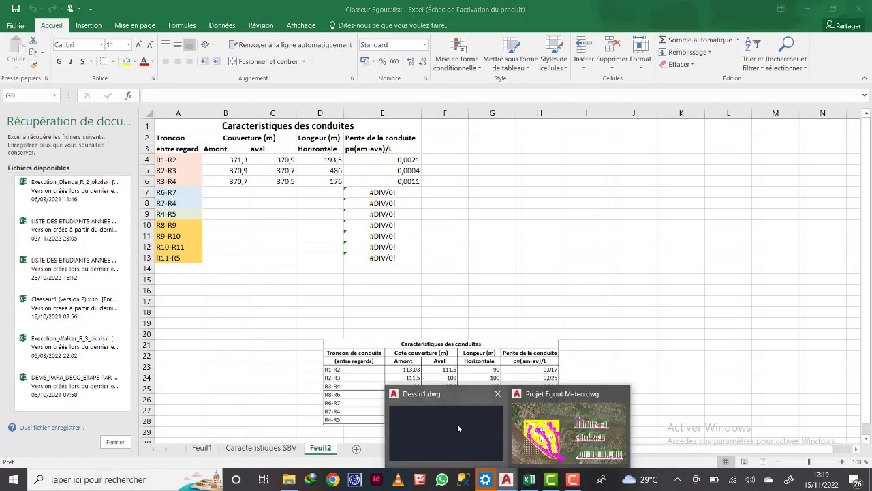
pyautogui.click(538, 429)
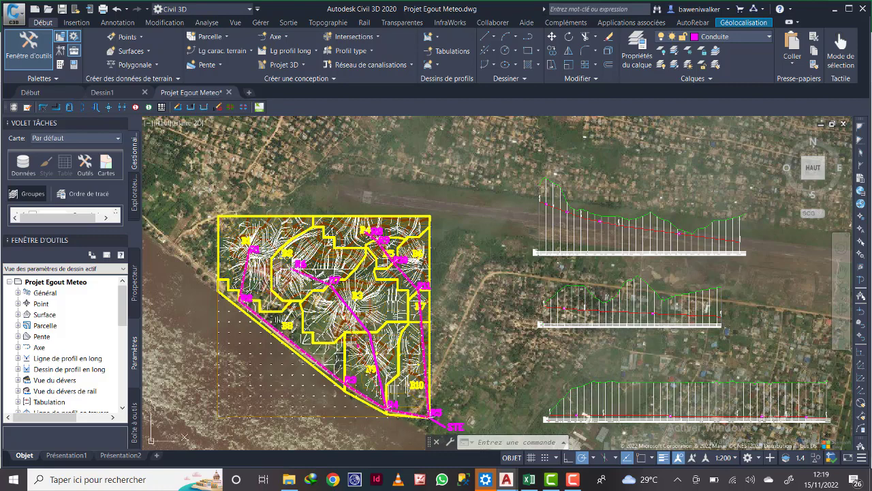
# - Read the first manhole's elevation in the middle Civil 3D profile and enter 376,1 as the upstream cover of R6-R7 in cell B7 in Excel
pyautogui.scroll(4, 304, 278)
pyautogui.scroll(-4, 382, 280)
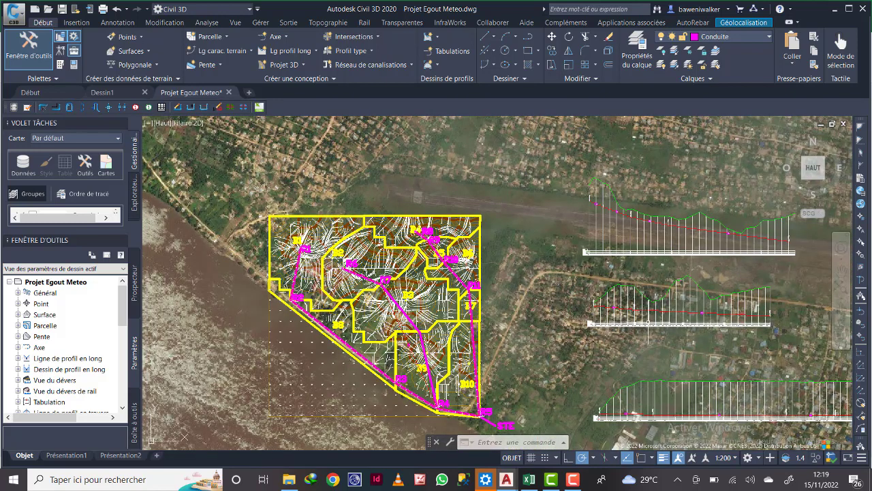
pyautogui.moveTo(648, 321); pyautogui.dragTo(590, 300, button='middle')
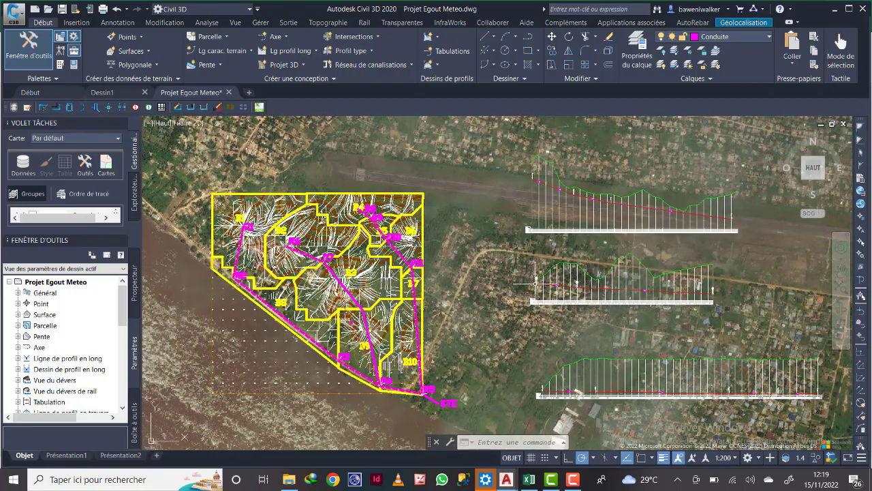
pyautogui.scroll(2, 536, 285)
pyautogui.scroll(-2, 554, 291)
pyautogui.scroll(4, 555, 291)
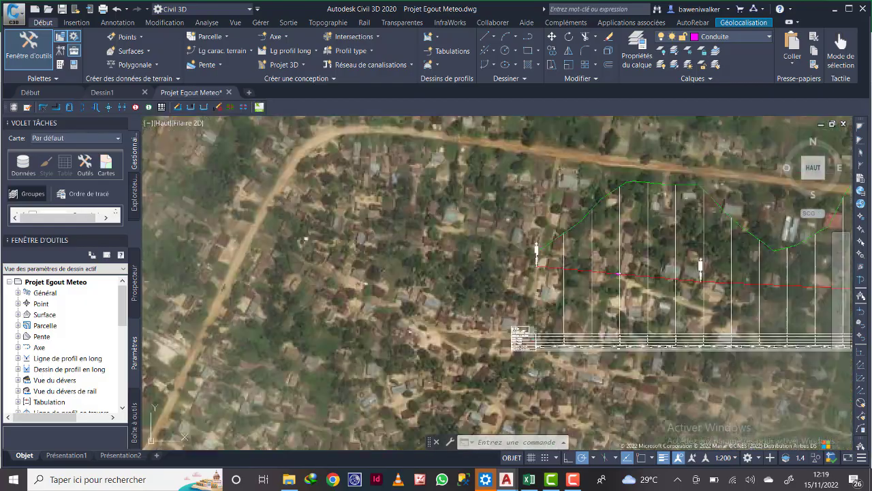
pyautogui.scroll(-4, 535, 280)
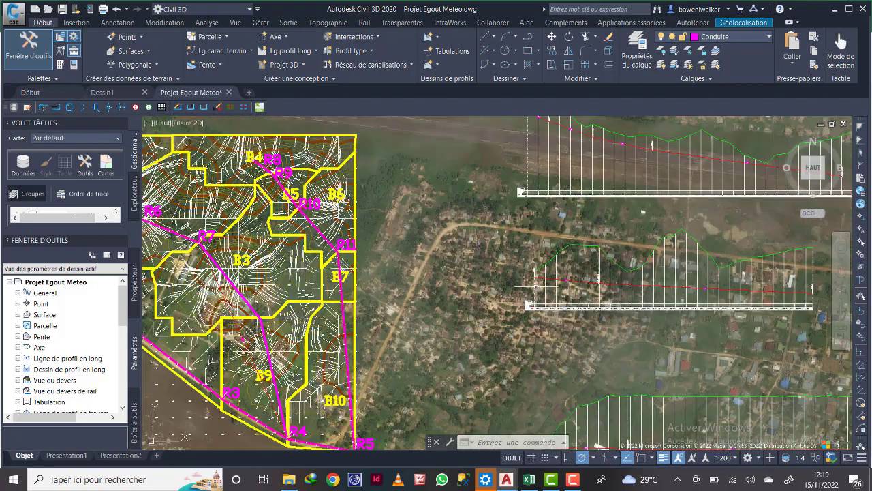
pyautogui.scroll(5, 532, 274)
pyautogui.scroll(2, 522, 198)
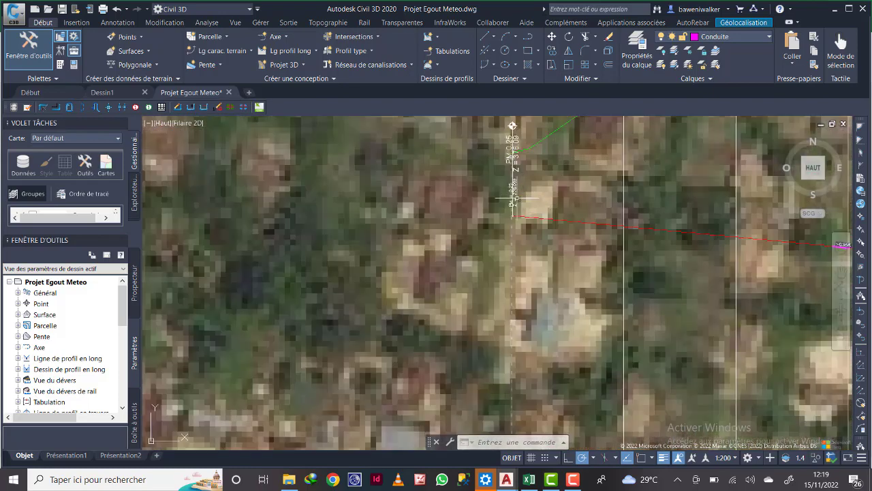
pyautogui.scroll(1, 538, 202)
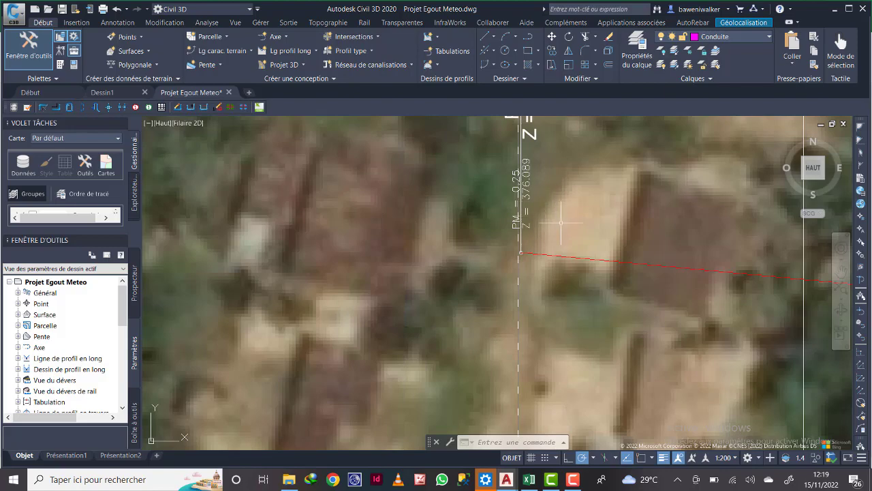
pyautogui.click(529, 479)
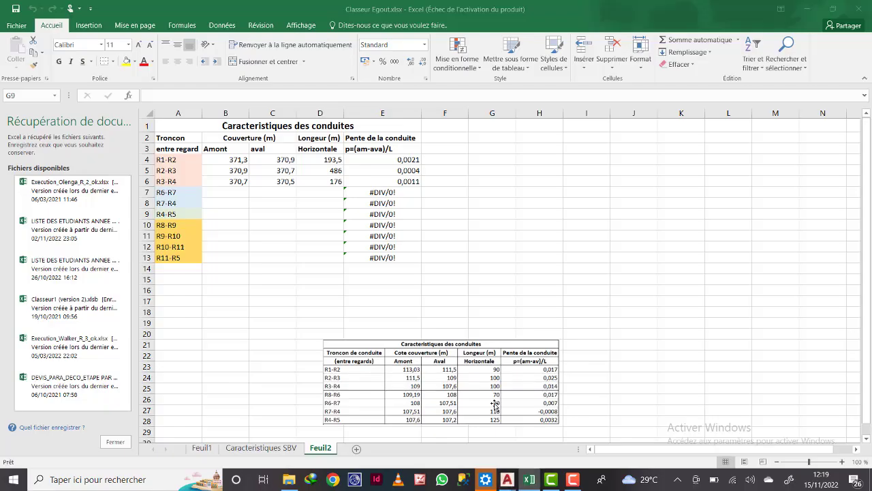
pyautogui.click(226, 194)
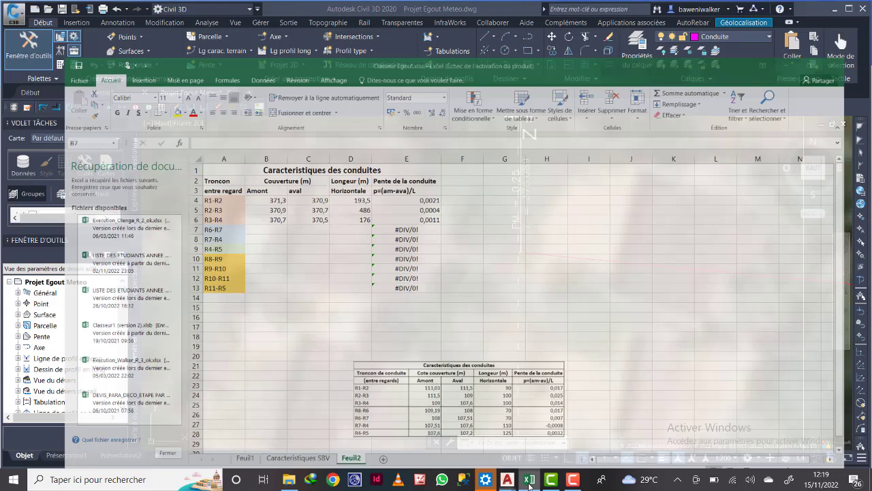
pyautogui.click(530, 481)
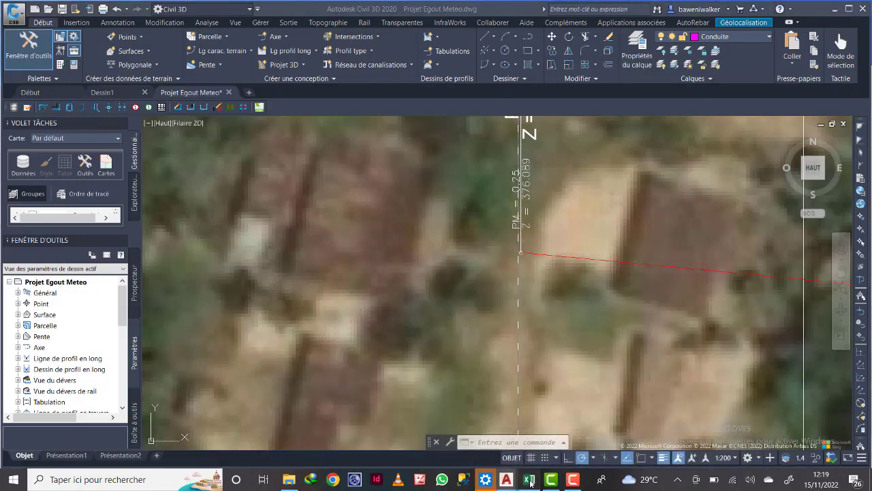
pyautogui.click(529, 481)
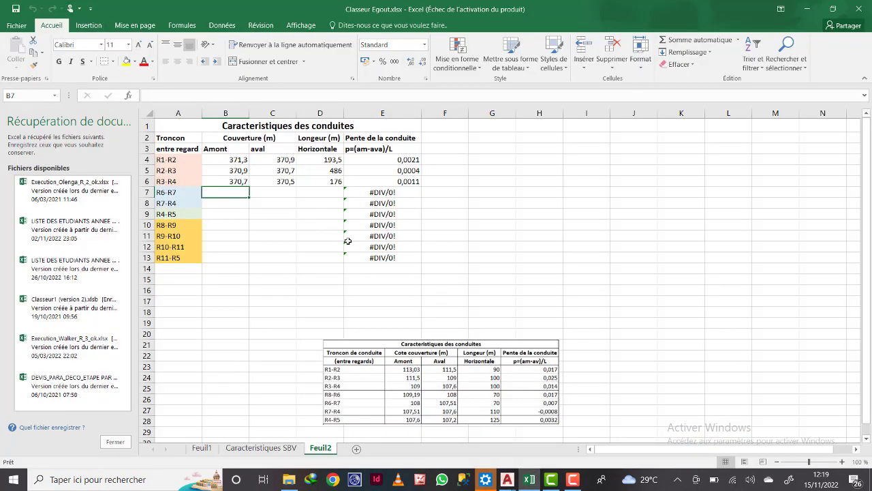
pyautogui.write('376,')
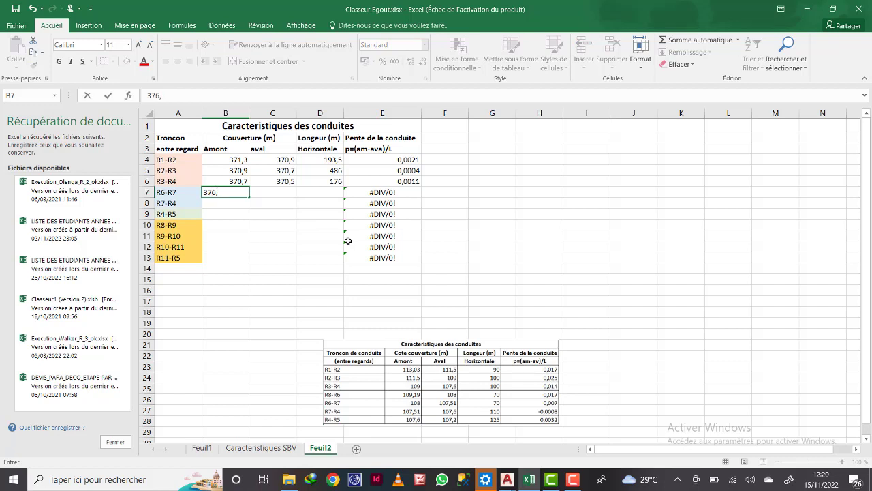
pyautogui.write('1')
pyautogui.press('Return')
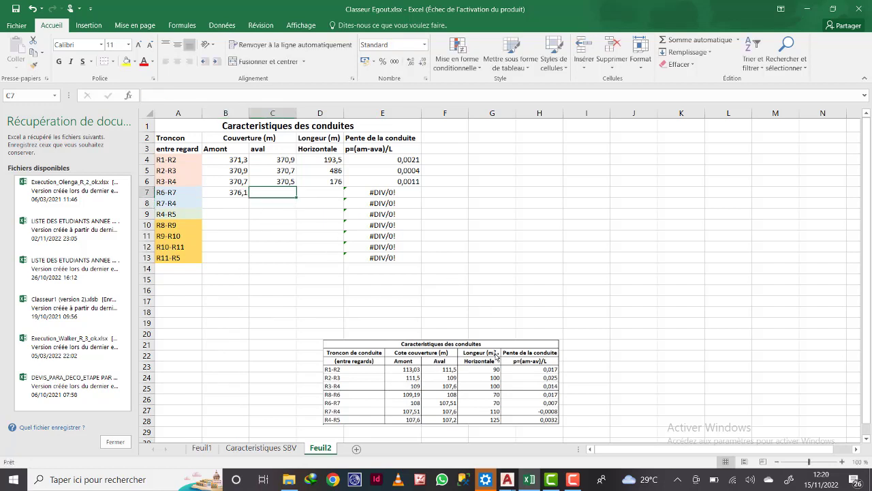
# - Read the second manhole's elevation in the middle Civil 3D profile and enter 374,7 as the downstream cover of R6-R7 in cell C7 in Excel
pyautogui.click(550, 480)
pyautogui.scroll(-6, 469, 242)
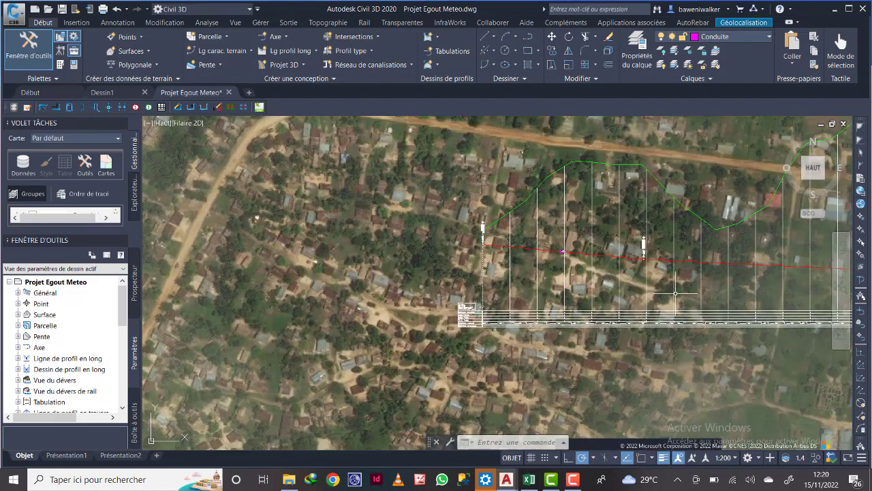
pyautogui.moveTo(670, 295); pyautogui.dragTo(559, 263, button='middle')
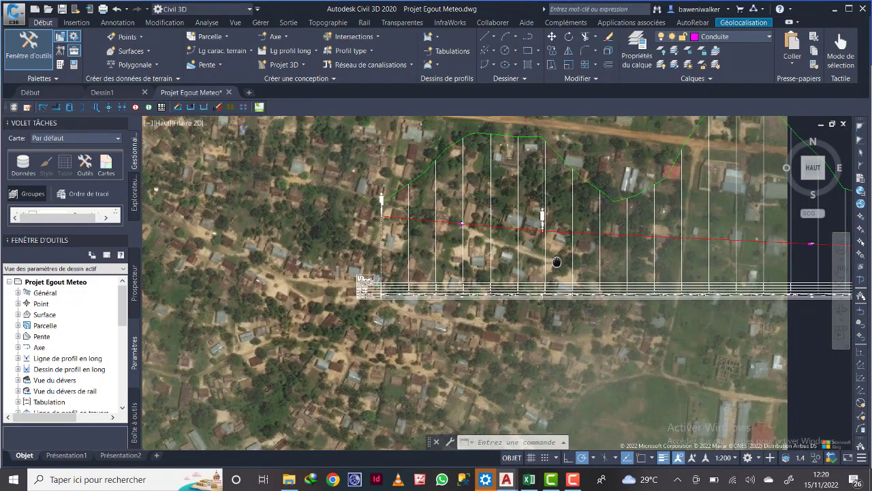
pyautogui.scroll(4, 553, 238)
pyautogui.scroll(5, 541, 224)
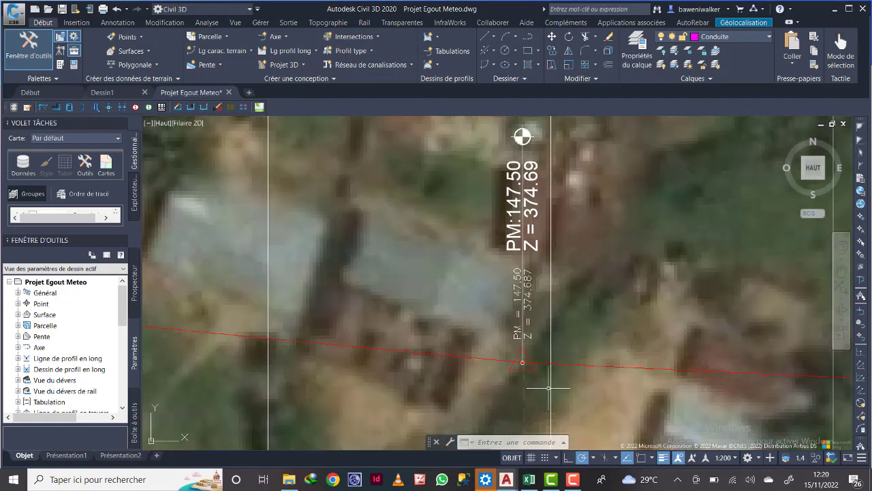
pyautogui.click(530, 480)
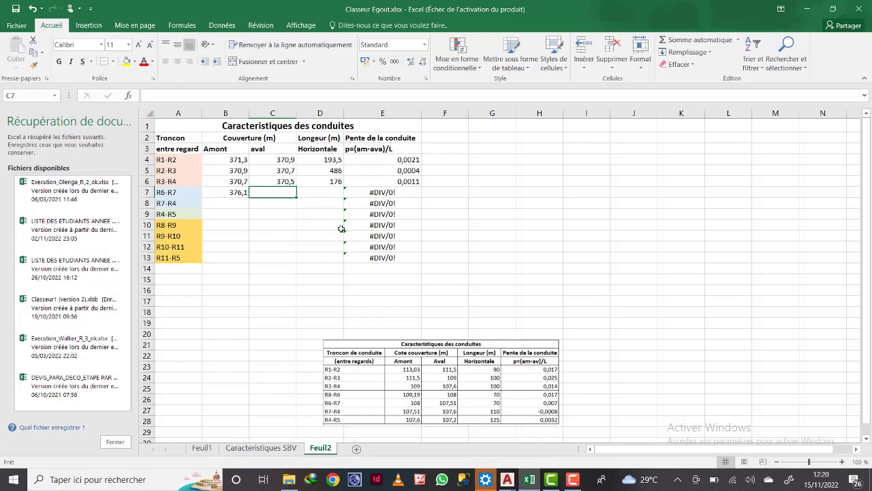
pyautogui.write('374,7')
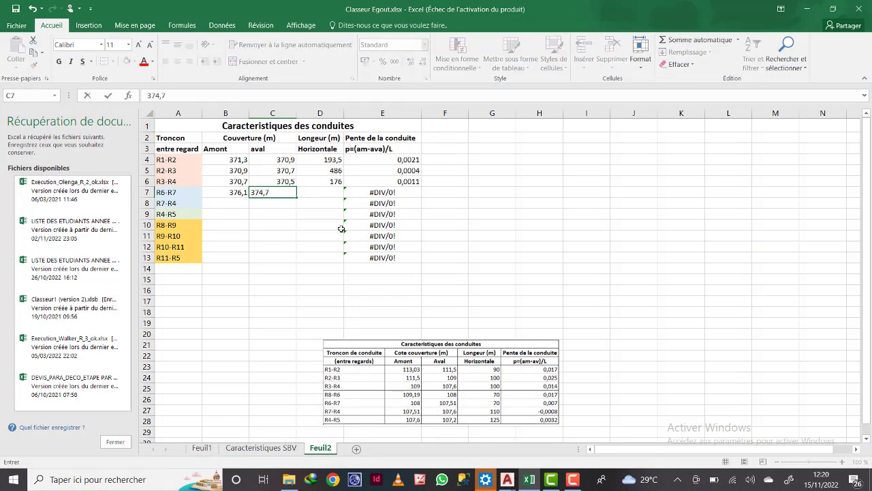
pyautogui.press('Return')
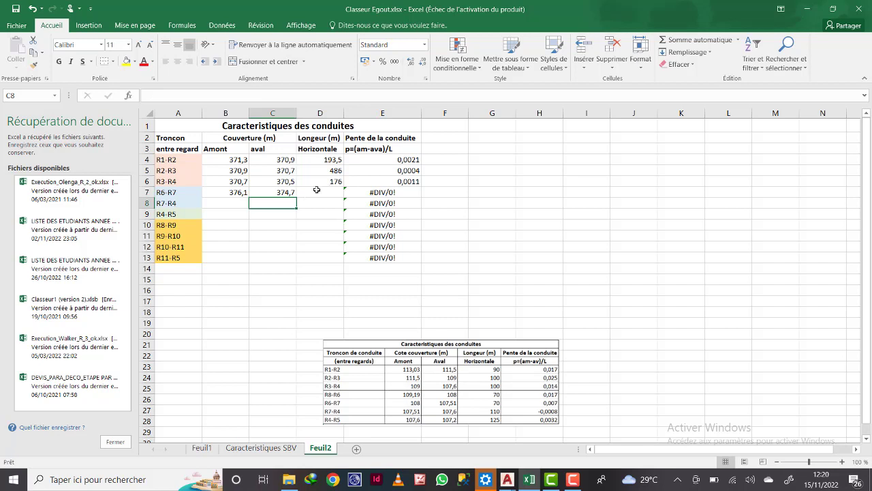
# - Compare the first and second manhole stations in the middle Civil 3D profile and enter 147,5 as R6-R7's horizontal length in cell D7 in Excel
pyautogui.click(554, 480)
pyautogui.scroll(-5, 484, 223)
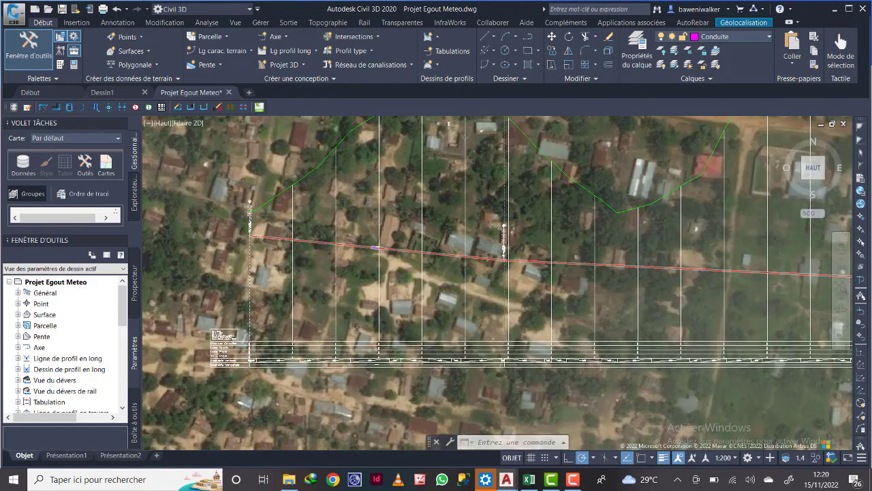
pyautogui.scroll(6, 278, 237)
pyautogui.scroll(2, 238, 214)
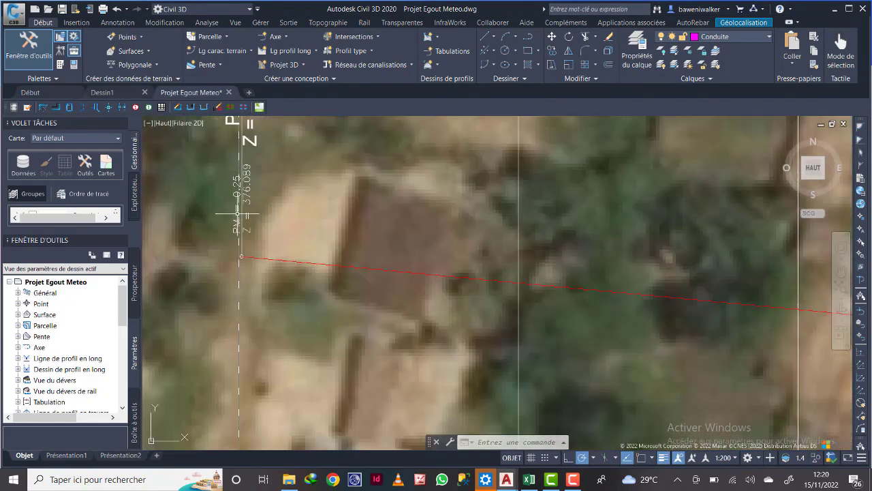
pyautogui.scroll(-6, 333, 236)
pyautogui.moveTo(697, 282); pyautogui.dragTo(536, 273, button='middle')
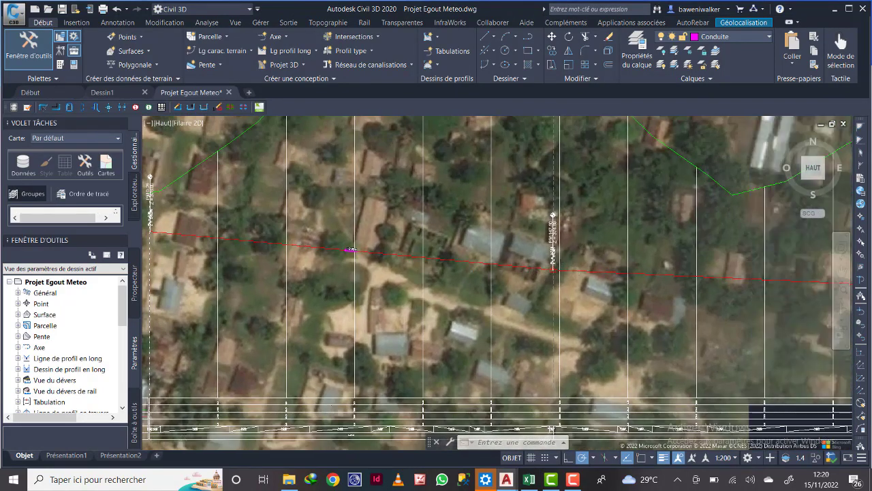
pyautogui.scroll(6, 557, 243)
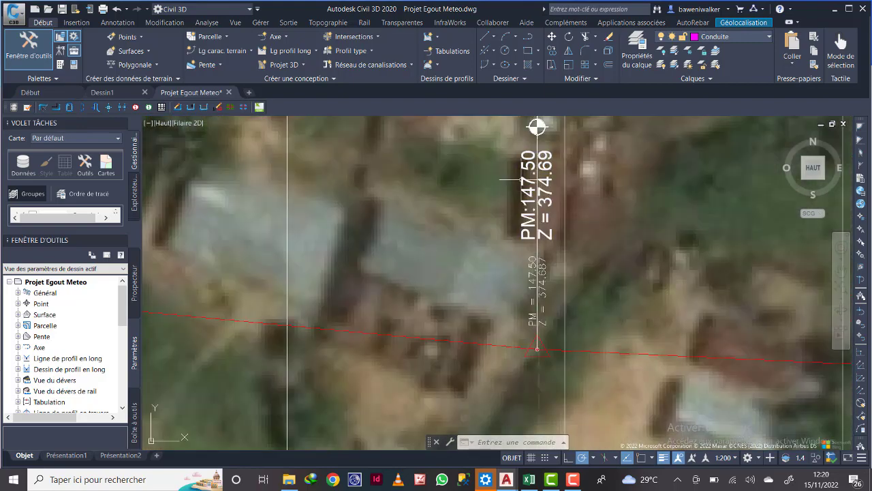
pyautogui.click(530, 479)
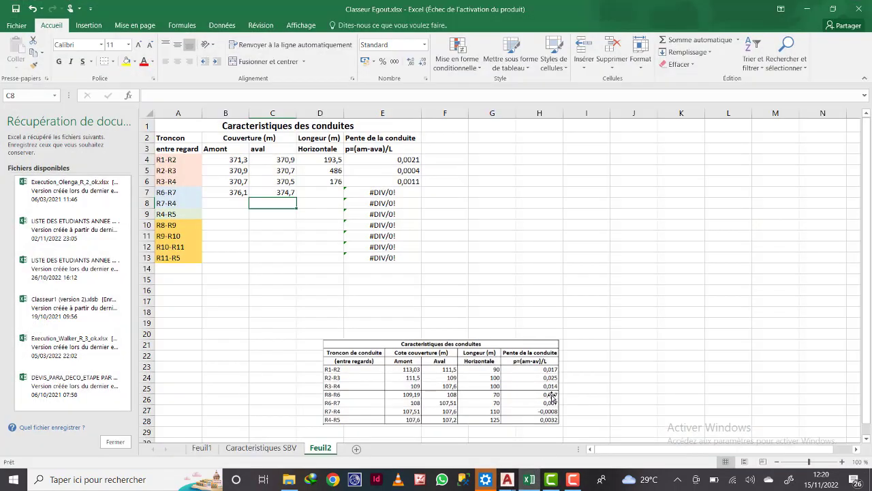
pyautogui.click(328, 193)
pyautogui.write('1')
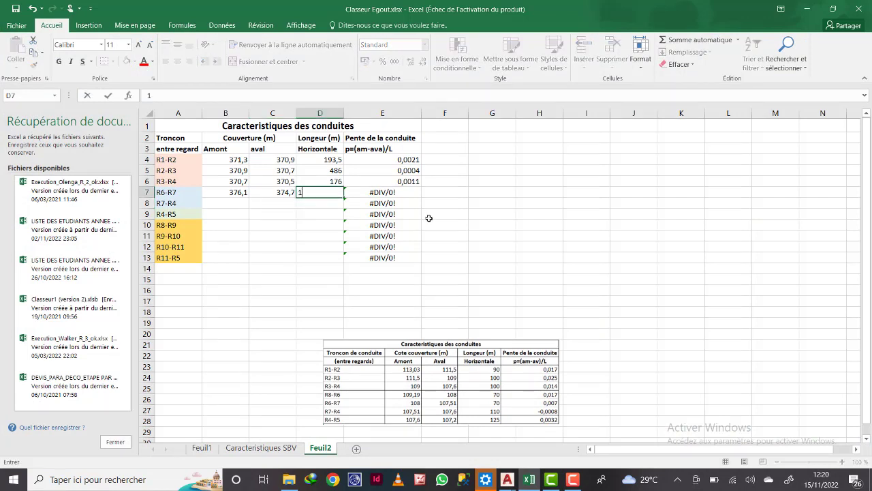
pyautogui.write('47,5')
pyautogui.press('Return')
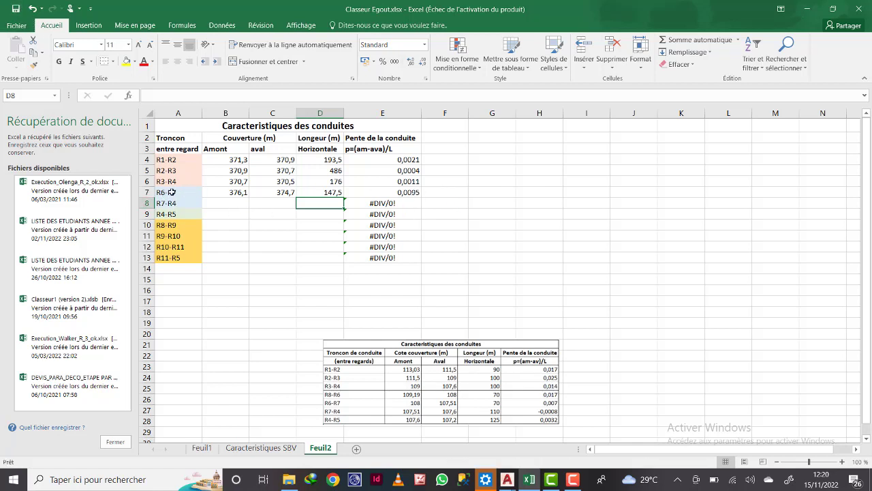
# - Link the upstream cover of R7-R4 in cell B8 to the downstream cover of R6-R7 with =C7
pyautogui.click(227, 205)
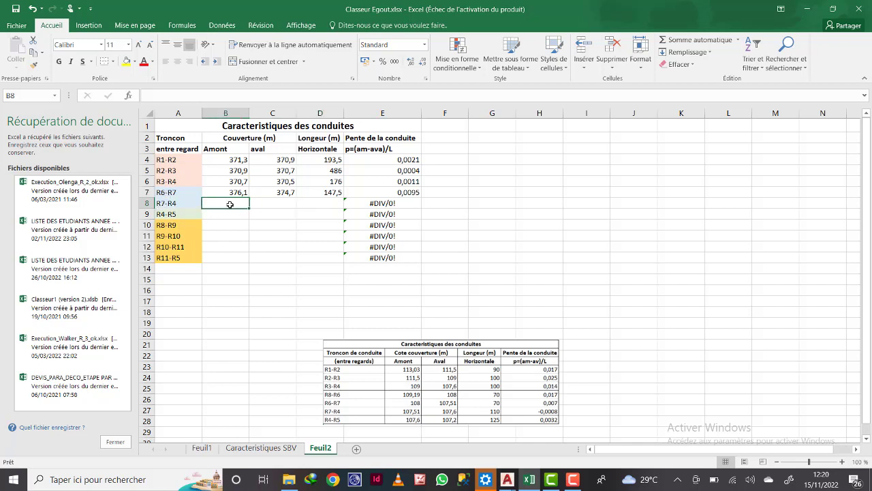
pyautogui.write('=')
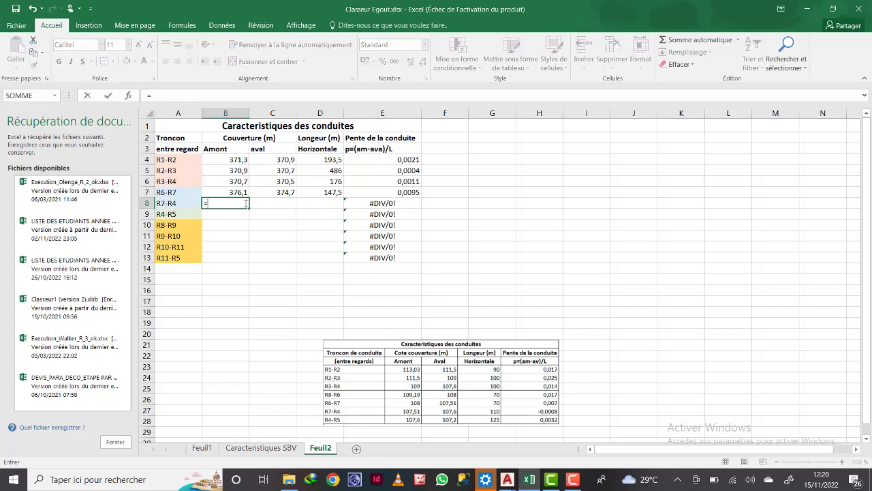
pyautogui.click(284, 191)
pyautogui.press('Return')
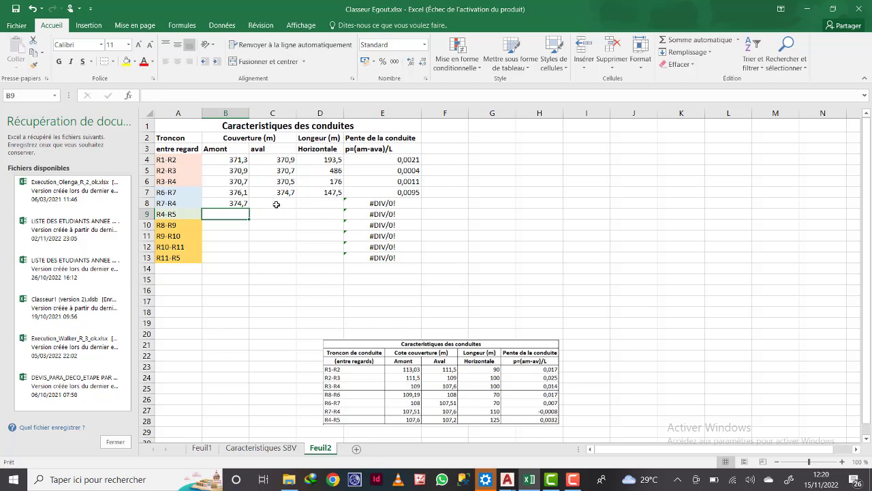
# - Link the downstream cover of R7-R4 in cell C8 to the downstream cover of R3-R4 with =C6
pyautogui.click(276, 205)
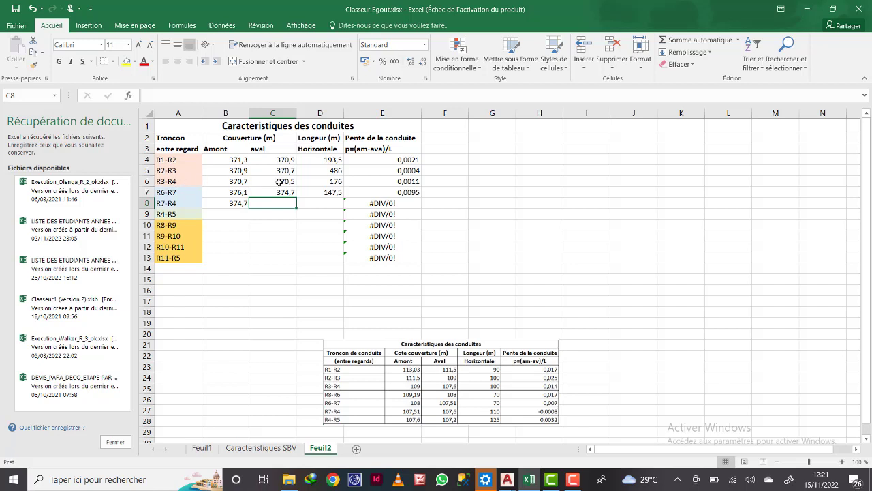
pyautogui.write('=')
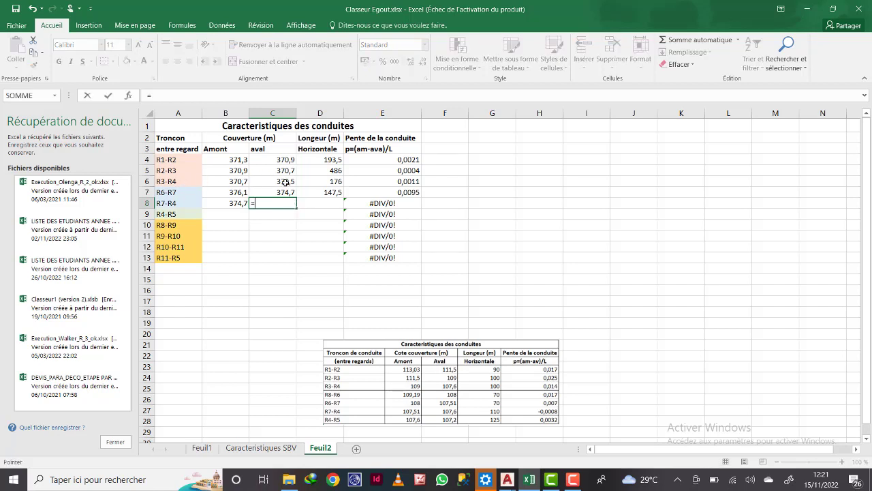
pyautogui.click(286, 182)
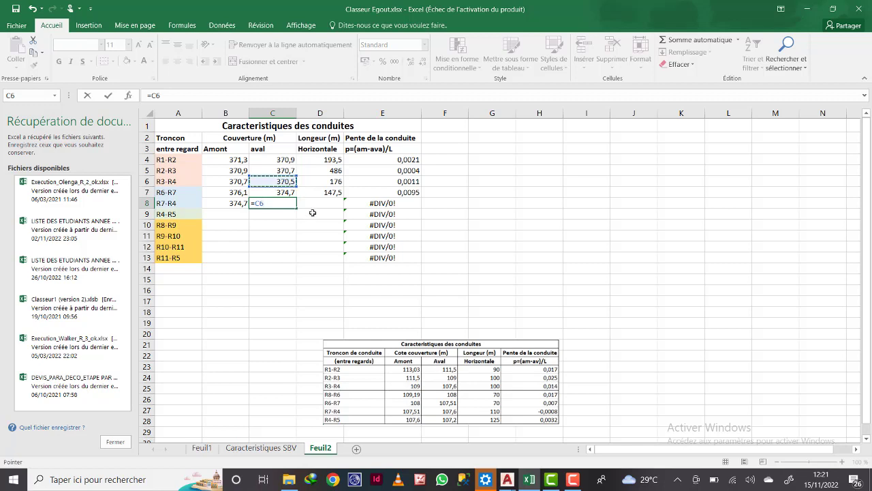
pyautogui.press('Return')
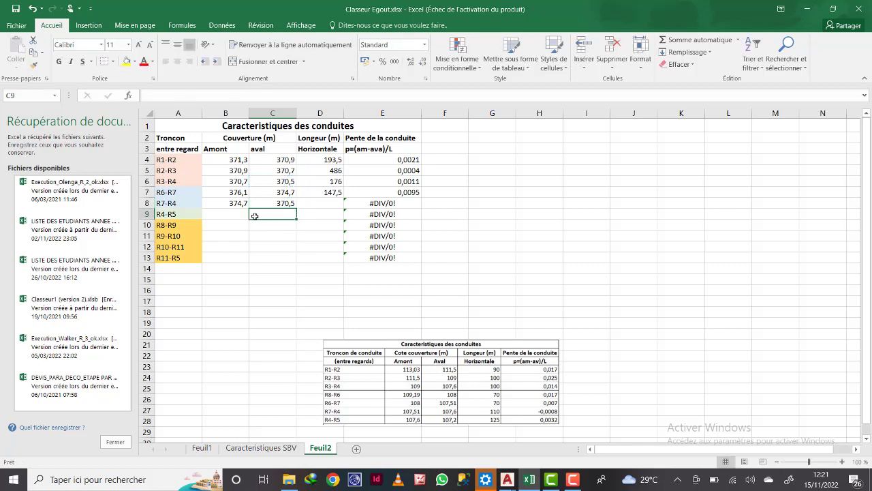
# - Switch to Civil 3D and locate the R7-R4 section between the second and last manholes of the middle profile
pyautogui.click(332, 203)
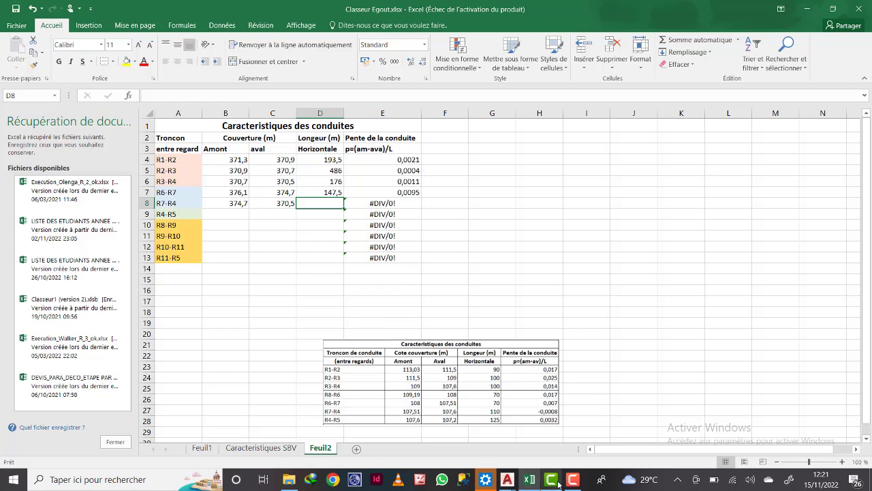
pyautogui.click(531, 480)
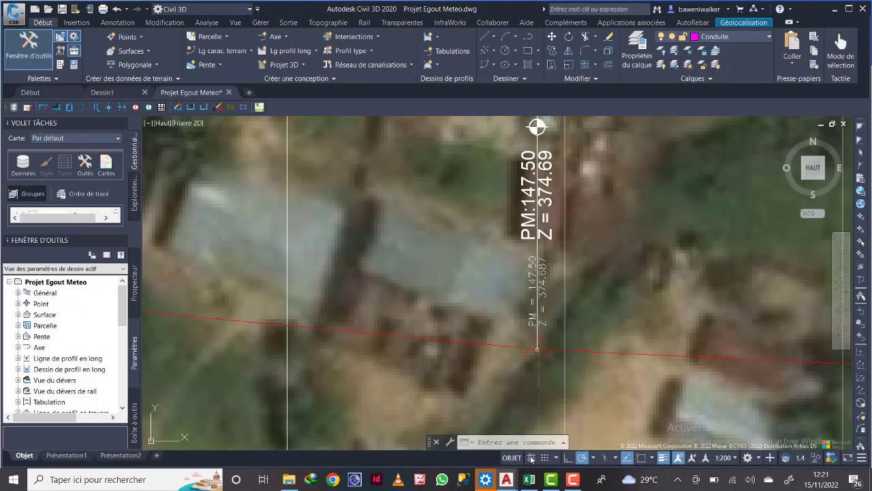
pyautogui.scroll(-10, 507, 355)
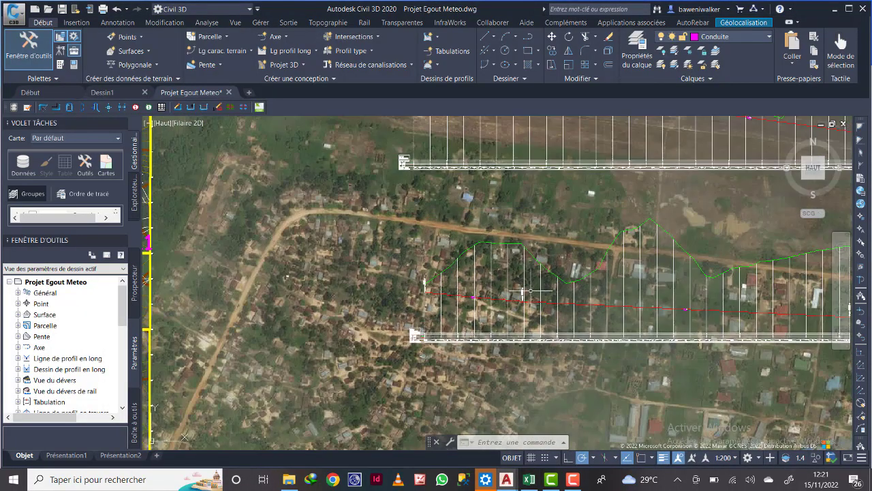
pyautogui.moveTo(667, 304); pyautogui.dragTo(487, 276, button='middle')
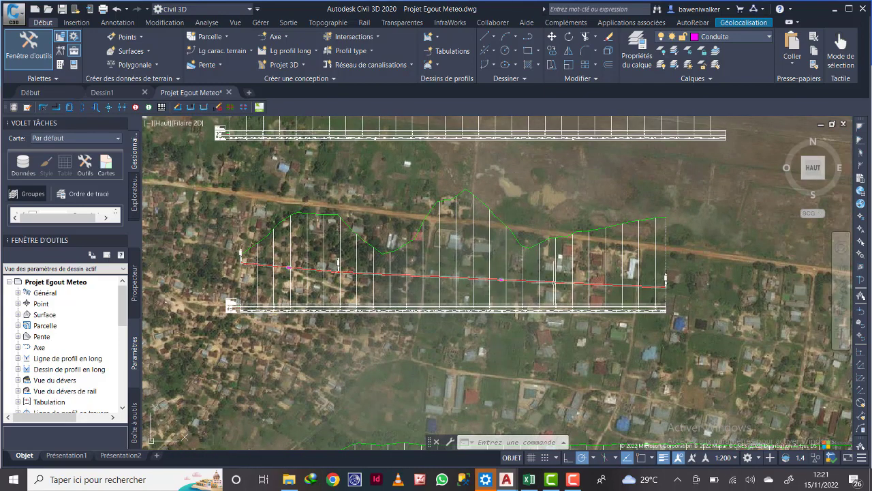
pyautogui.scroll(2, 487, 281)
pyautogui.scroll(6, 716, 282)
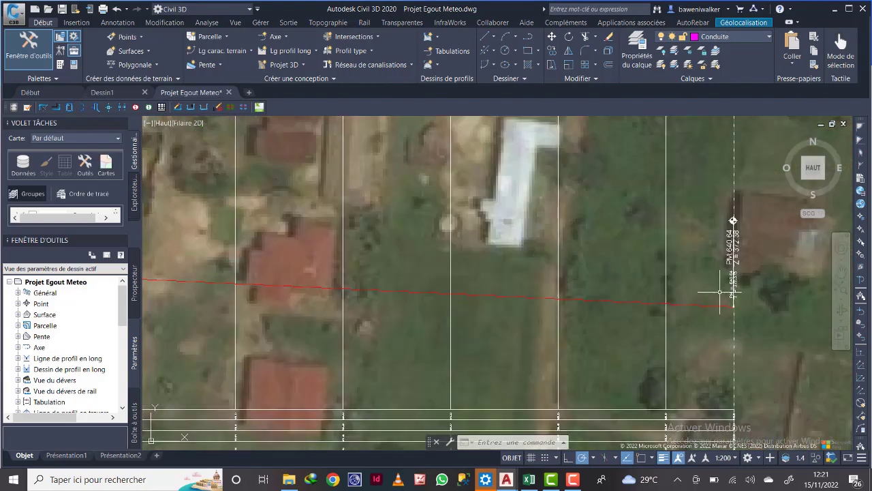
pyautogui.scroll(-5, 645, 292)
pyautogui.scroll(7, 259, 303)
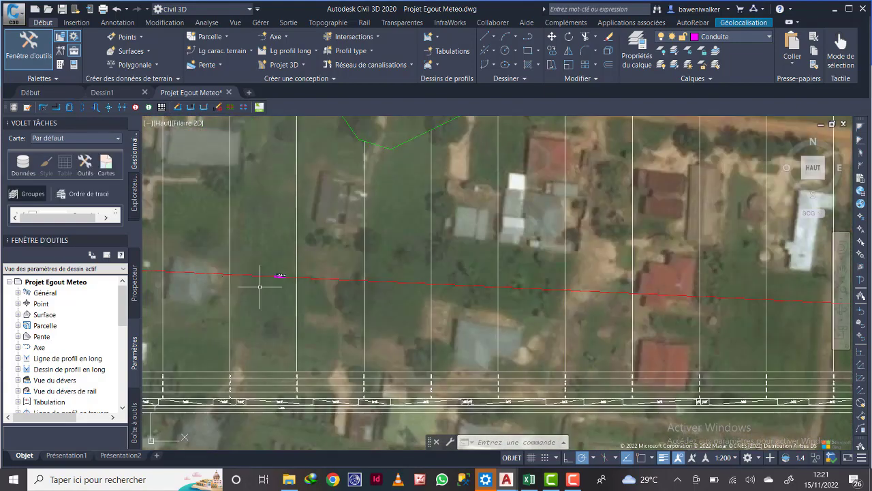
pyautogui.scroll(-6, 311, 271)
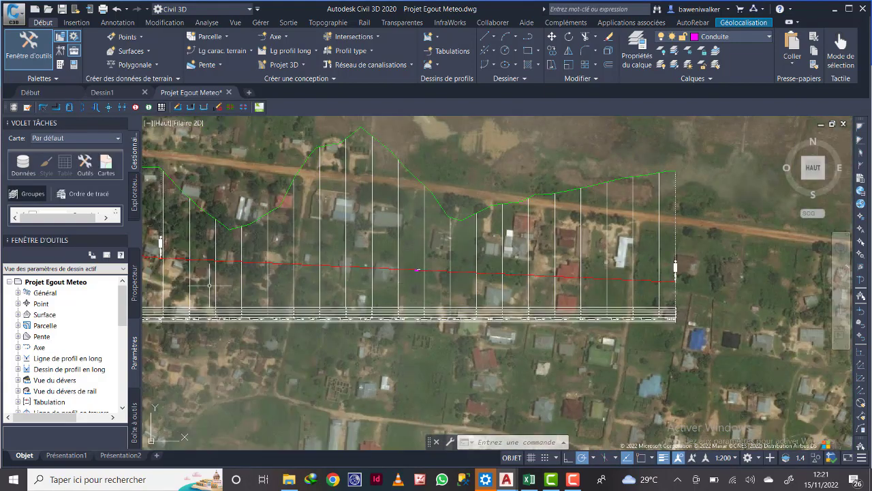
pyautogui.moveTo(259, 270); pyautogui.dragTo(288, 266, button='middle')
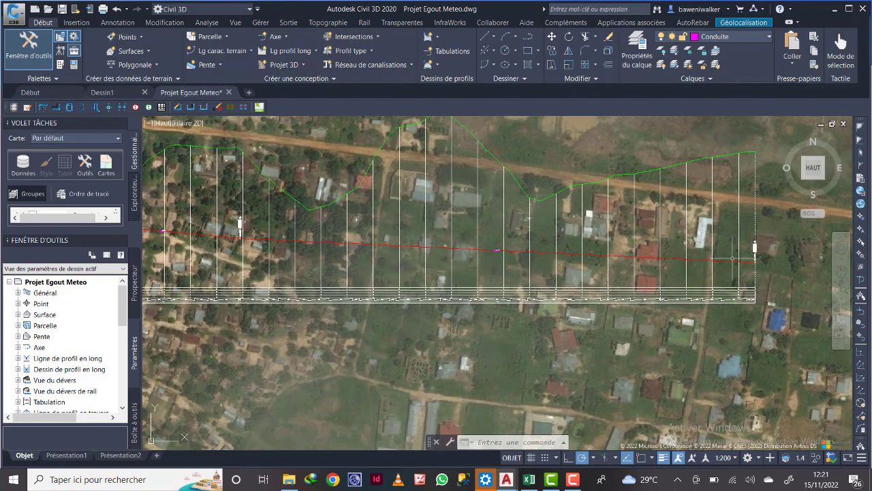
# - Read the stations of the second and last manholes in the middle profile
pyautogui.scroll(6, 267, 223)
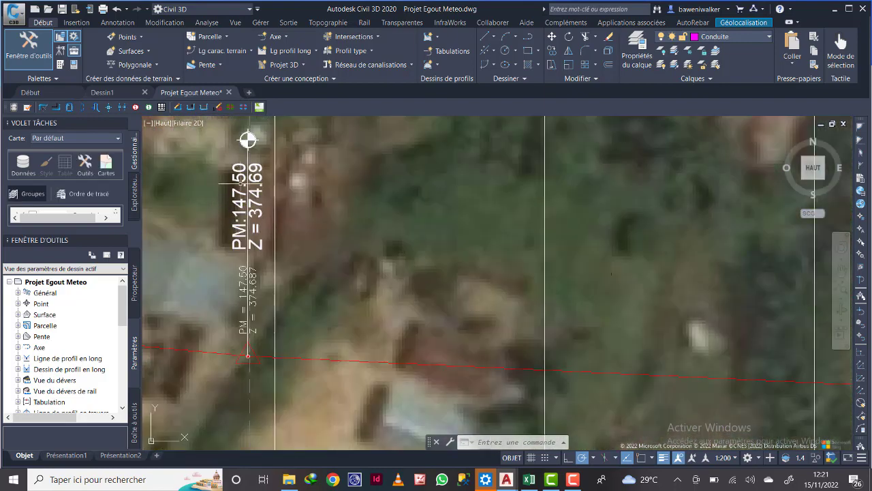
pyautogui.scroll(-2, 437, 250)
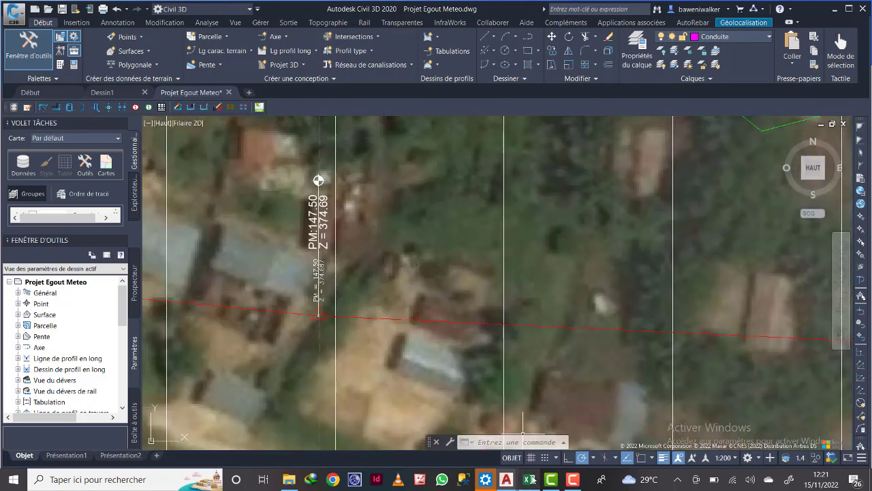
pyautogui.scroll(-2, 510, 310)
pyautogui.moveTo(539, 315); pyautogui.dragTo(310, 284, button='middle')
pyautogui.moveTo(731, 290); pyautogui.dragTo(300, 261, button='middle')
pyautogui.moveTo(559, 277); pyautogui.dragTo(219, 276, button='middle')
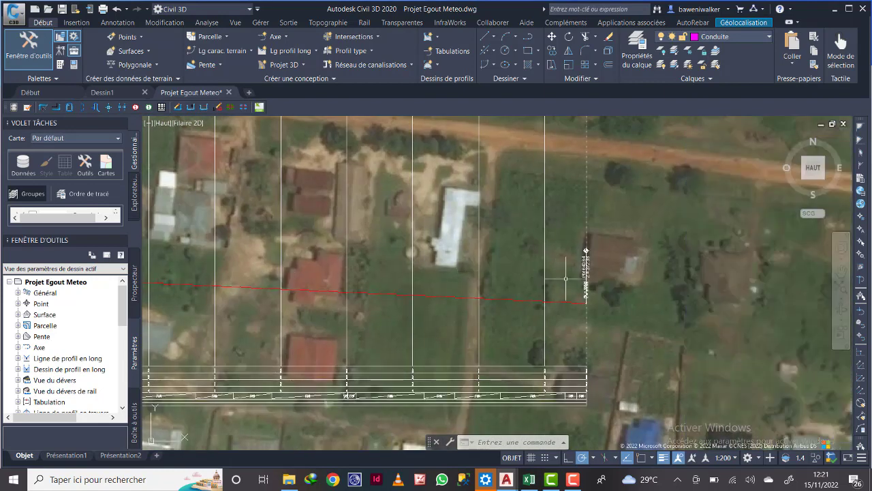
pyautogui.scroll(3, 580, 275)
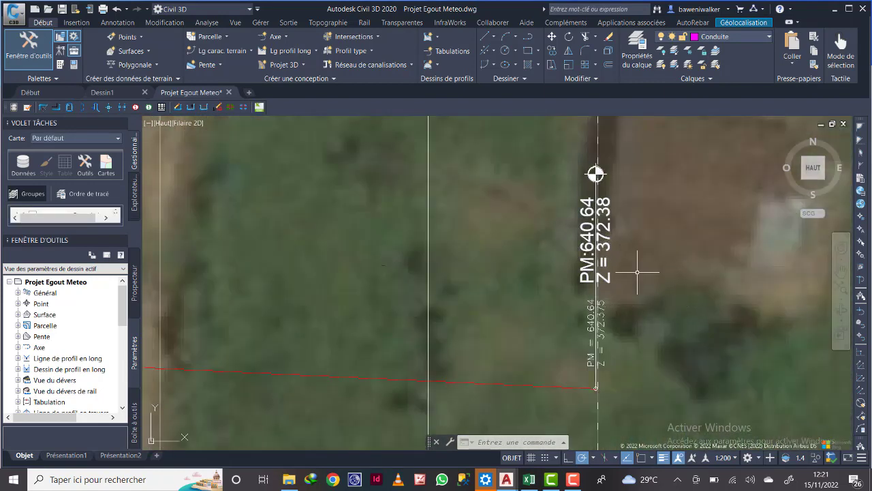
# - Switch to Excel and calculate the R7-R4 station difference in cell I14 with =604,6-147,5
pyautogui.click(528, 479)
pyautogui.click(597, 267)
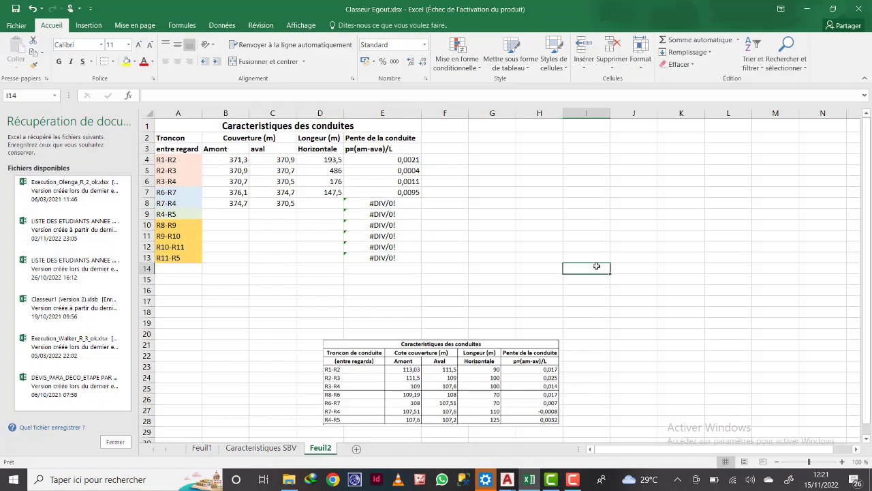
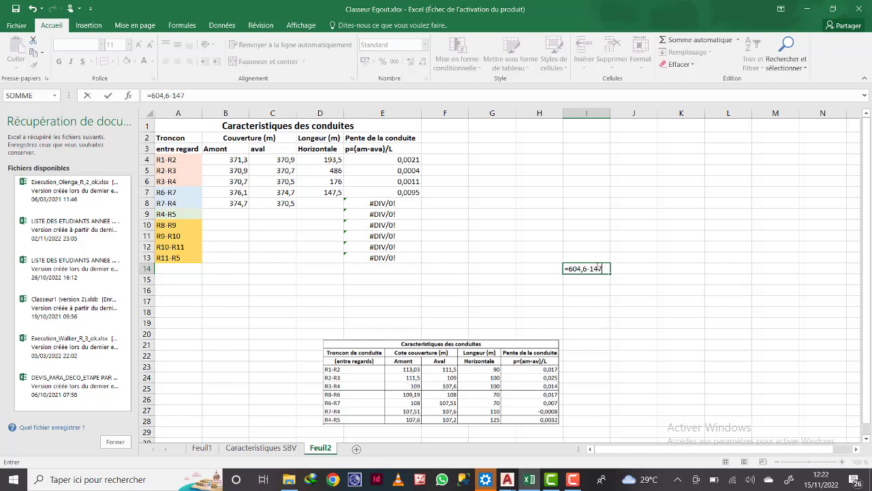
pyautogui.write('5')
pyautogui.press('Return')
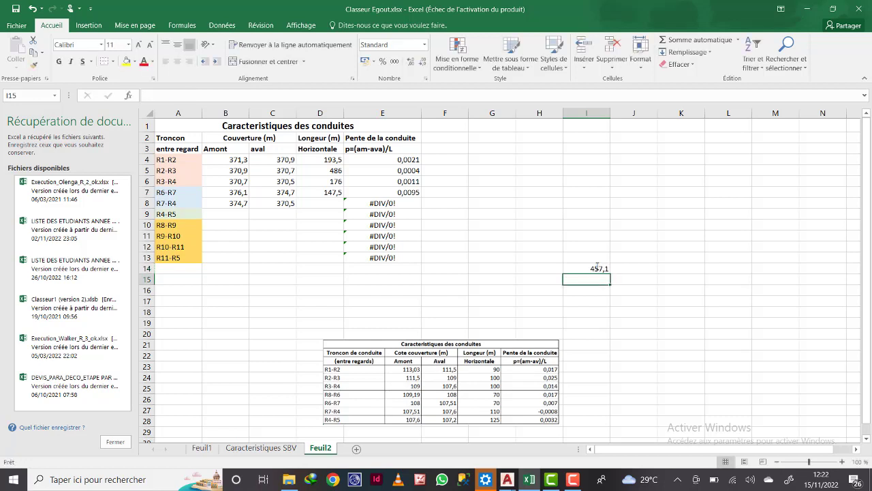
# - Enter 457 as the horizontal length of R7-R4 in cell D8
pyautogui.click(328, 205)
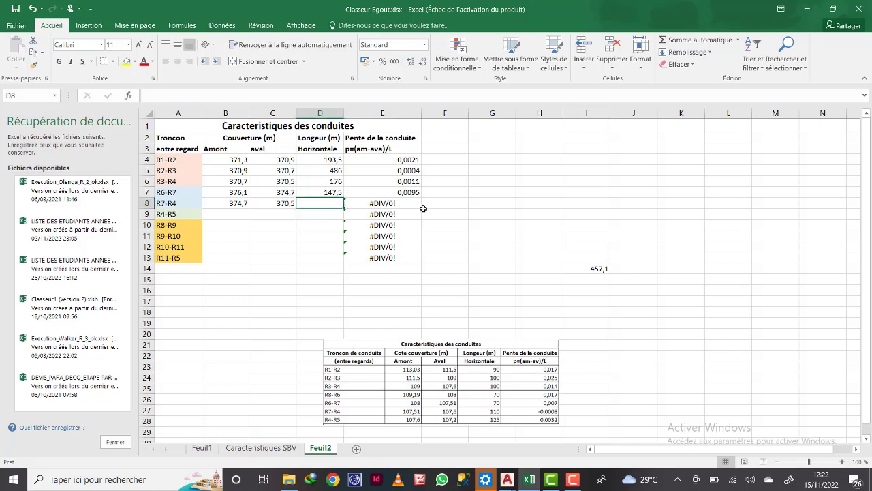
pyautogui.write('4')
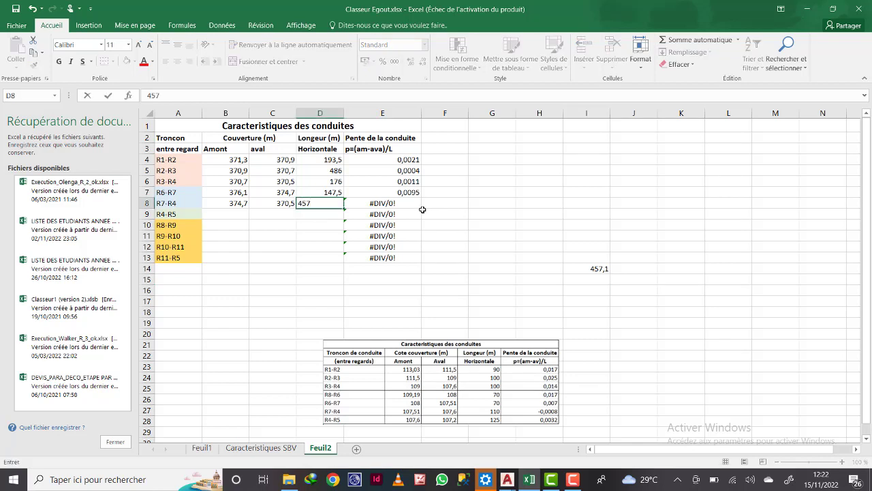
pyautogui.write('57')
pyautogui.press('Return')
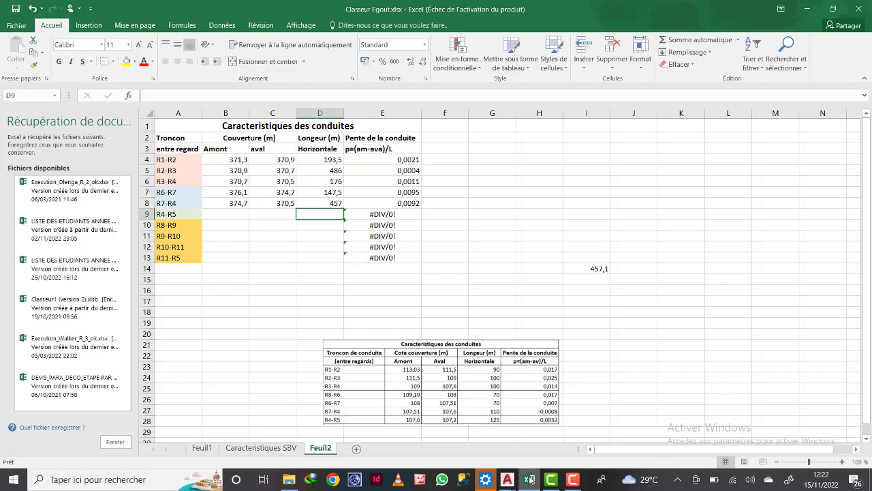
# - Switch to Civil 3D and check the slope label on the R7-R4 section of the middle profile
pyautogui.moveTo(507, 479)
pyautogui.click(565, 443)
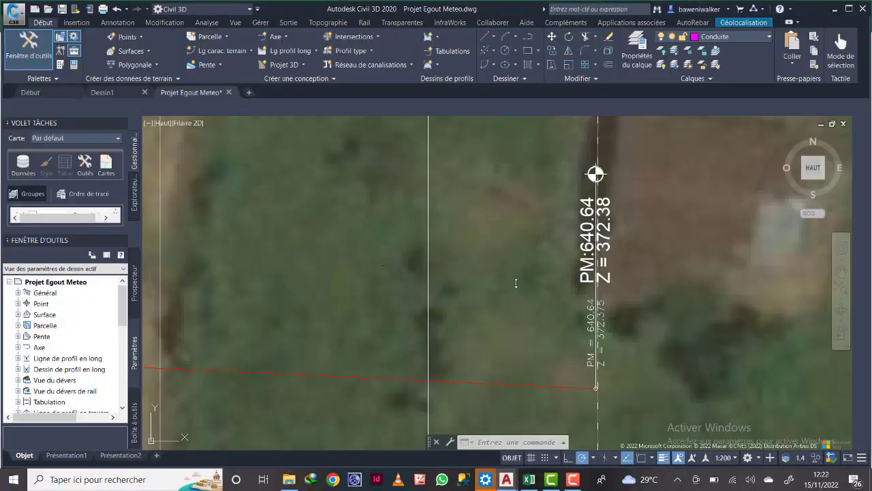
pyautogui.scroll(-5, 590, 289)
pyautogui.scroll(3, 348, 317)
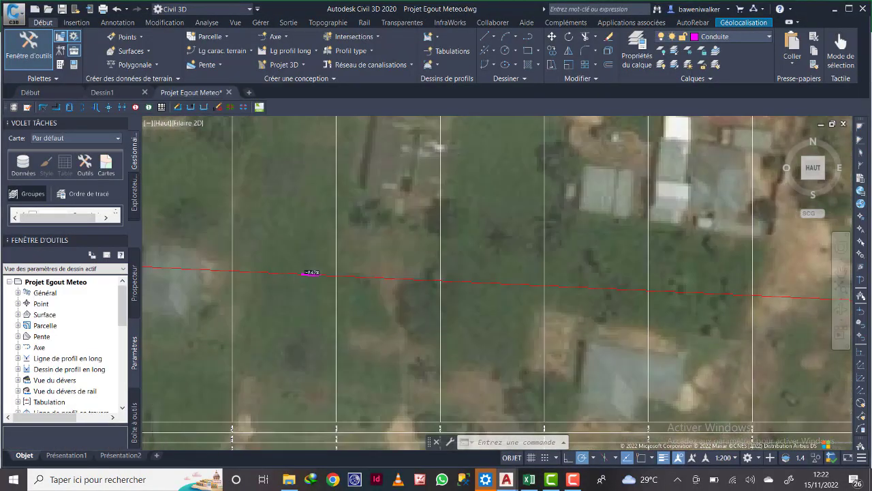
pyautogui.scroll(2, 296, 272)
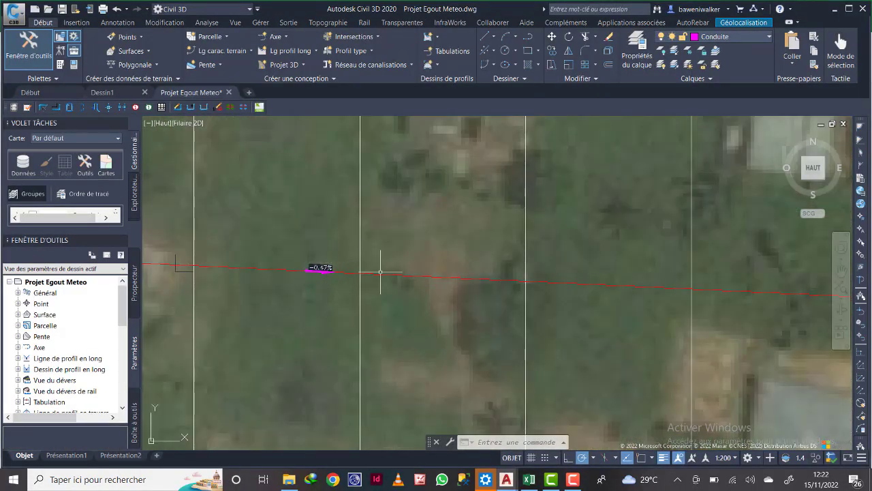
pyautogui.scroll(-5, 385, 274)
pyautogui.scroll(3, 304, 275)
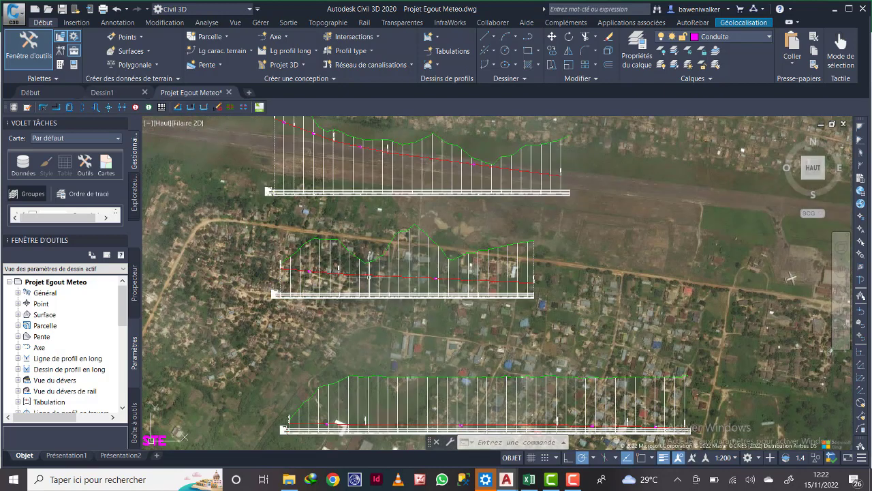
pyautogui.scroll(2, 492, 275)
pyautogui.moveTo(474, 285); pyautogui.dragTo(583, 285, button='middle')
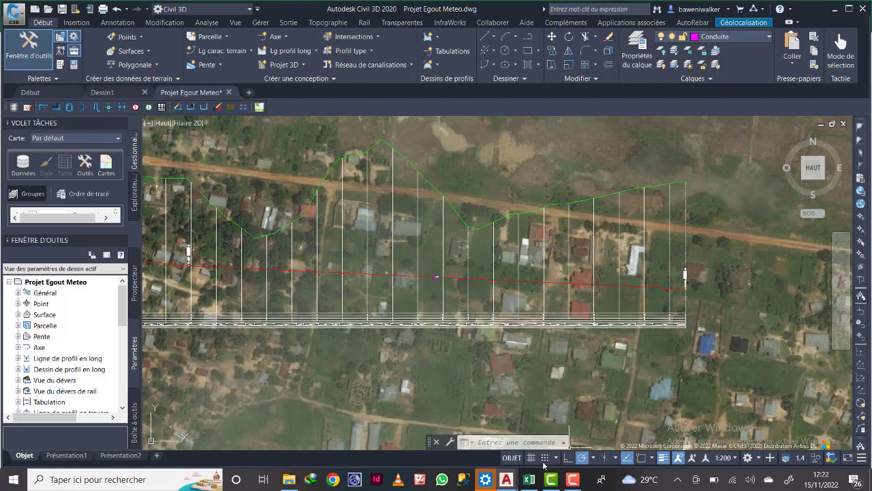
pyautogui.scroll(5, 415, 270)
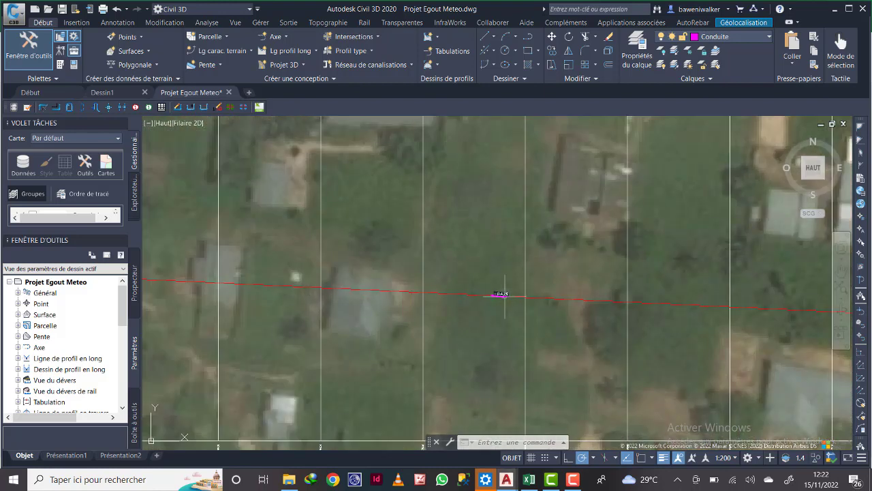
pyautogui.scroll(-6, 504, 295)
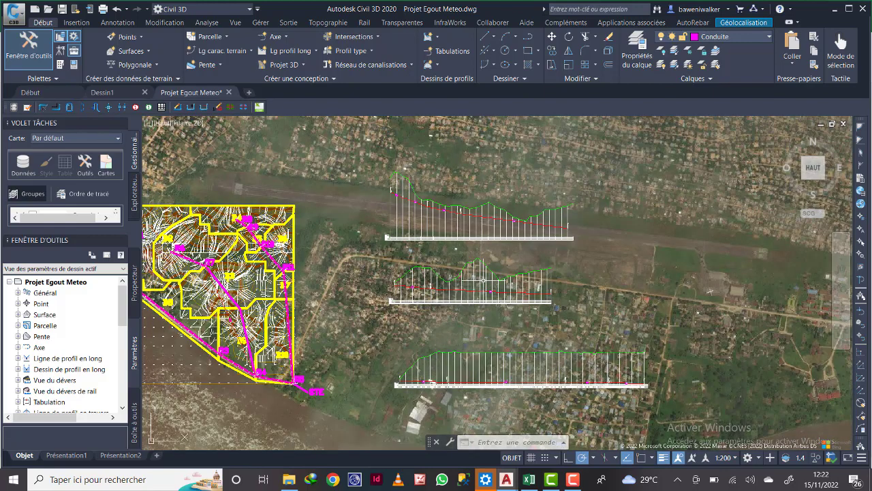
# - Examine the sewer network plan around manholes R4 and R5 and the connection to STE
pyautogui.moveTo(483, 280); pyautogui.dragTo(500, 307, button='middle')
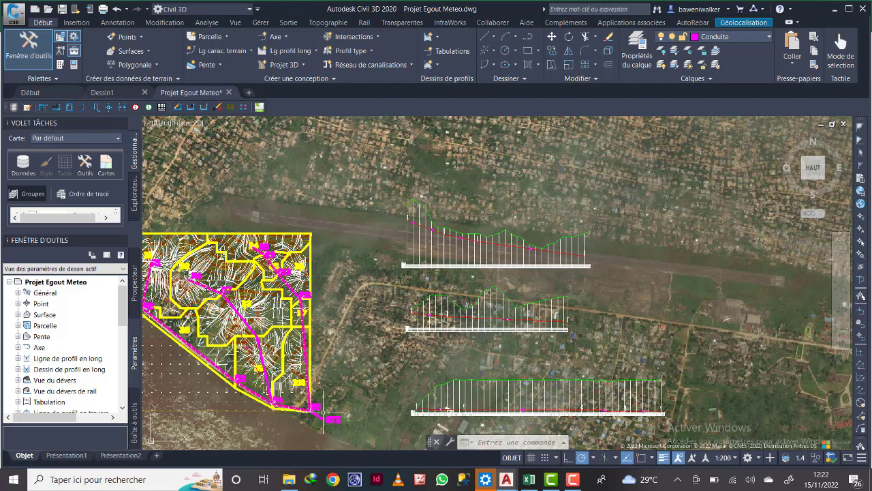
pyautogui.scroll(2, 306, 410)
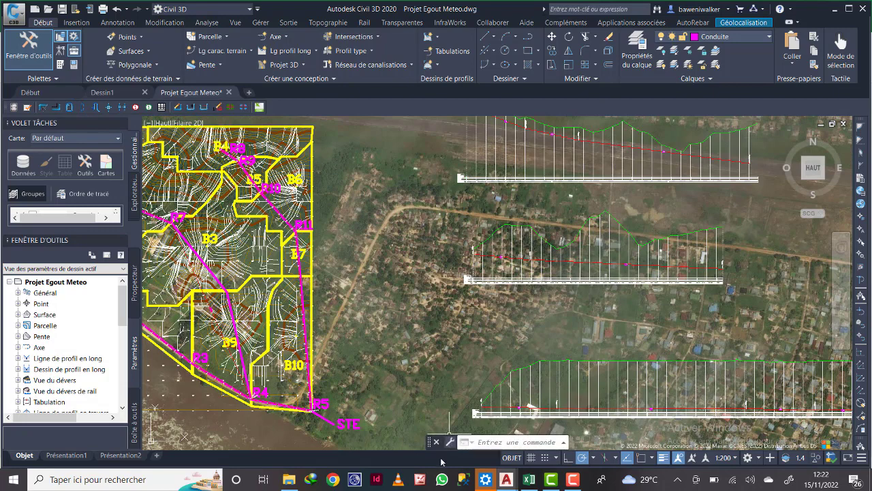
pyautogui.moveTo(314, 420); pyautogui.dragTo(377, 328, button='middle')
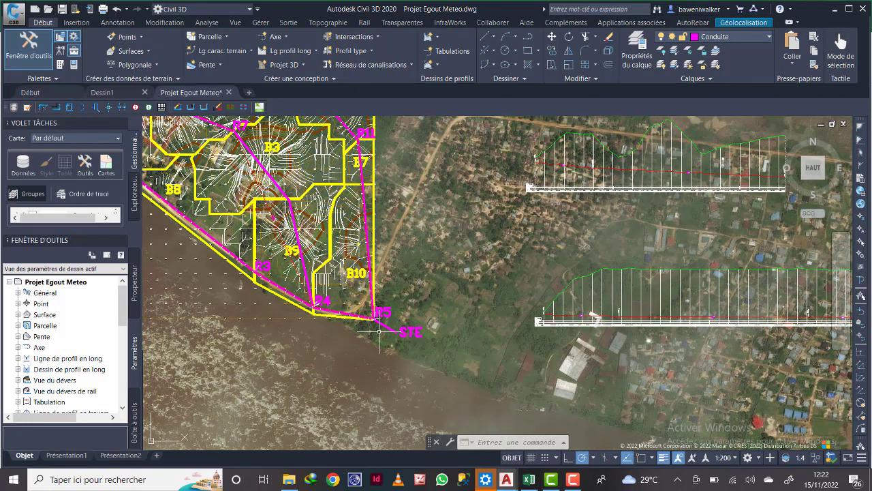
pyautogui.scroll(4, 374, 319)
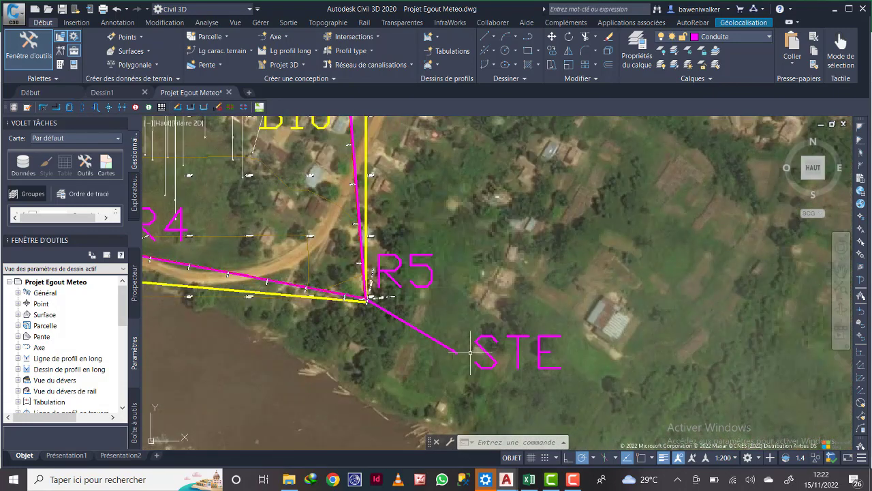
pyautogui.scroll(-3, 368, 298)
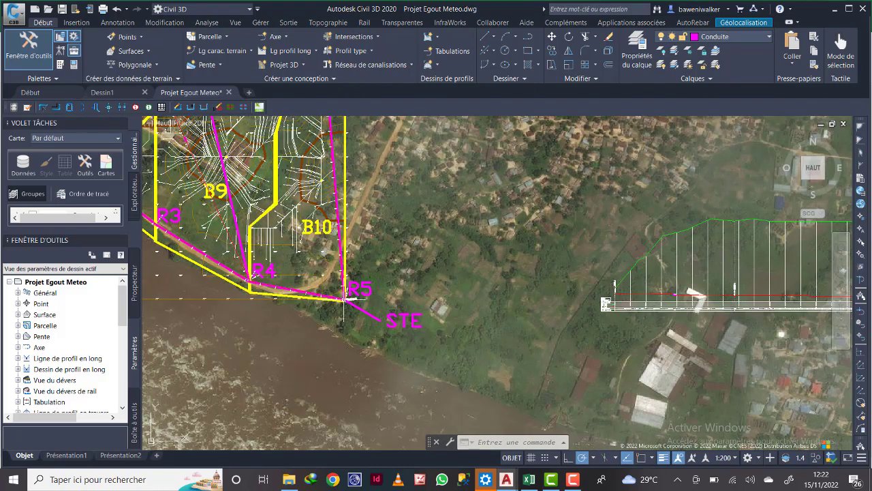
pyautogui.scroll(-3, 399, 329)
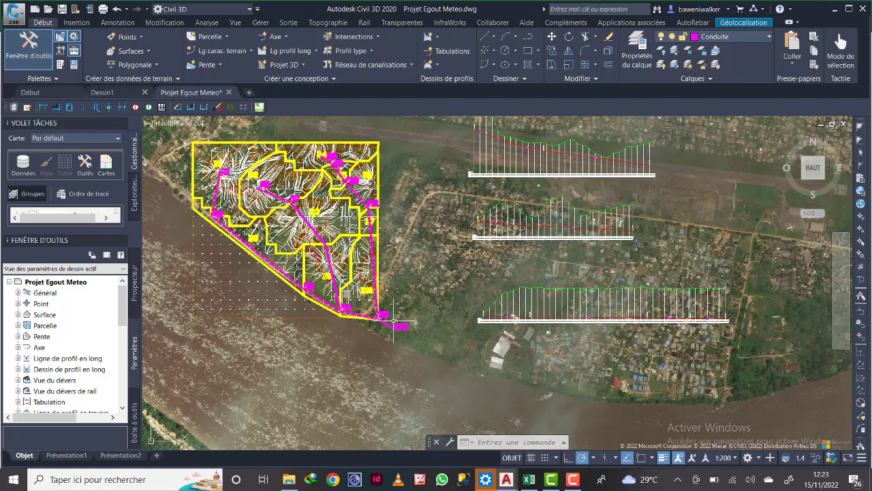
pyautogui.scroll(2, 366, 317)
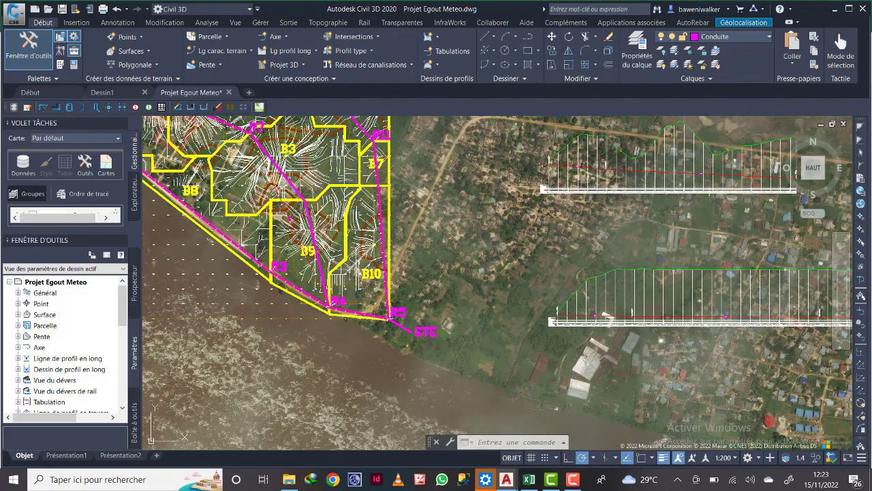
pyautogui.scroll(-2, 366, 308)
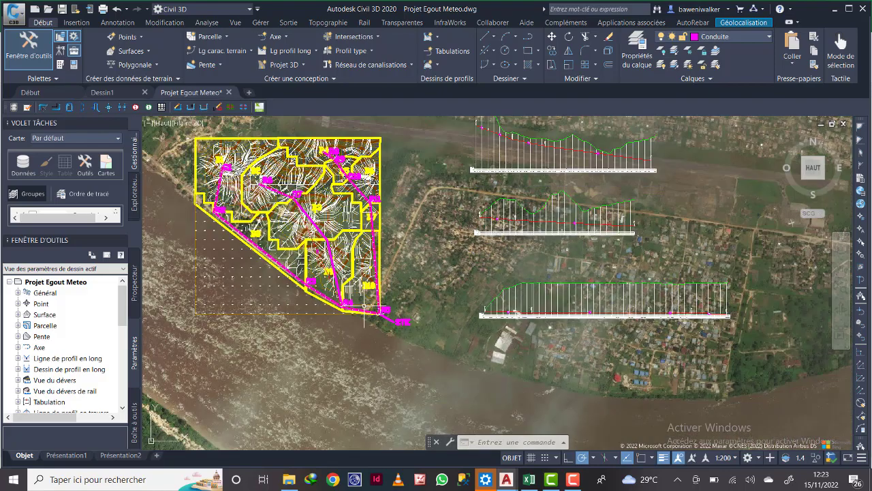
pyautogui.scroll(8, 377, 301)
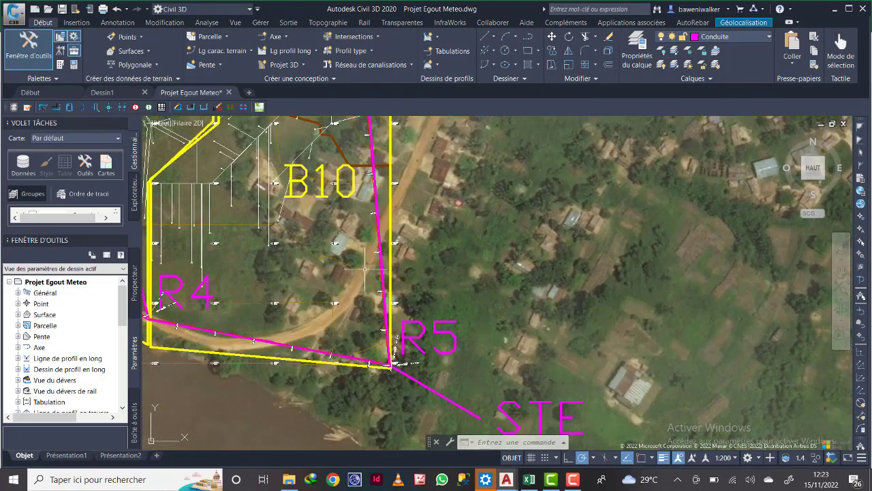
pyautogui.scroll(-8, 363, 270)
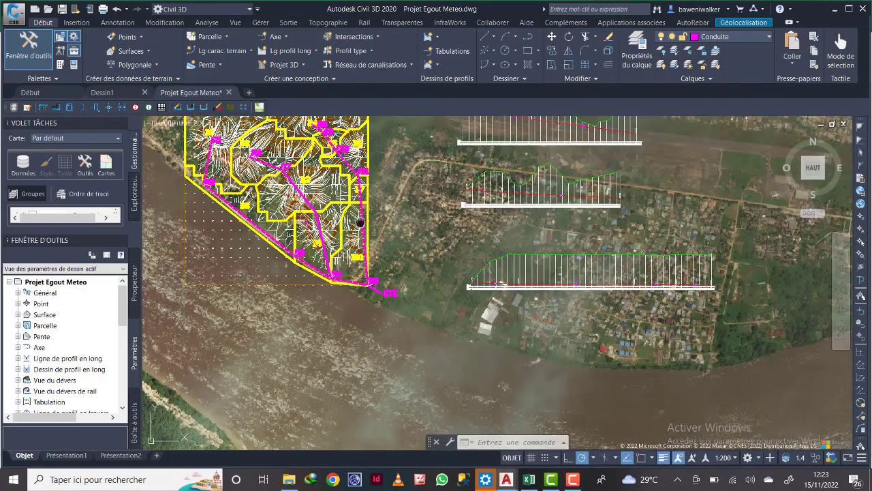
# - Switch to Excel and link the upstream cover of R4-R5 in cell B9 to the R7-R4 downstream value with =C8
pyautogui.moveTo(360, 222); pyautogui.dragTo(362, 273, button='middle')
pyautogui.scroll(5, 321, 170)
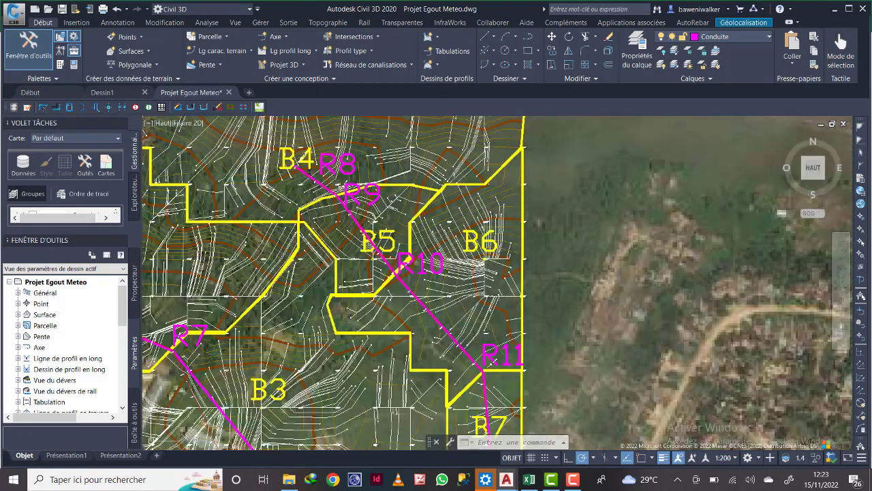
pyautogui.scroll(-3, 287, 184)
pyautogui.click(529, 479)
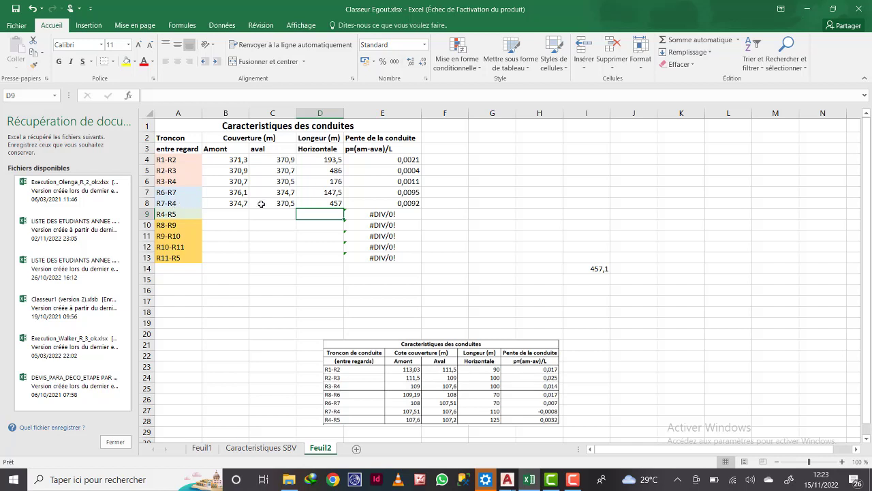
pyautogui.click(234, 215)
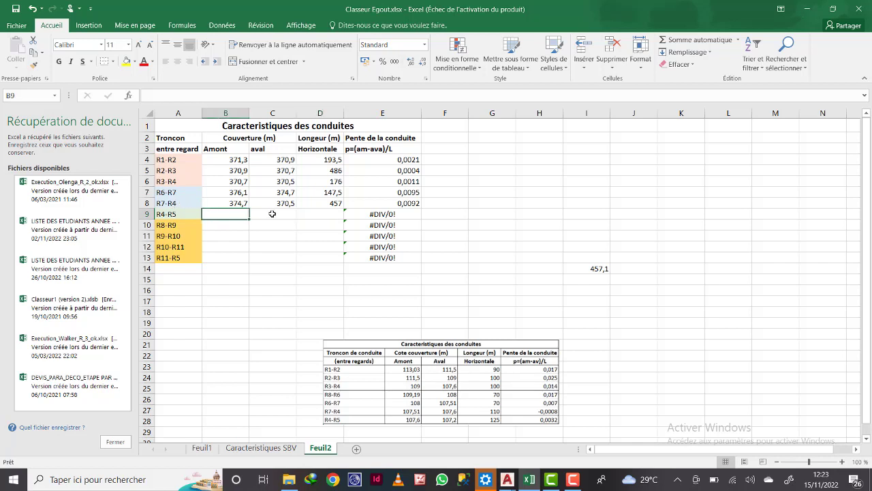
pyautogui.write('=')
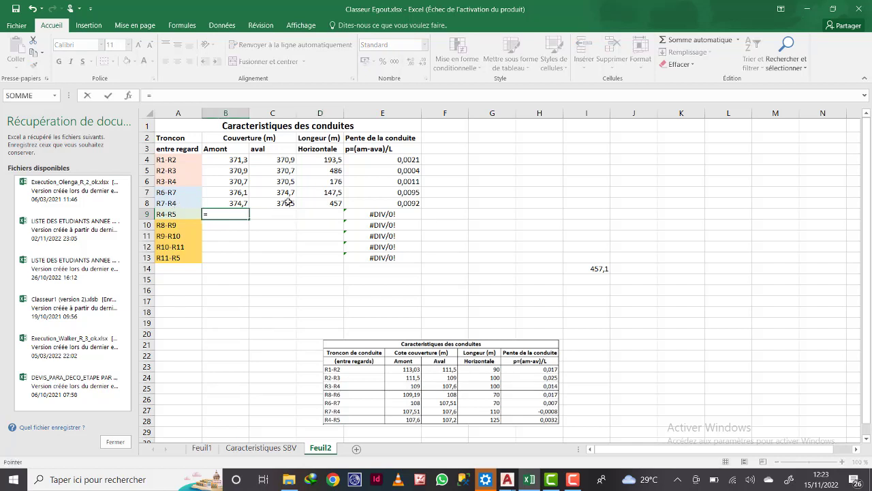
pyautogui.click(286, 203)
pyautogui.press('Return')
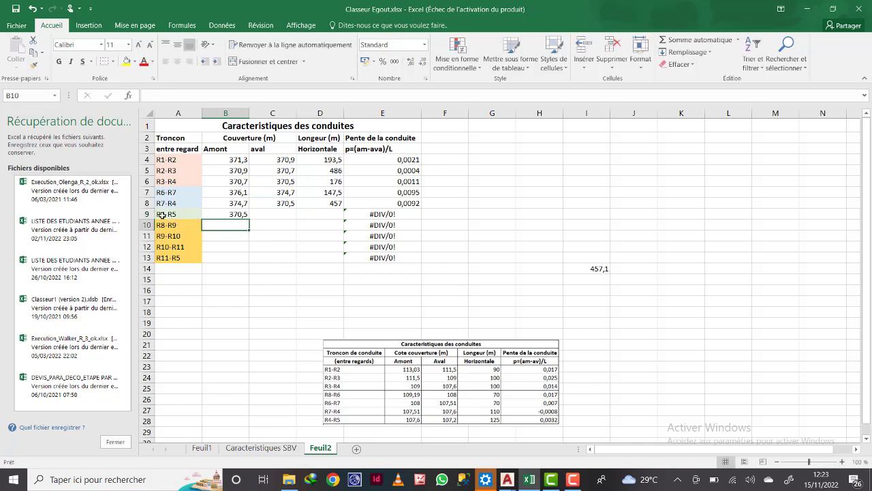
# - Switch to Projet Egout Meteo.dwg in Civil 3D and read the R4 and R5 elevation labels on the lowest profile
pyautogui.click(278, 214)
pyautogui.moveTo(486, 474)
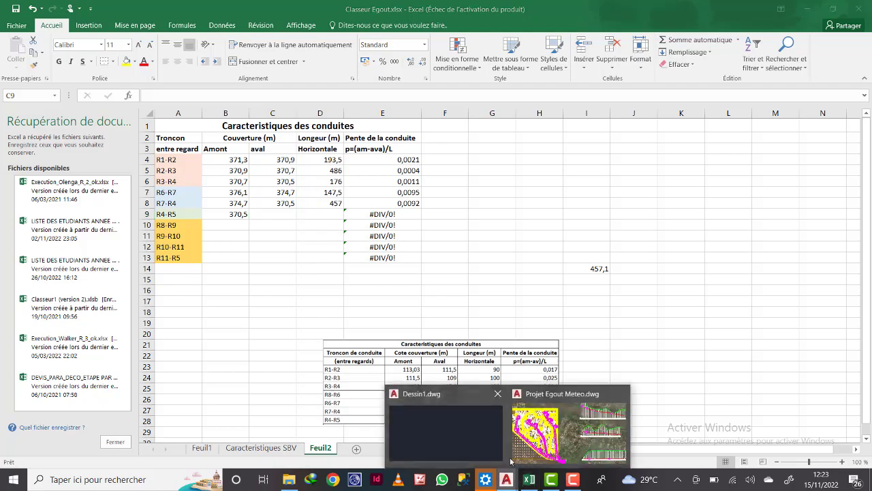
pyautogui.click(505, 396)
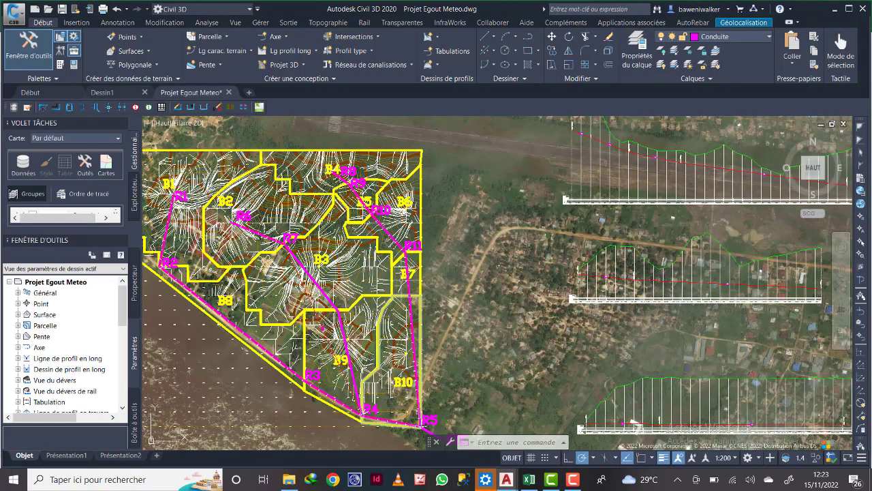
pyautogui.scroll(-4, 440, 295)
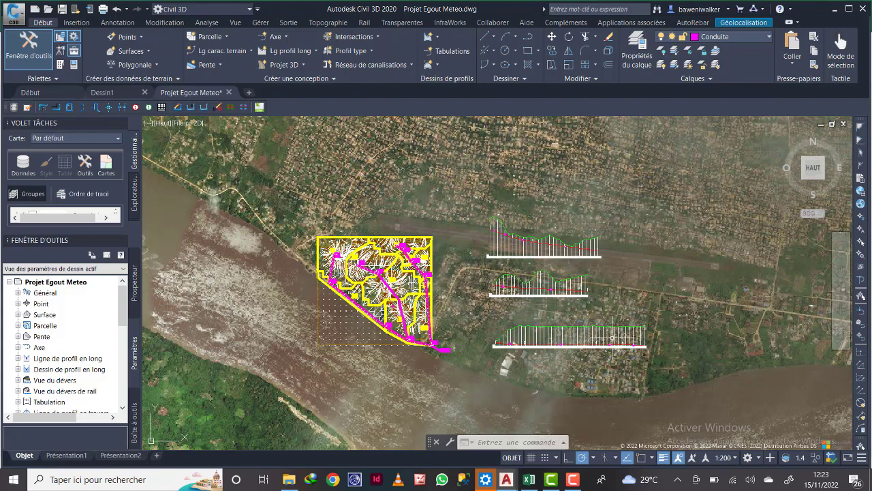
pyautogui.scroll(2, 626, 347)
pyautogui.moveTo(624, 351); pyautogui.dragTo(604, 321, button='middle')
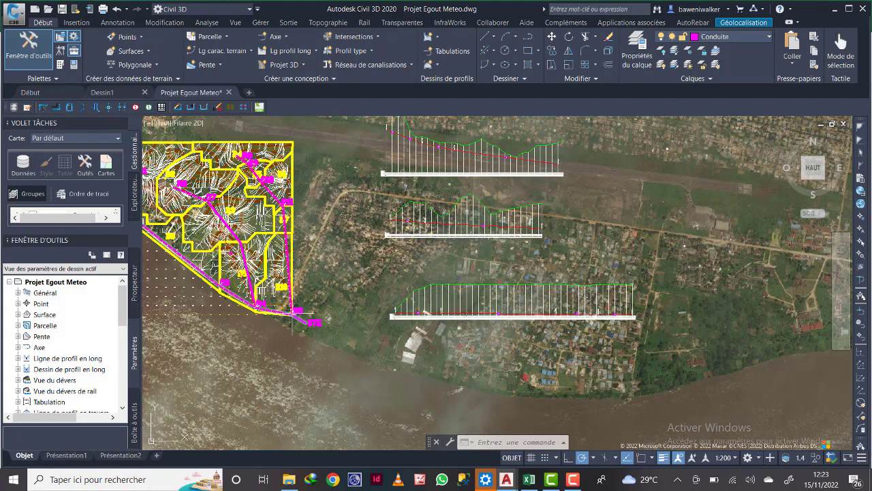
pyautogui.scroll(6, 633, 310)
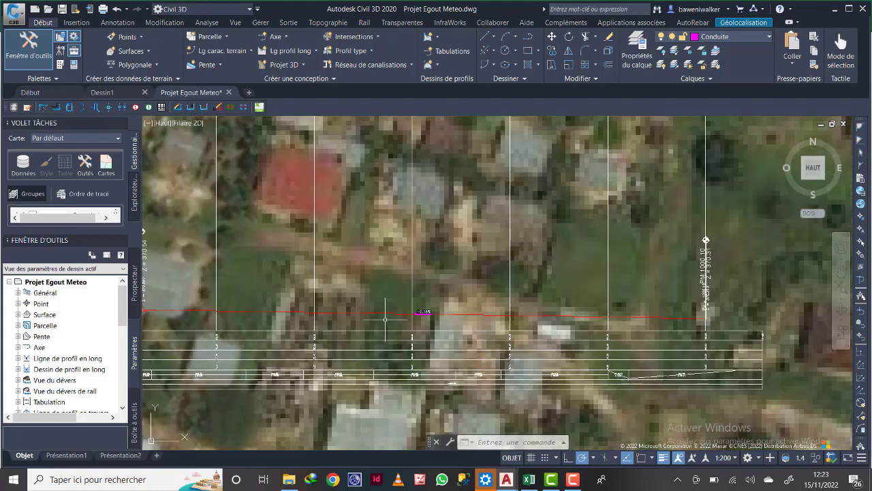
pyautogui.scroll(-2, 422, 315)
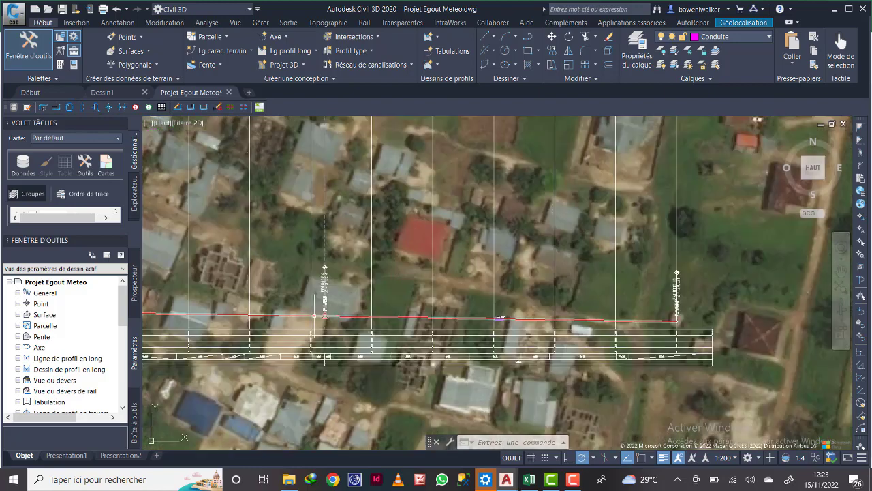
pyautogui.scroll(5, 318, 314)
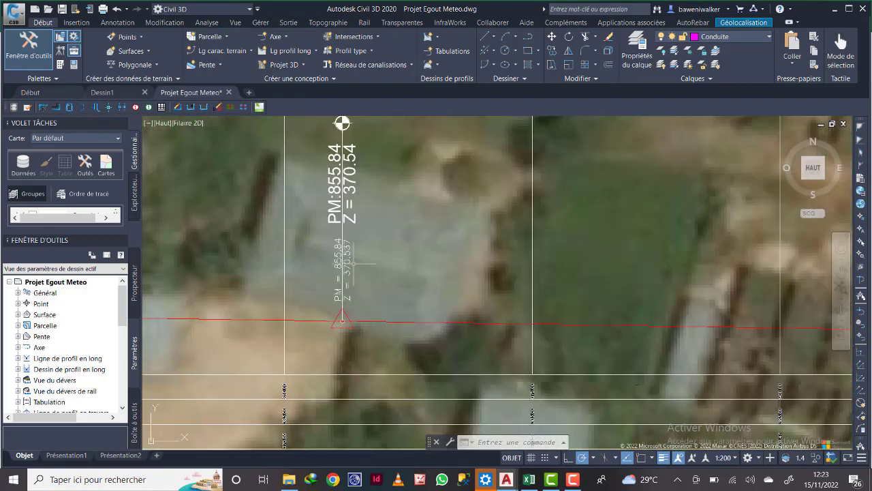
pyautogui.scroll(-5, 354, 263)
pyautogui.scroll(2, 648, 303)
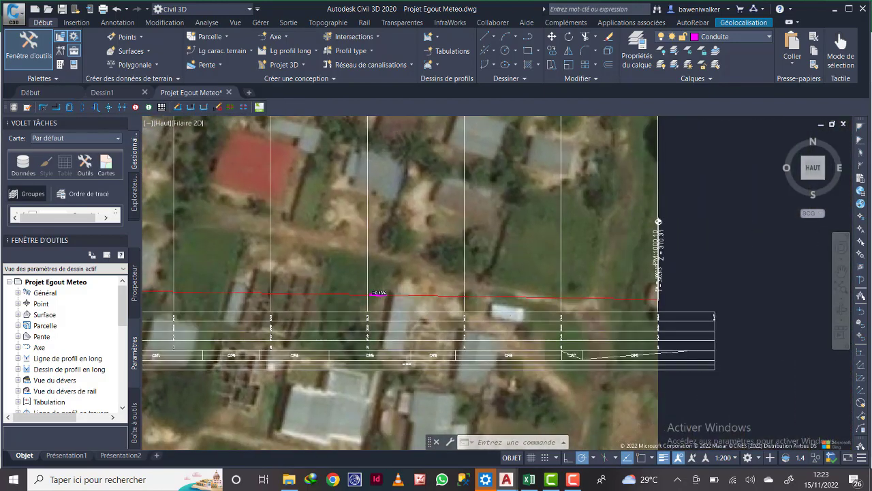
pyautogui.scroll(4, 661, 243)
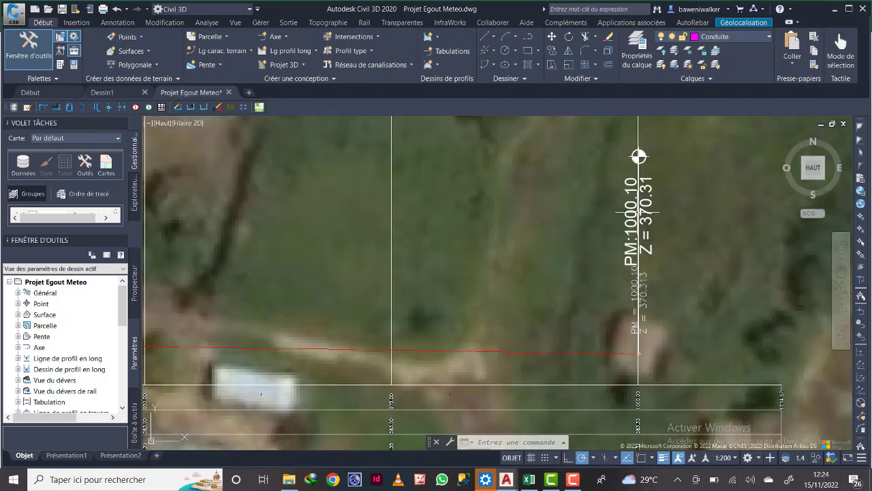
# - Switch to Excel and enter 370,3 as the downstream cover of R4-R5 in cell C9
pyautogui.click(531, 479)
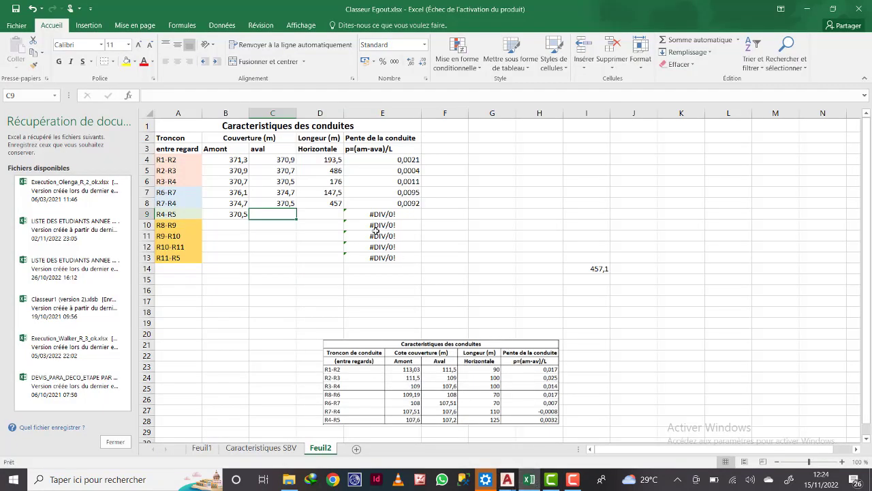
pyautogui.write('370,3')
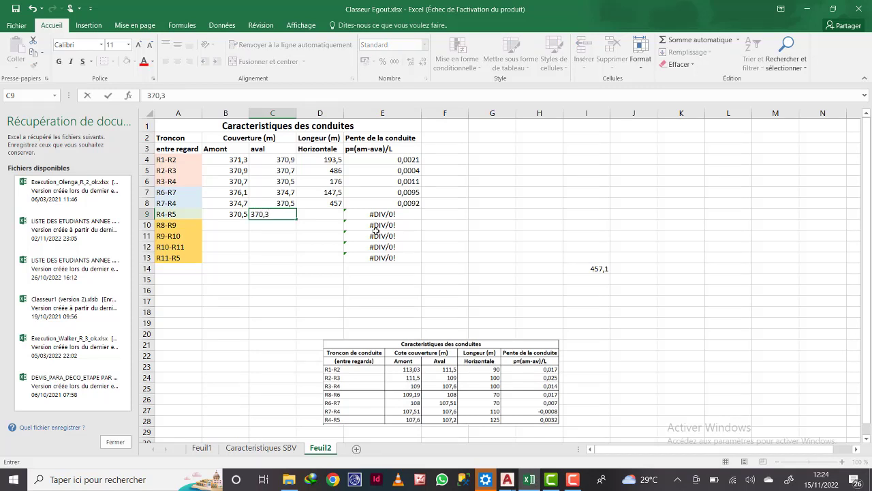
pyautogui.press('Return')
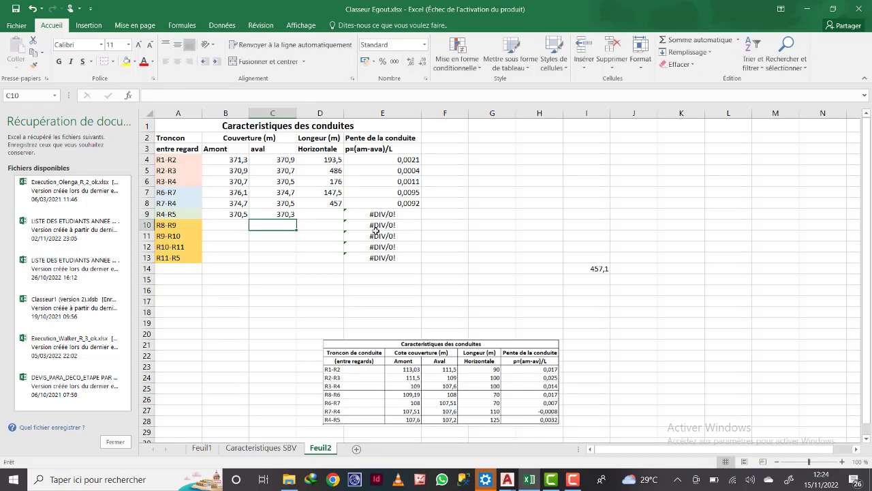
# - Switch to Civil 3D and read the station labels at R4 and R5 on the lowest profile
pyautogui.click(324, 212)
pyautogui.click(529, 479)
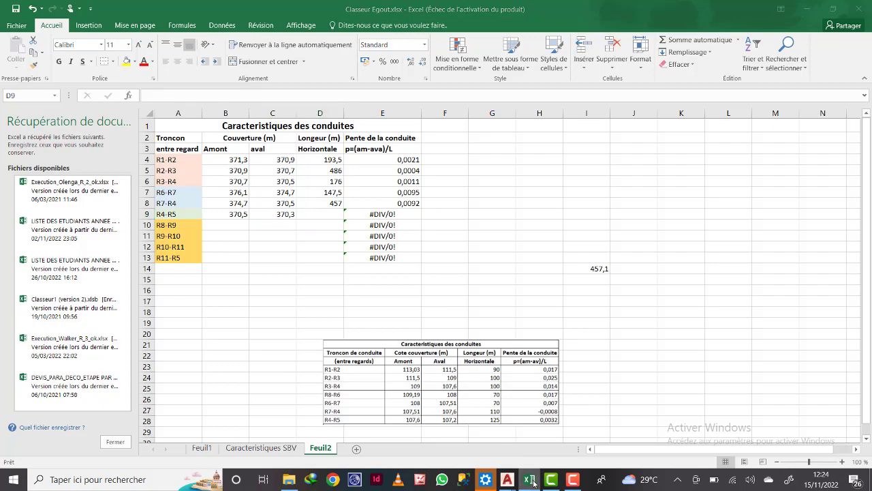
pyautogui.scroll(-3, 559, 317)
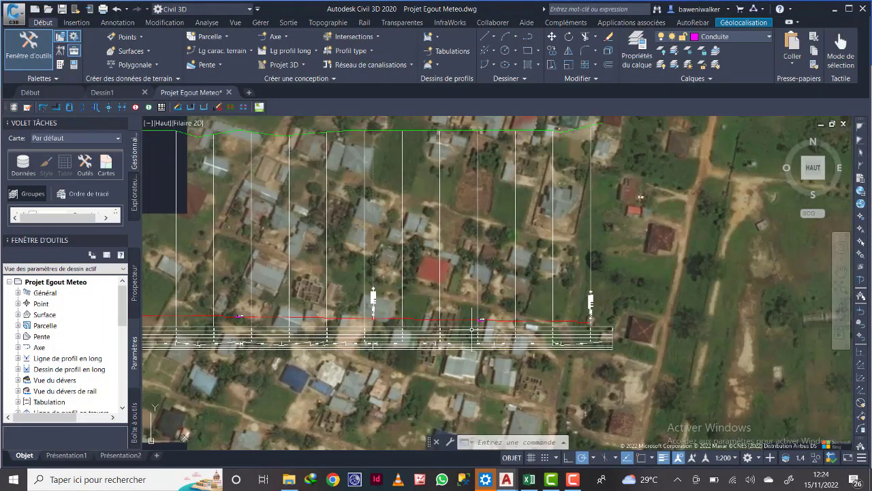
pyautogui.scroll(8, 346, 242)
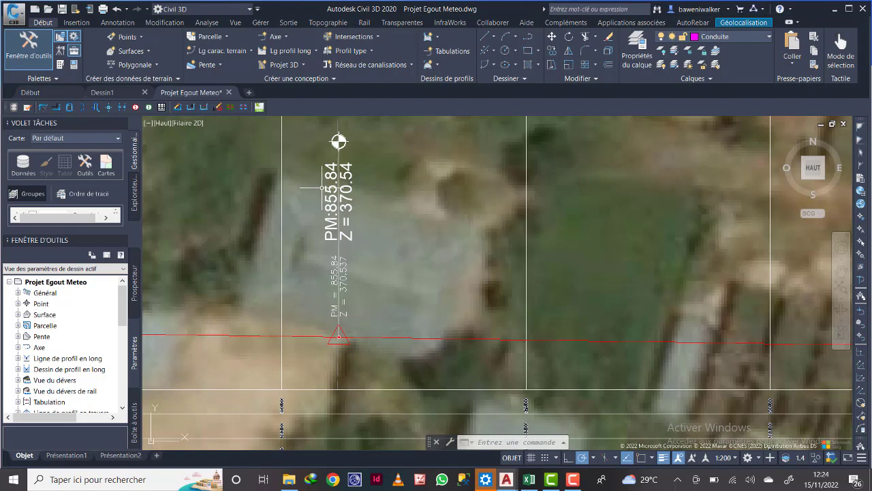
pyautogui.scroll(-6, 448, 225)
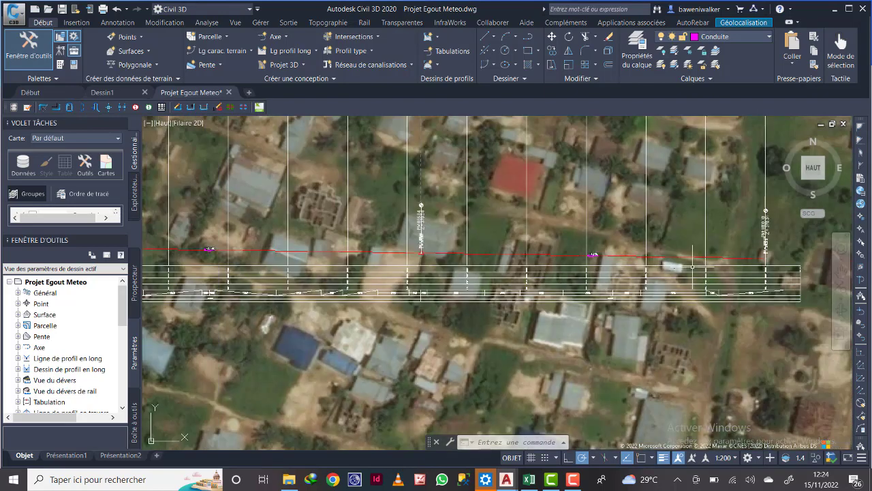
pyautogui.scroll(6, 693, 266)
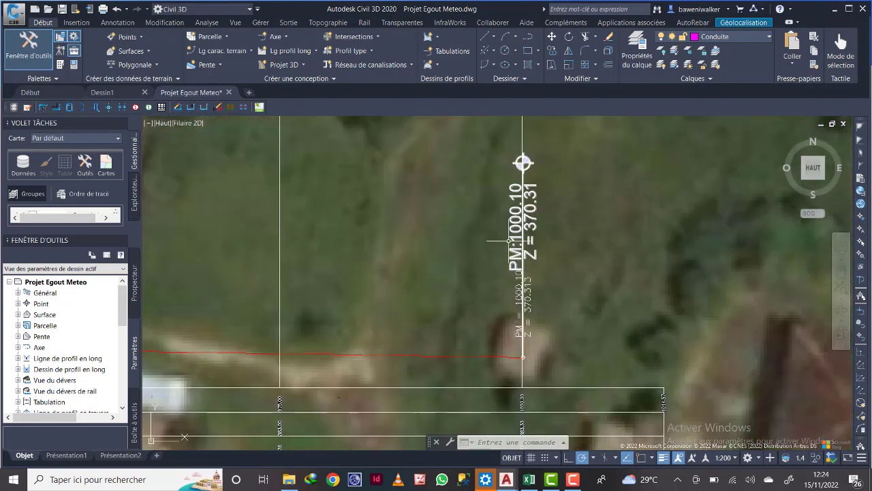
pyautogui.scroll(-5, 556, 255)
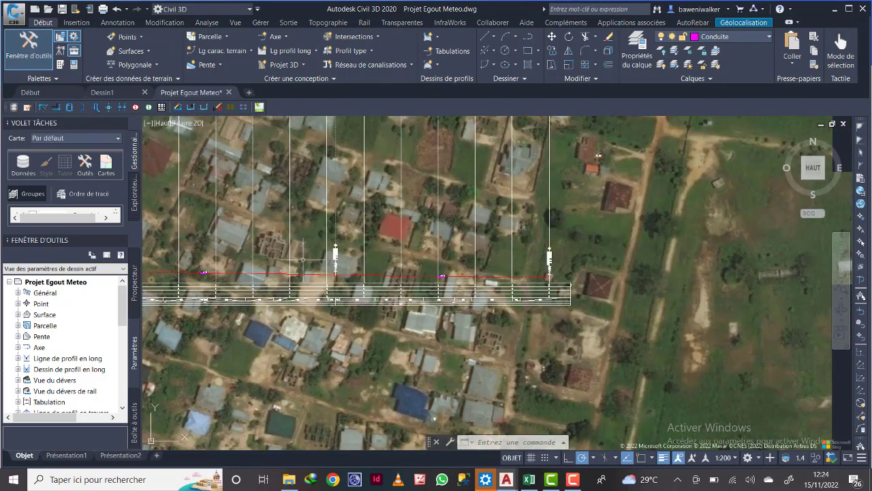
pyautogui.scroll(8, 333, 271)
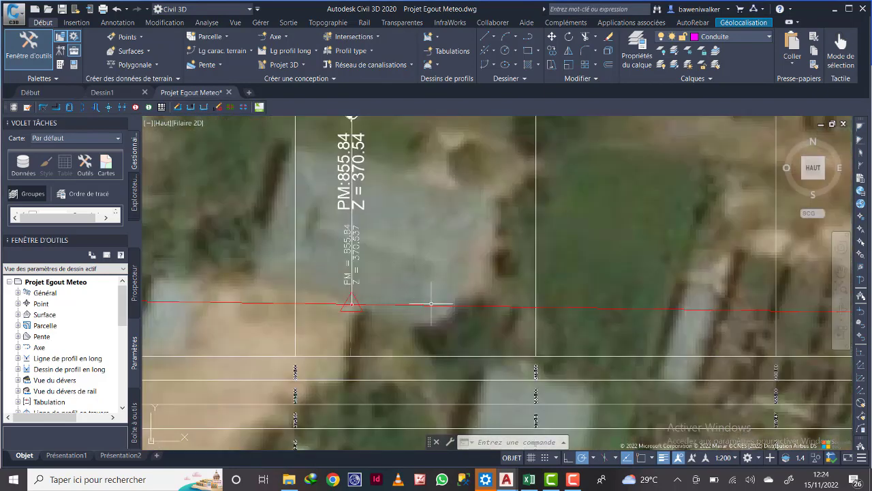
# - Switch to Excel and calculate the R4-R5 station difference in cell I15 with =855,84-1010
pyautogui.click(529, 479)
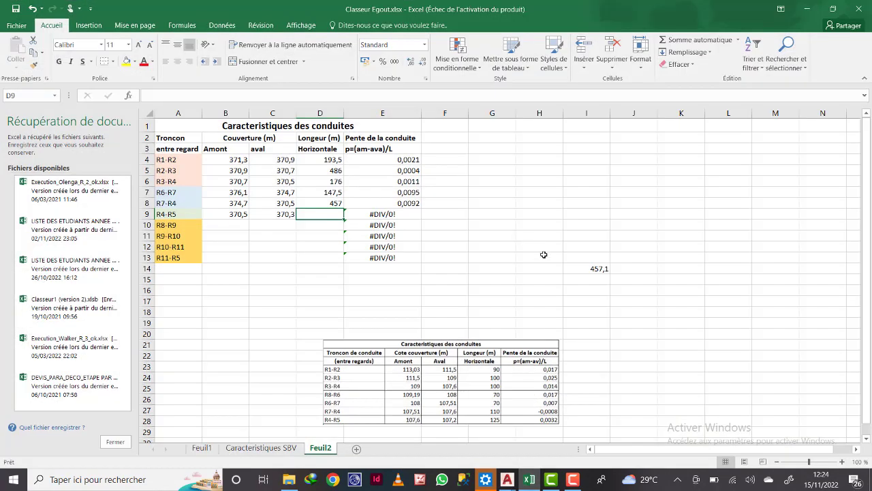
pyautogui.click(589, 278)
pyautogui.write('=855,84-1010')
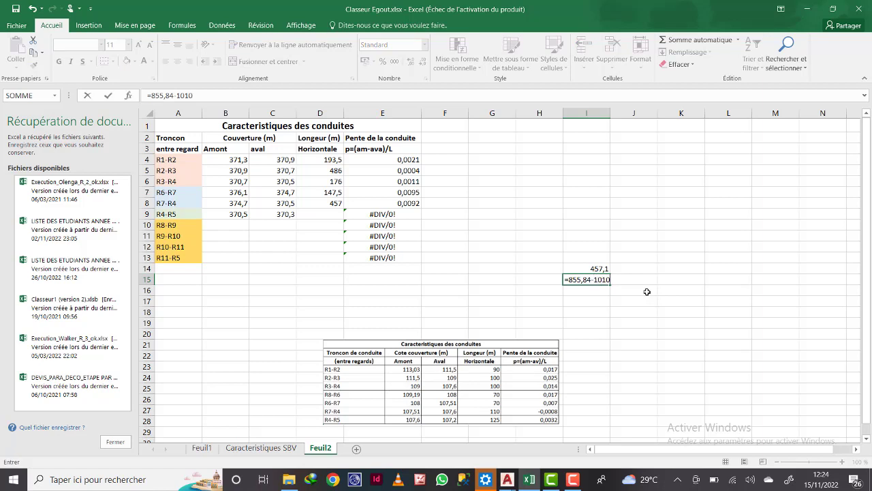
pyautogui.press('Return')
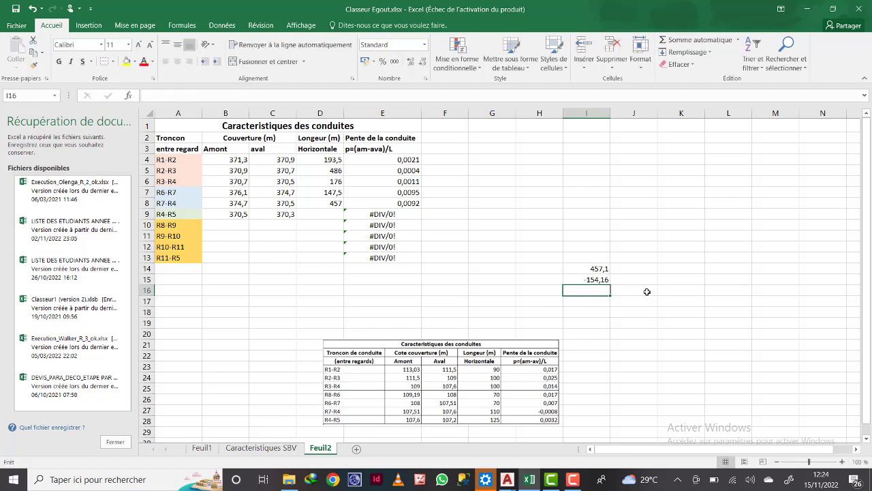
# - Enter 154,2 as the horizontal length of R4-R5 in cell D9
pyautogui.click(321, 213)
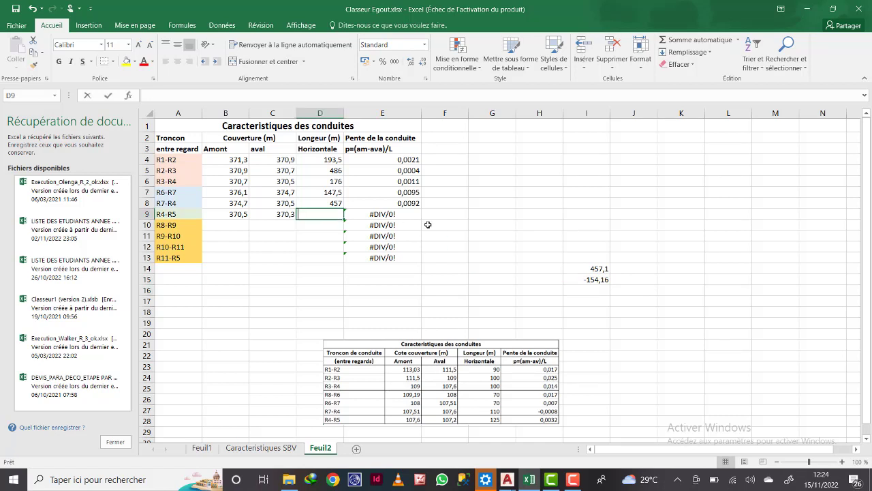
pyautogui.write('154')
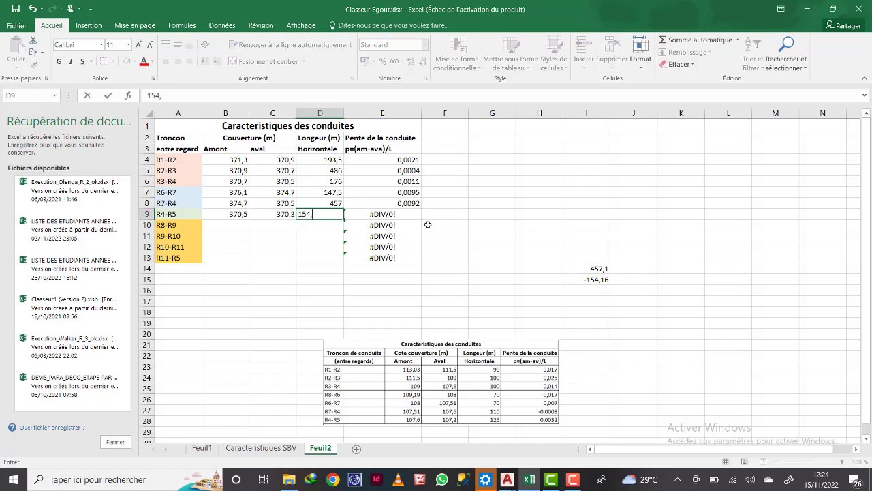
pyautogui.write(',2')
pyautogui.press('Return')
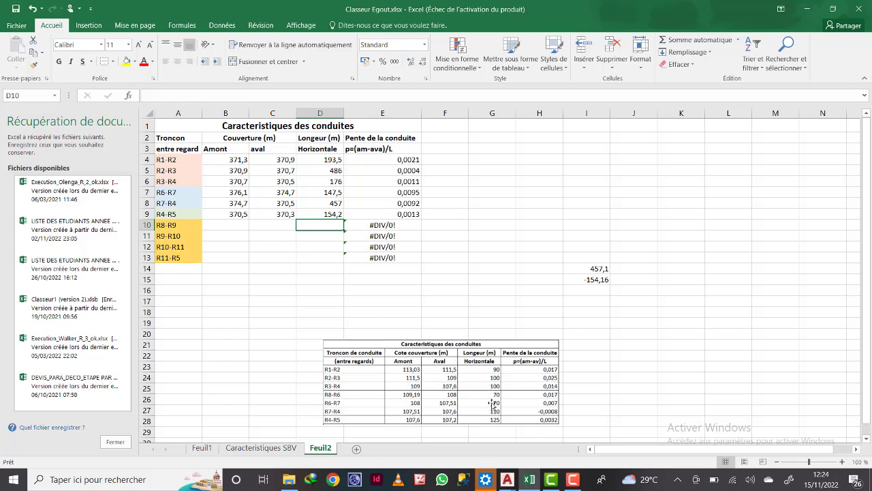
# - Switch to Civil 3D, locate R8 on the network plan, and read its elevation label at the start of the uppermost profile
pyautogui.click(534, 484)
pyautogui.scroll(-8, 481, 332)
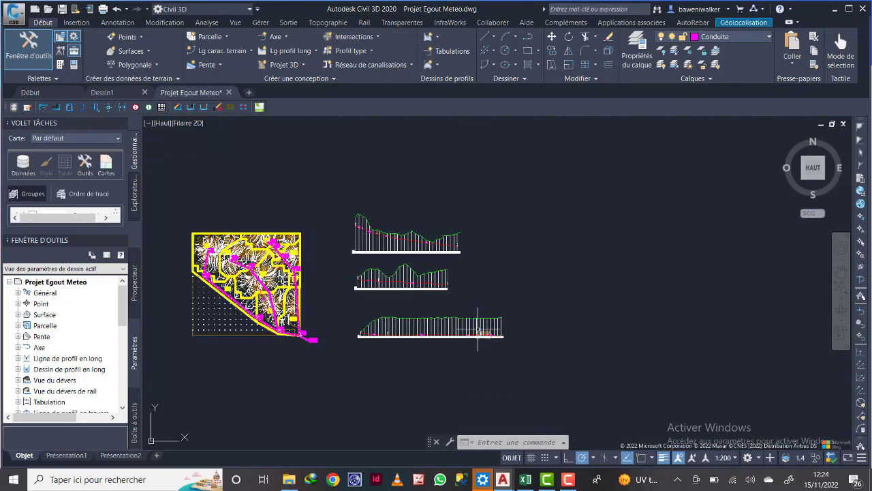
pyautogui.scroll(4, 393, 295)
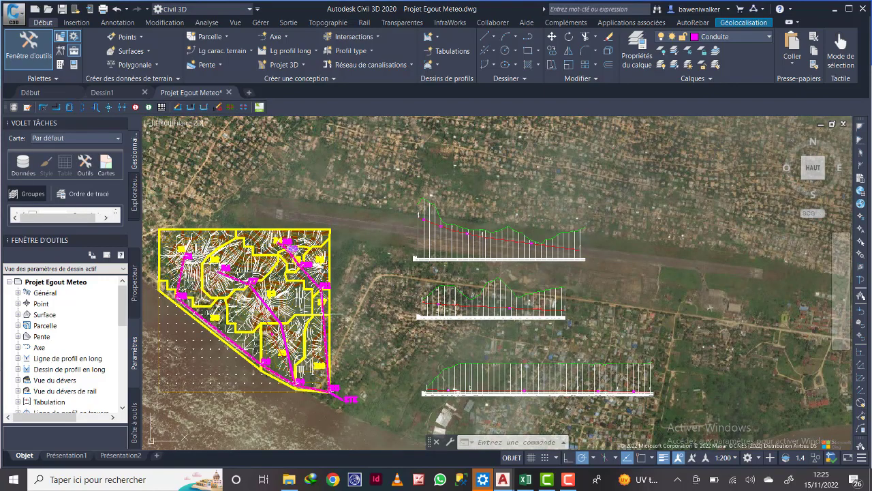
pyautogui.scroll(6, 273, 252)
pyautogui.scroll(-4, 261, 282)
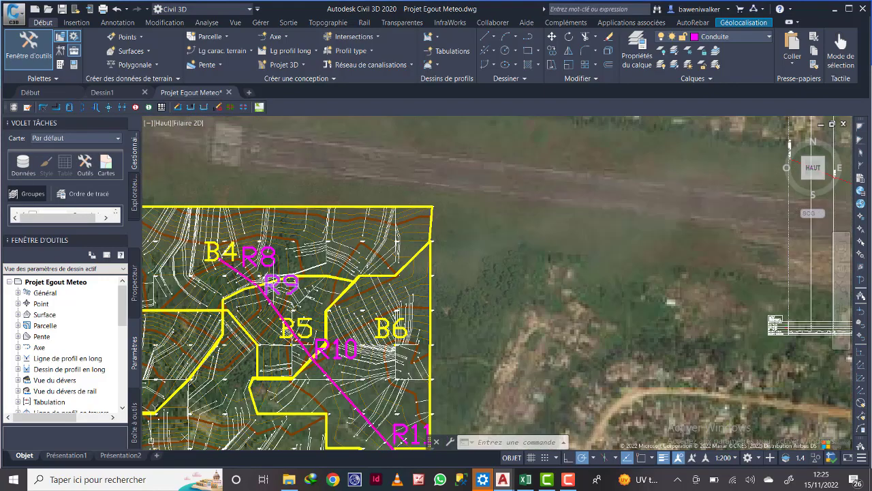
pyautogui.scroll(-4, 286, 266)
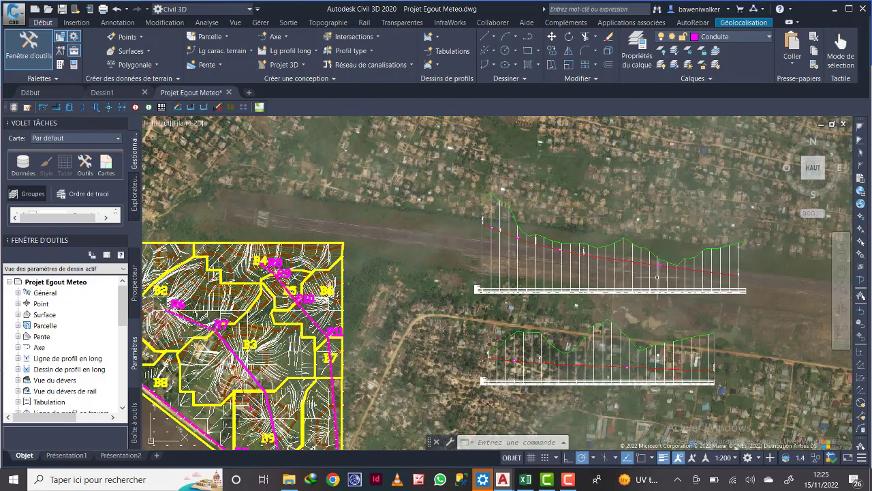
pyautogui.scroll(2, 488, 232)
pyautogui.scroll(6, 488, 231)
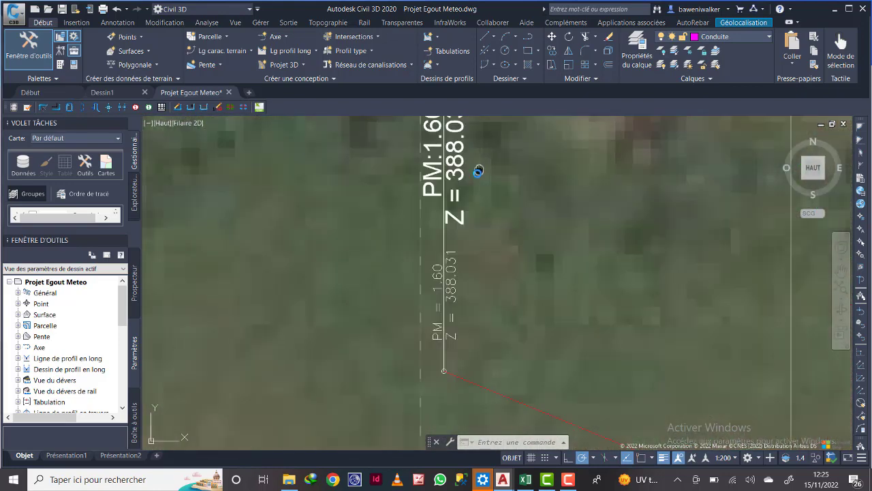
pyautogui.scroll(-2, 478, 171)
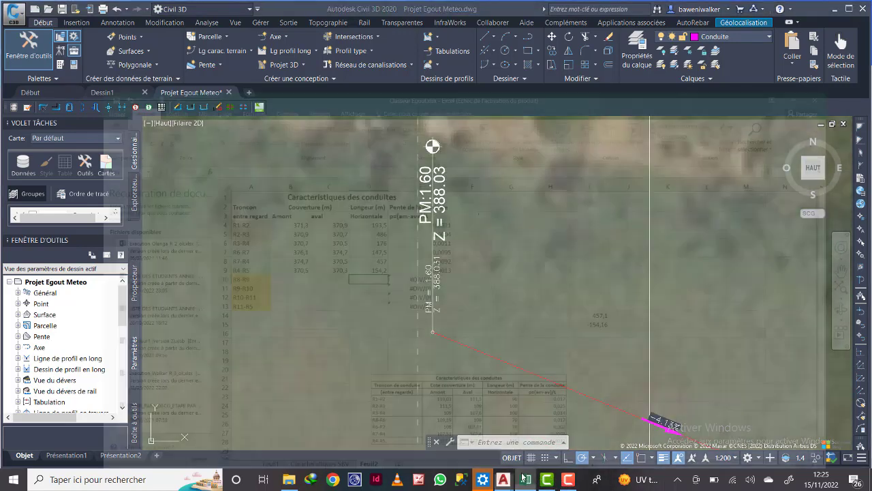
# - Switch to Excel and enter 388,1 as the upstream cover of R8-R9 in cell B10
pyautogui.click(524, 479)
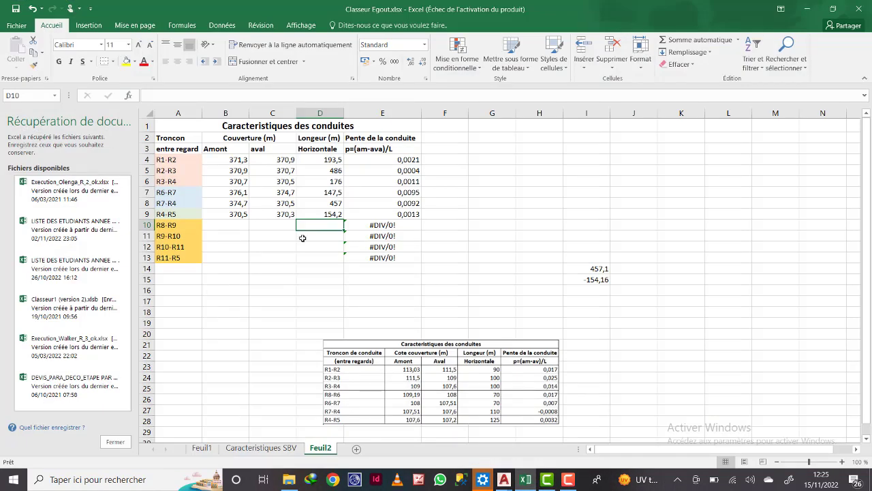
pyautogui.click(229, 225)
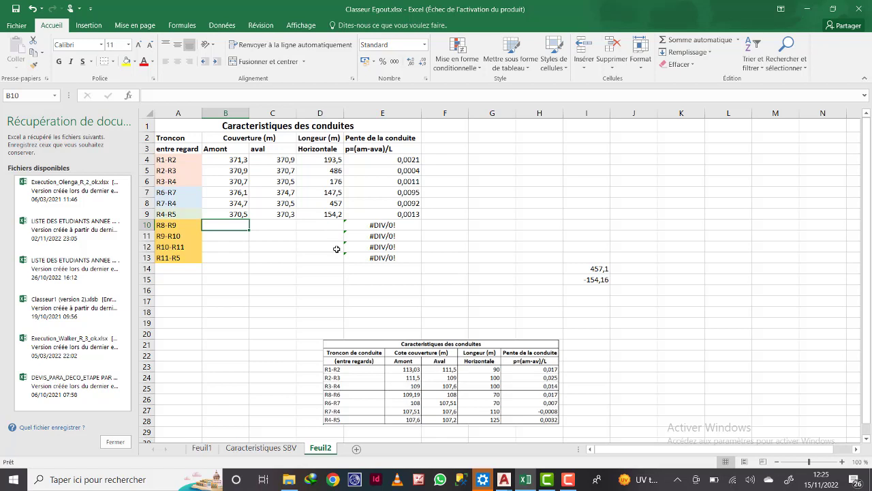
pyautogui.write('388,1')
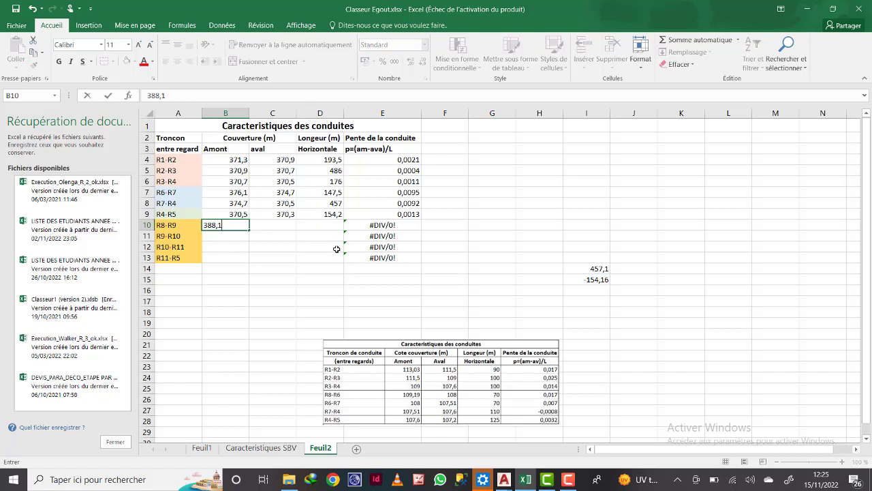
pyautogui.press('Return')
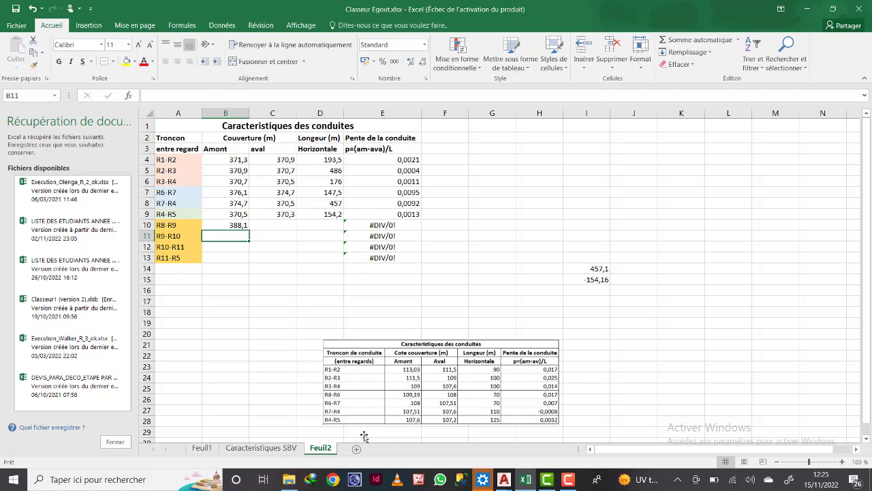
# - Switch to Civil 3D and read the elevation label at R9 on the uppermost profile
pyautogui.click(522, 480)
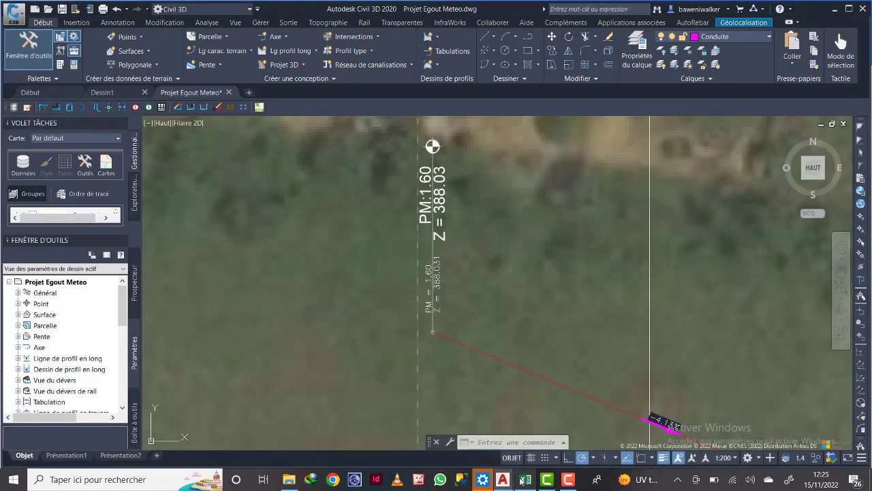
pyautogui.scroll(-4, 455, 283)
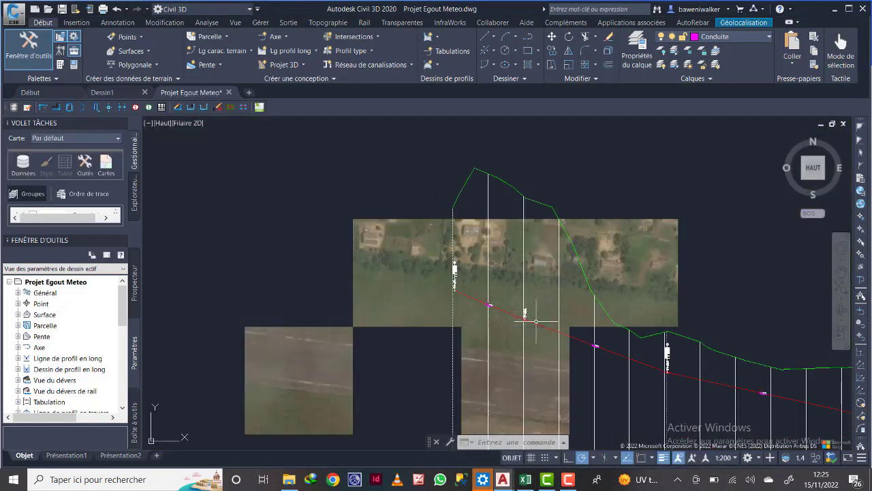
pyautogui.scroll(10, 535, 321)
pyautogui.moveTo(462, 185); pyautogui.dragTo(467, 282, button='middle')
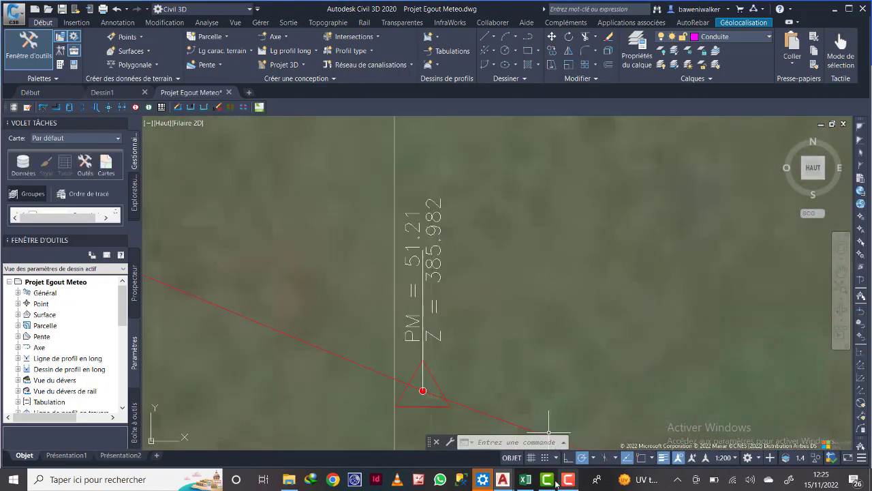
# - Switch to Excel and enter 385,9 as the downstream cover of R8-R9 in cell C10
pyautogui.click(525, 479)
pyautogui.click(290, 229)
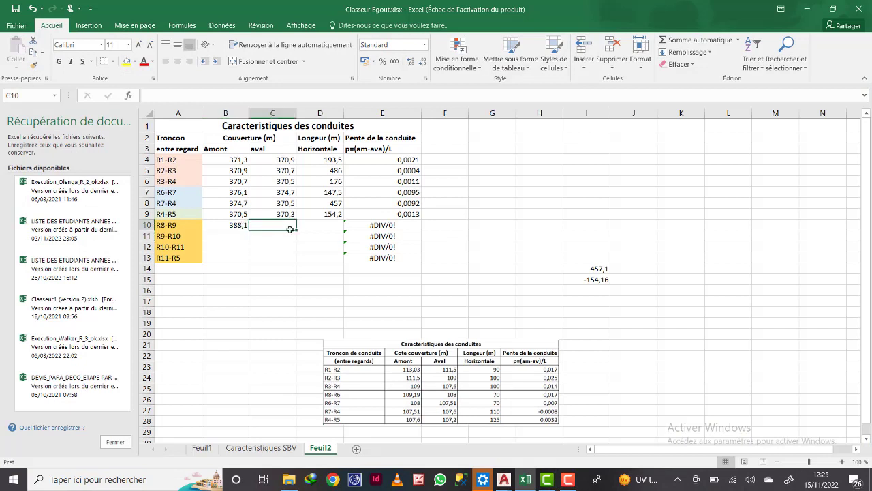
pyautogui.write('38')
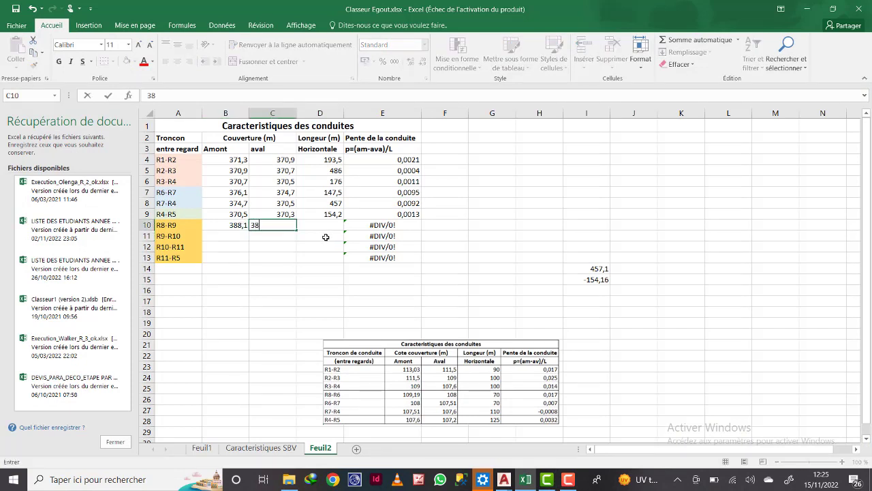
pyautogui.write('5,9')
pyautogui.press('Return')
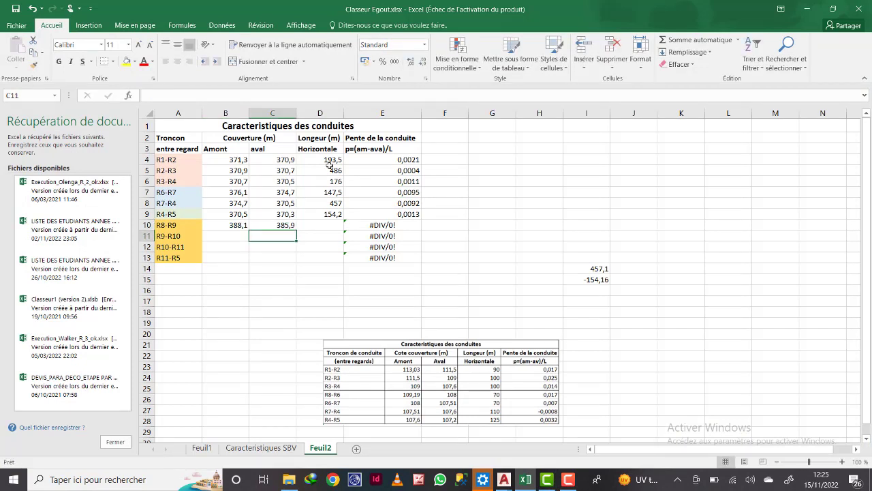
# - Switch to Civil 3D and read the station label at R9 for the length of R8-R9
pyautogui.click(504, 479)
pyautogui.scroll(-4, 447, 300)
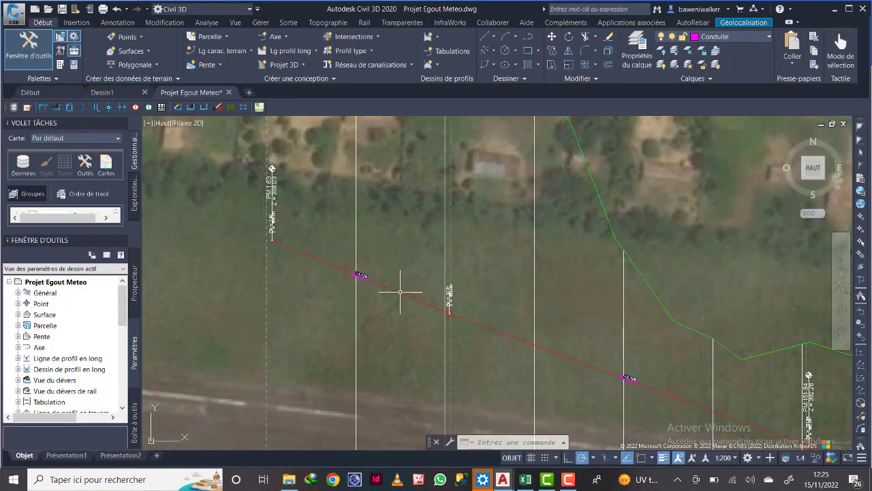
pyautogui.scroll(5, 449, 303)
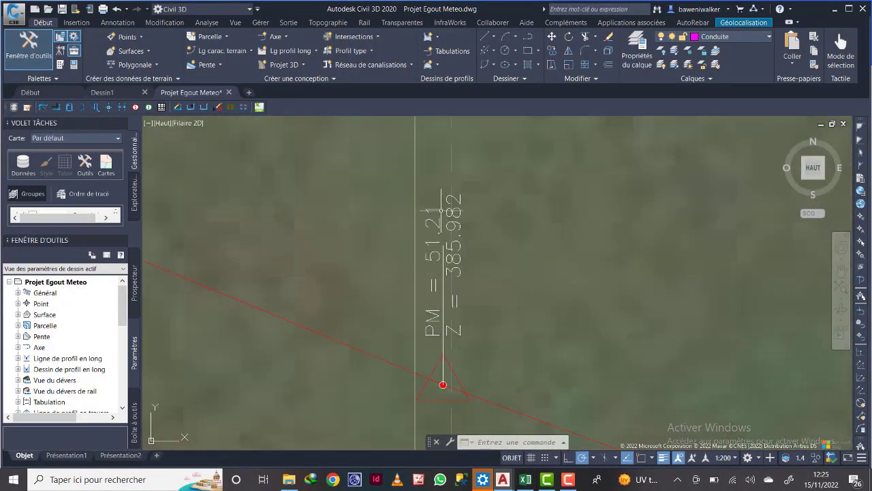
# - Switch to Excel and enter 51,2 as the horizontal length of R8-R9 in cell D10
pyautogui.click(526, 479)
pyautogui.click(335, 227)
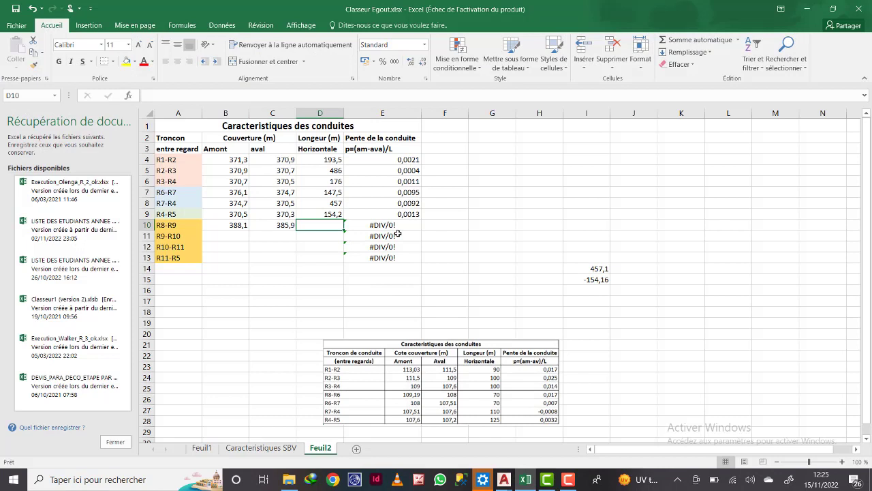
pyautogui.write('51,2')
pyautogui.press('Return')
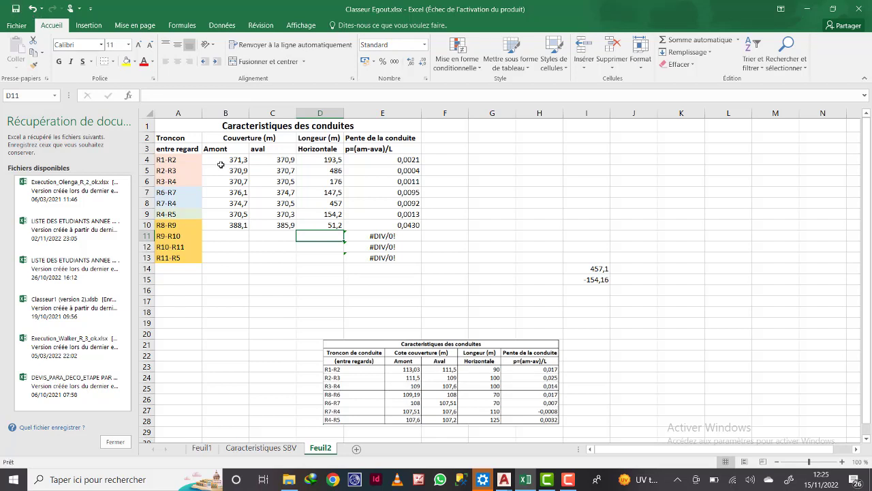
# - Set the upstream cover of R9-R10 in cell B11 equal to R8-R9's downstream cover with =C10
pyautogui.click(232, 236)
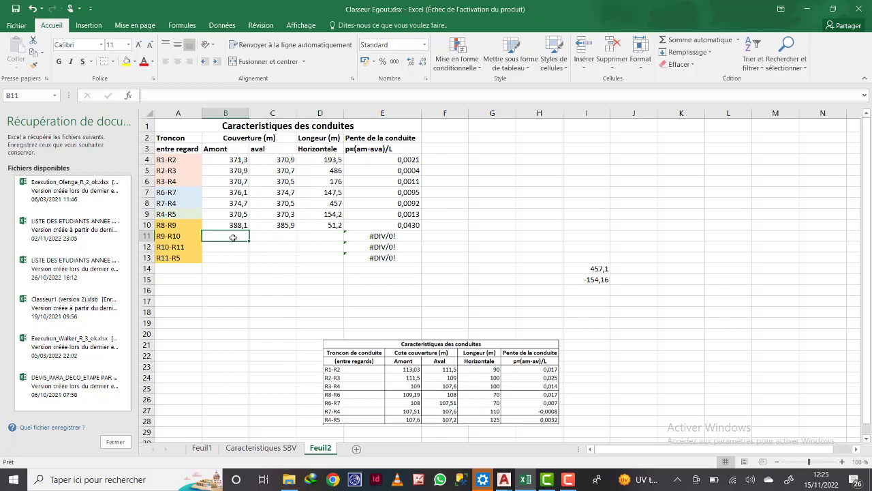
pyautogui.write('=')
pyautogui.click(282, 225)
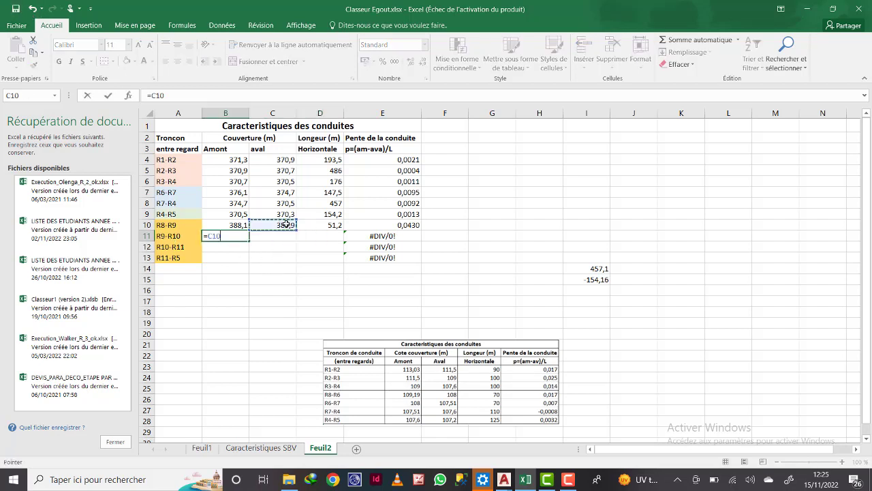
pyautogui.press('Return')
# - Select cell C11, switch to Civil 3D, and read the elevation label at R10 on the uppermost profile
pyautogui.click(292, 237)
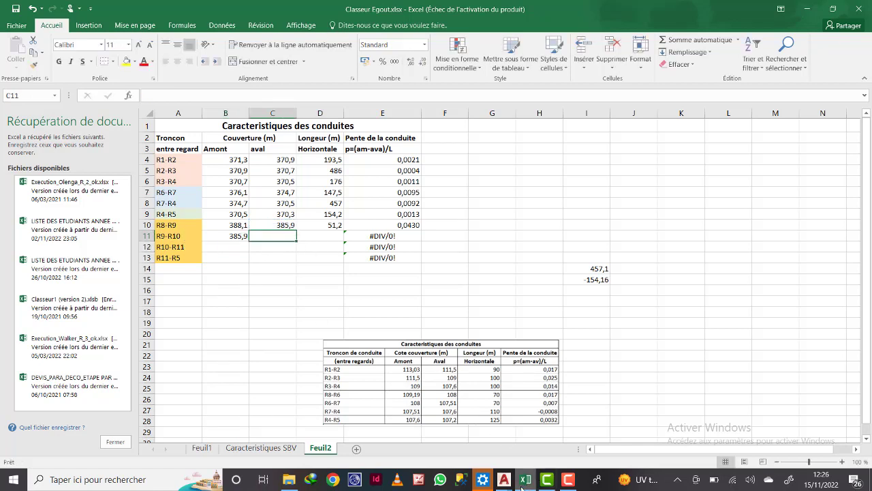
pyautogui.moveTo(504, 485)
pyautogui.click(538, 437)
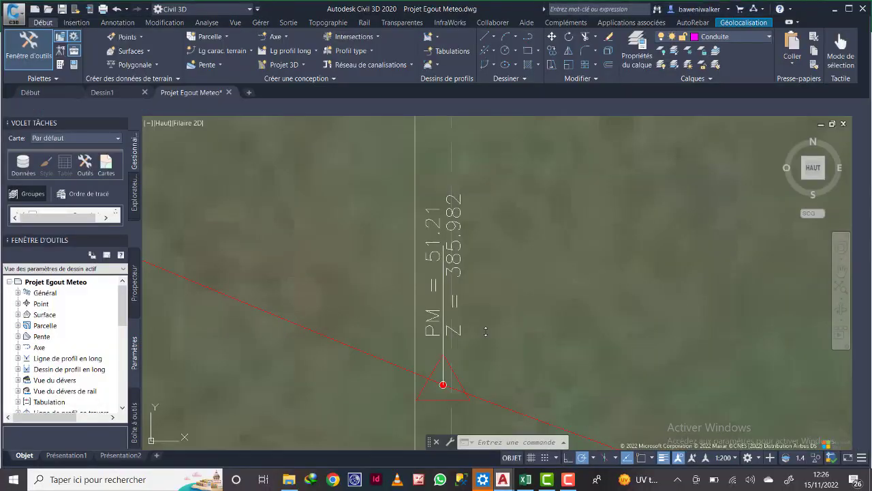
pyautogui.scroll(-5, 489, 293)
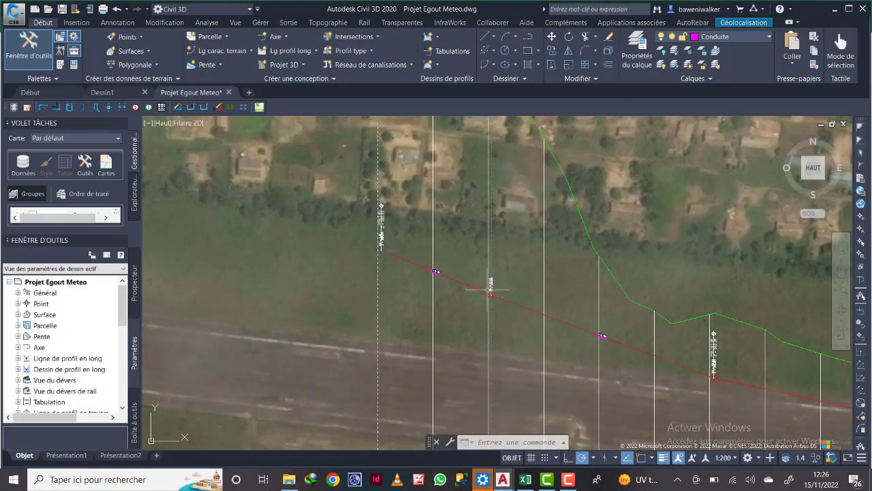
pyautogui.moveTo(687, 366); pyautogui.dragTo(591, 261, button='middle')
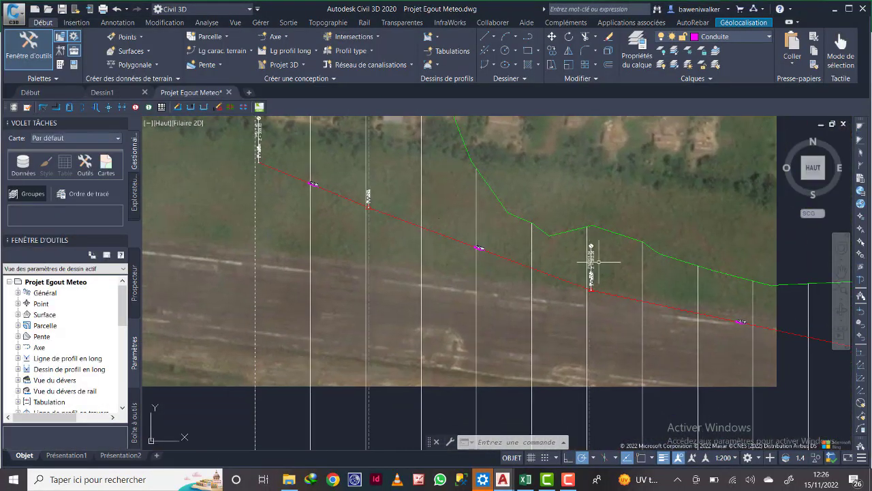
pyautogui.scroll(6, 592, 261)
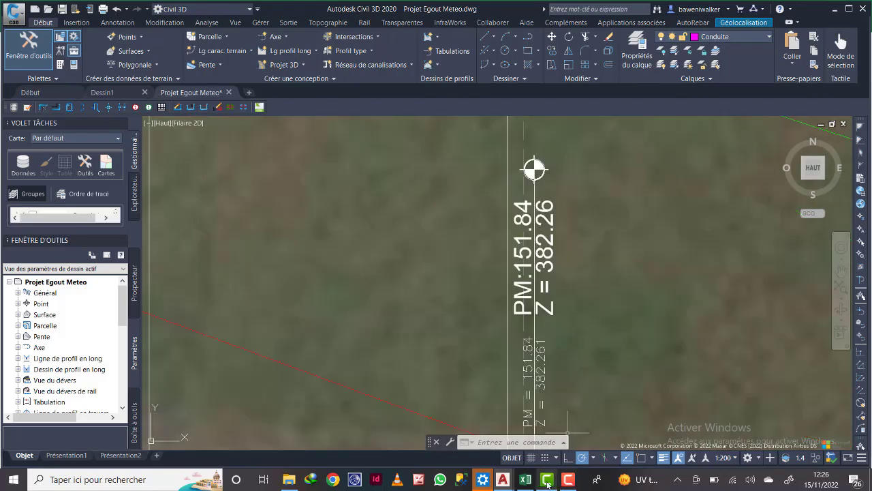
# - Switch to Excel and enter 382,2 as the downstream cover of R9-R10 in cell C11
pyautogui.click(525, 479)
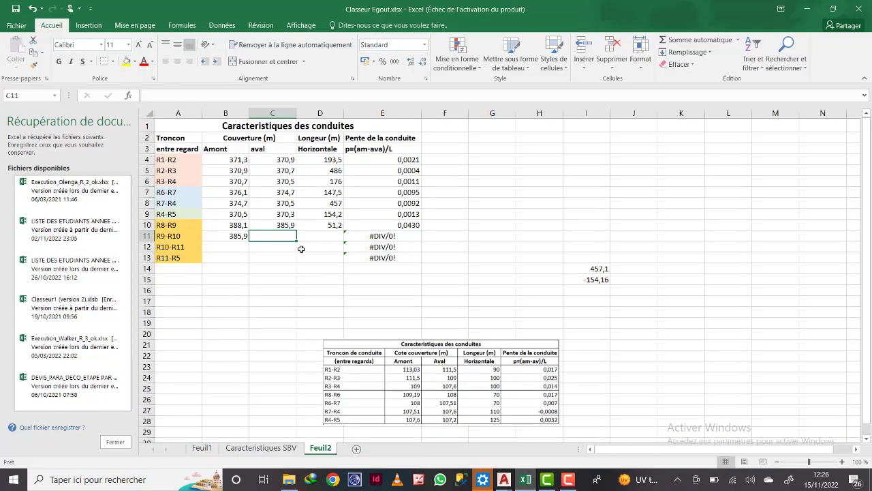
pyautogui.write('38')
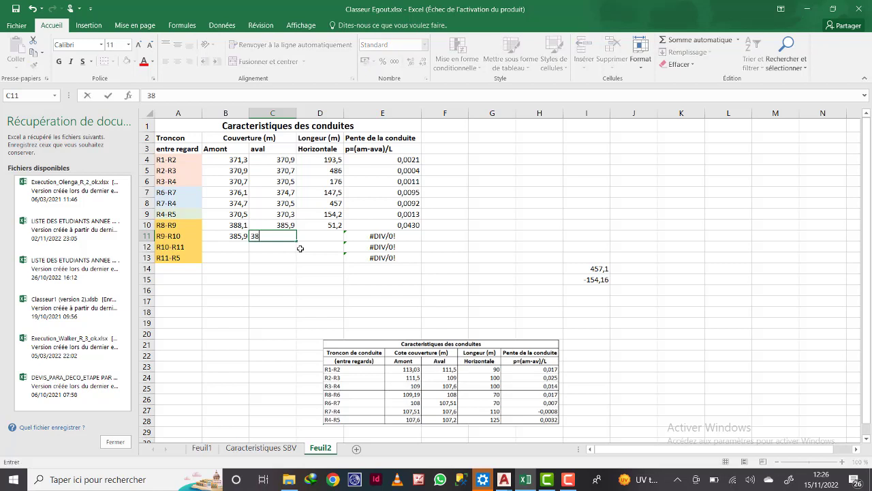
pyautogui.write('2,2')
pyautogui.press('Return')
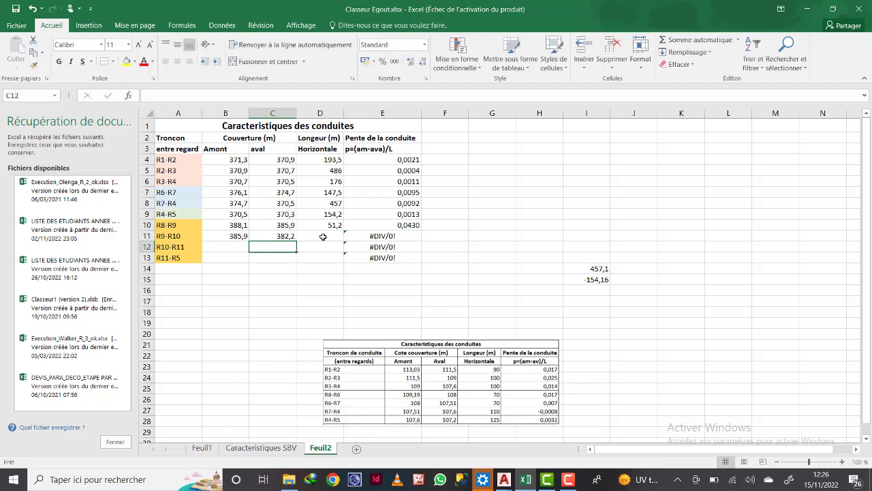
# - Select cell D11, switch to Civil 3D, and read the station labels at R10 and R9 on the uppermost profile
pyautogui.click(323, 236)
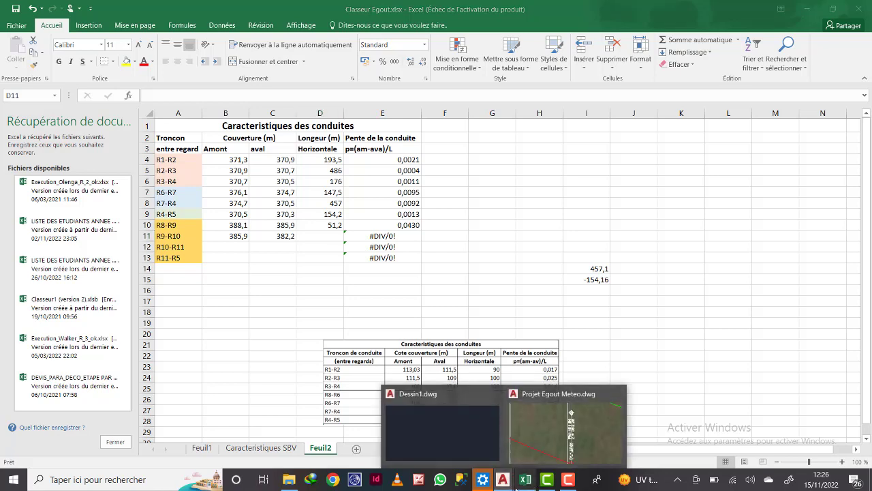
pyautogui.click(524, 483)
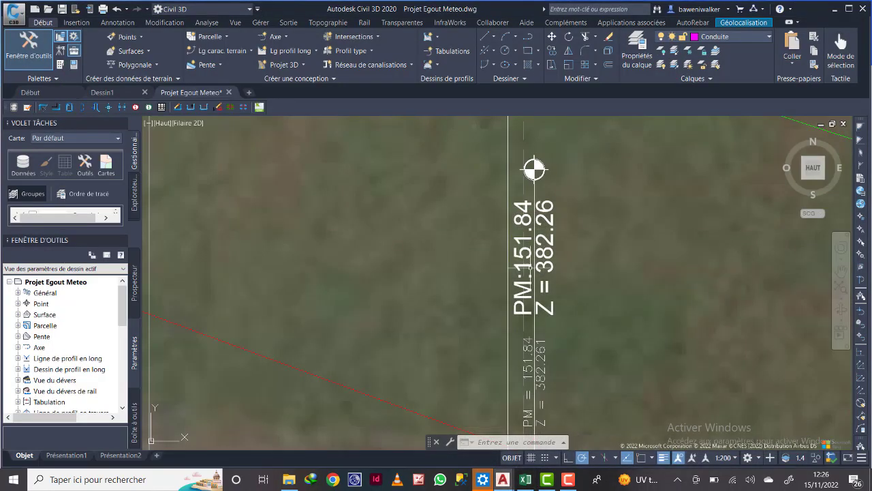
pyautogui.scroll(-2, 545, 266)
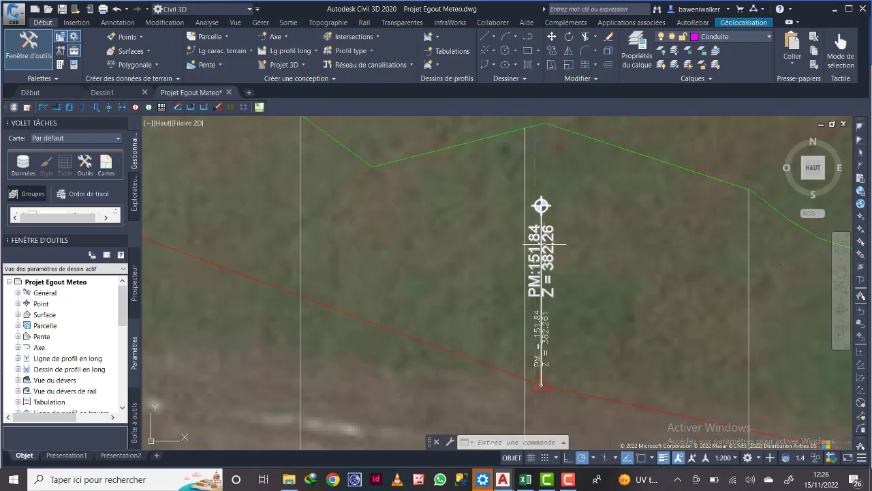
pyautogui.scroll(-5, 545, 244)
pyautogui.scroll(4, 423, 269)
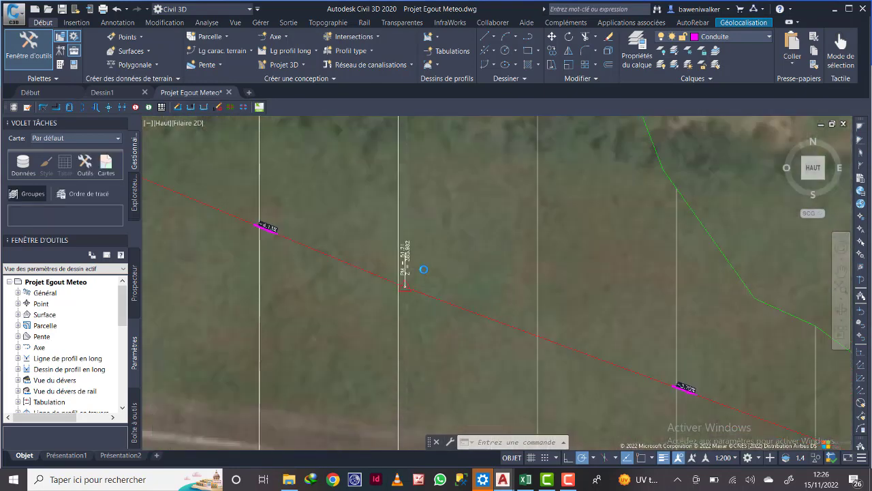
pyautogui.scroll(2, 423, 269)
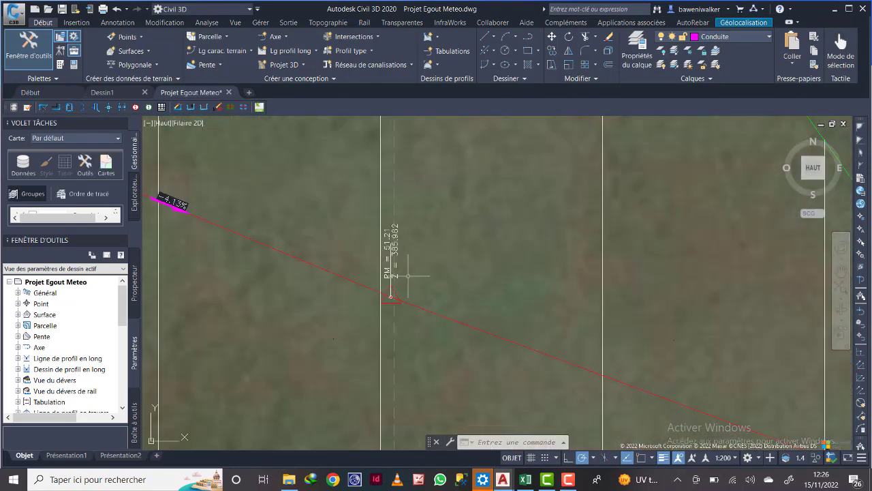
# - Compare the R9 and R10 stations on the profile, switch to Excel, and enter 100 as R9-R10's horizontal length in cell D11
pyautogui.scroll(-4, 516, 318)
pyautogui.scroll(2, 681, 342)
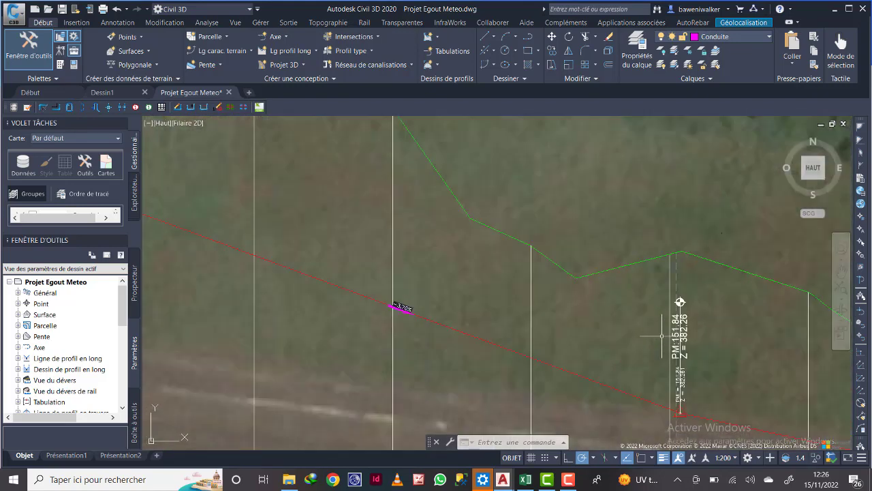
pyautogui.scroll(-2, 674, 338)
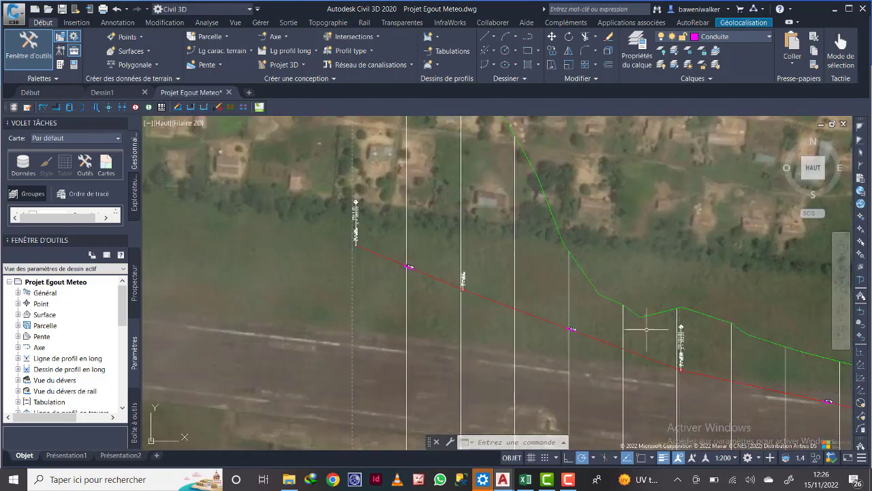
pyautogui.scroll(2, 469, 272)
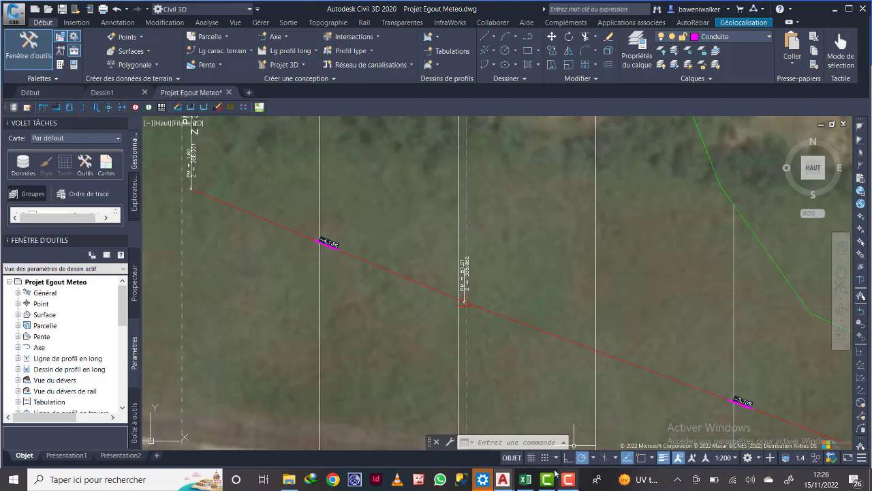
pyautogui.click(526, 480)
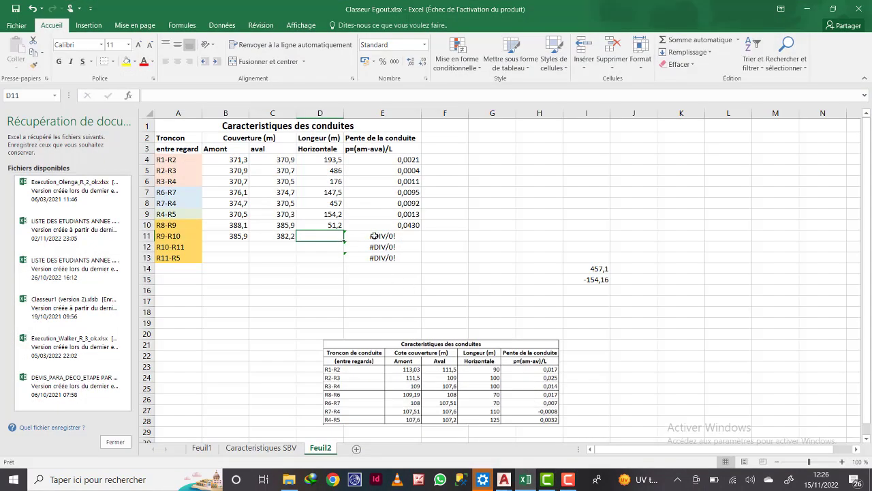
pyautogui.write('100')
pyautogui.press('Return')
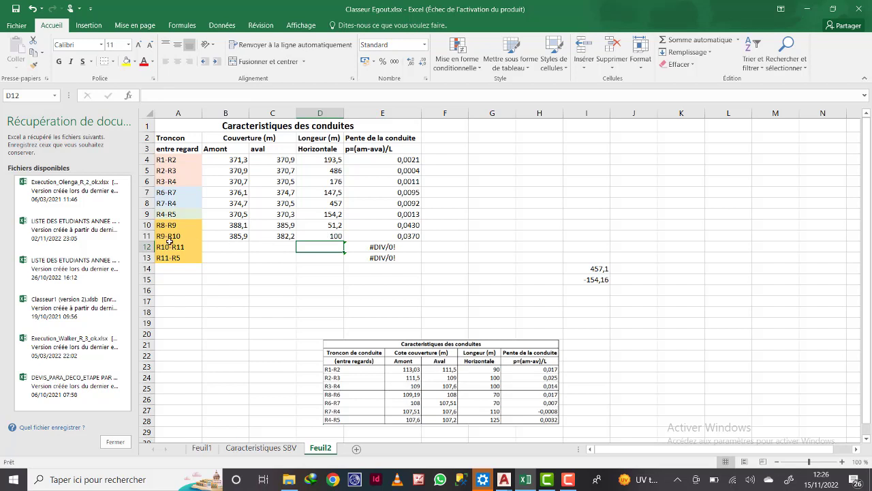
# - Set the upstream cover of R10-R11 in cell B12 equal to R9-R10's downstream cover with =C11
pyautogui.click(213, 245)
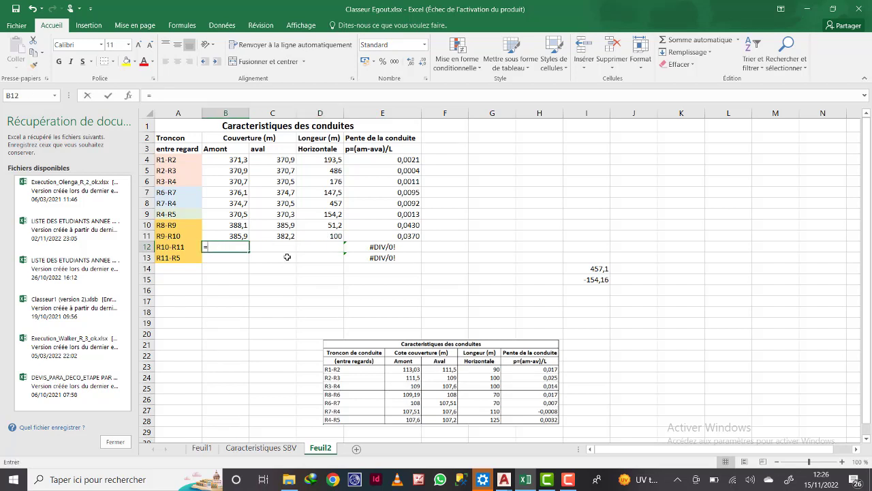
pyautogui.write('=')
pyautogui.click(292, 236)
pyautogui.press('Return')
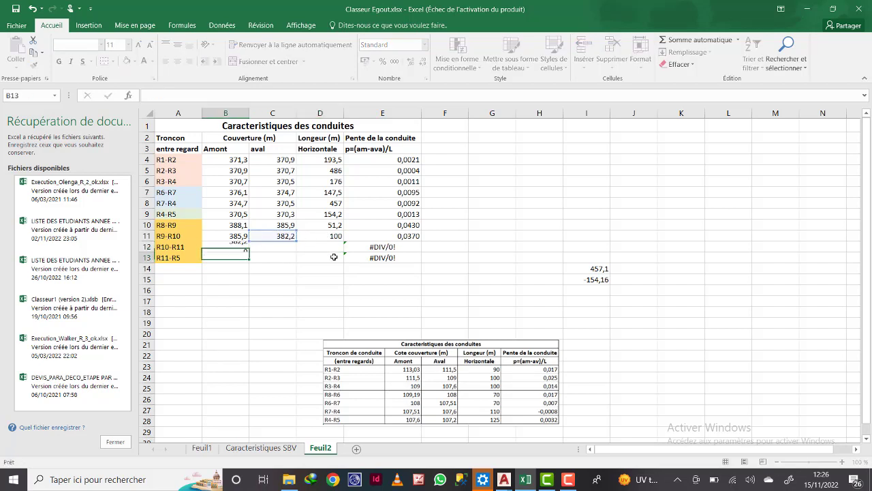
# - Select cell C12, switch to Civil 3D, and read the elevation label at R11 on the profile
pyautogui.click(289, 248)
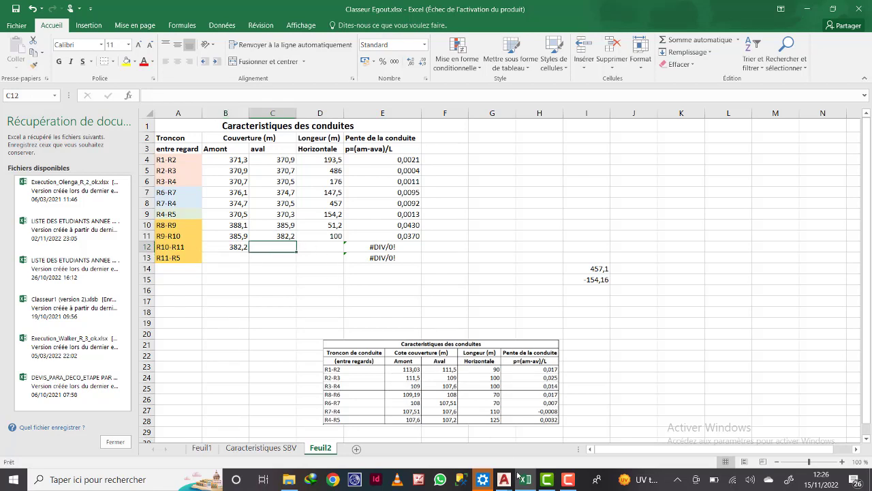
pyautogui.moveTo(518, 475)
pyautogui.click(547, 419)
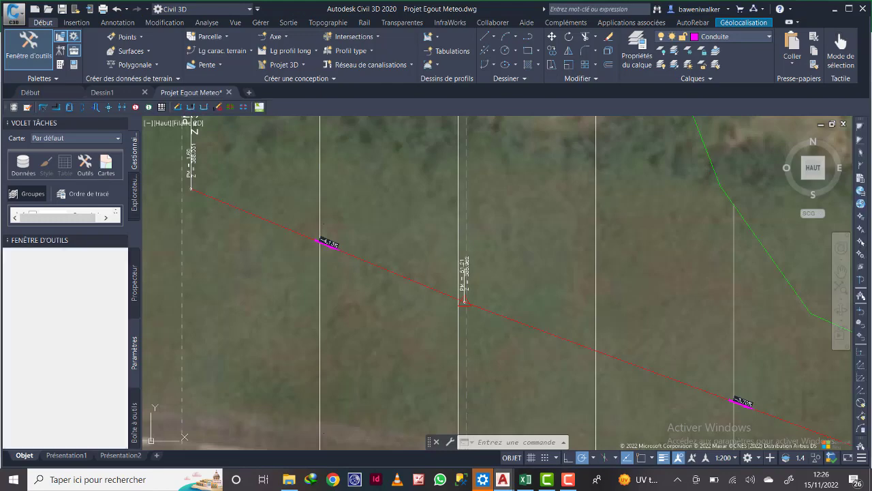
pyautogui.scroll(-6, 488, 284)
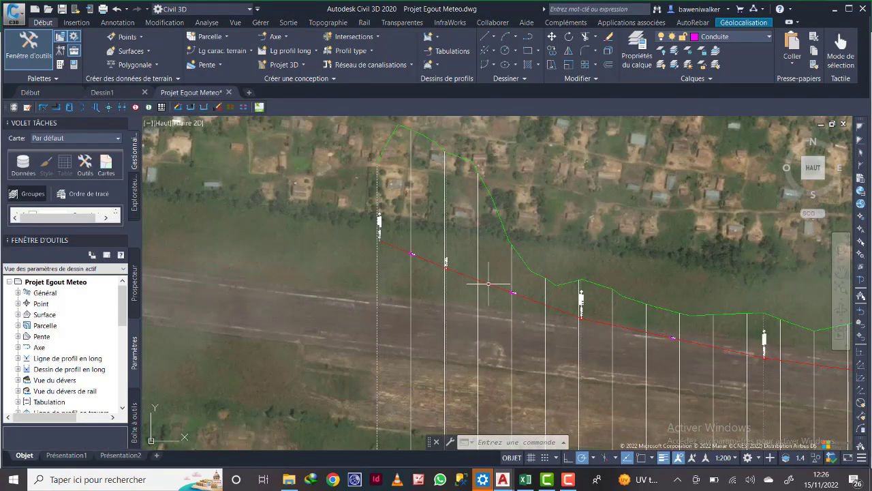
pyautogui.scroll(3, 489, 283)
pyautogui.scroll(3, 642, 335)
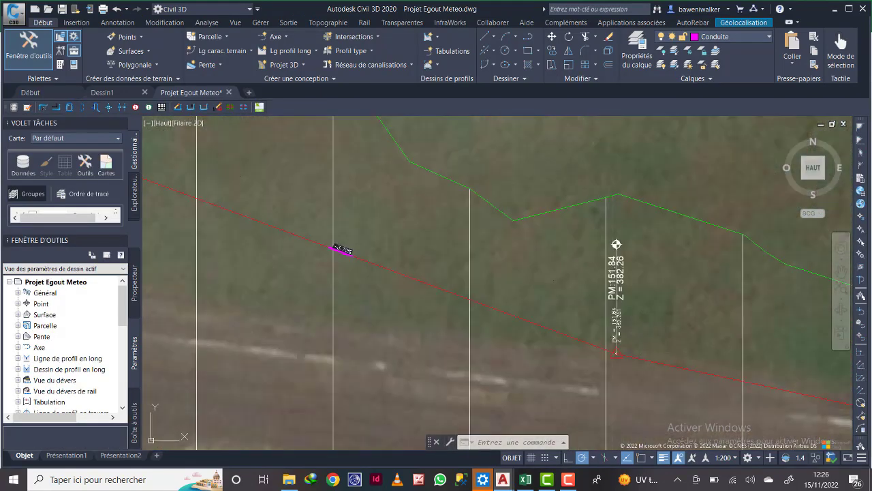
pyautogui.moveTo(681, 336); pyautogui.dragTo(434, 280, button='middle')
pyautogui.scroll(-3, 409, 261)
pyautogui.moveTo(688, 329)
pyautogui.mouseDown(button='middle')
pyautogui.moveTo(469, 277)
pyautogui.moveTo(279, 208)
pyautogui.mouseUp(button='middle')
pyautogui.scroll(4, 288, 208)
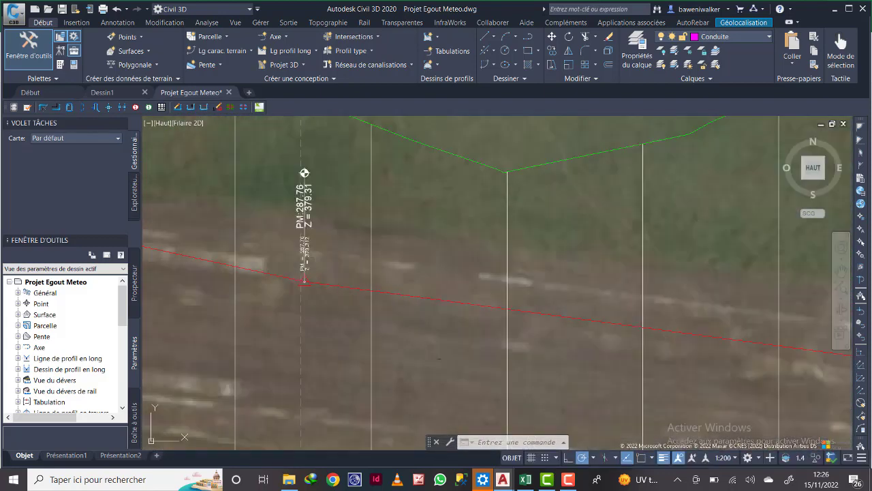
pyautogui.scroll(2, 304, 224)
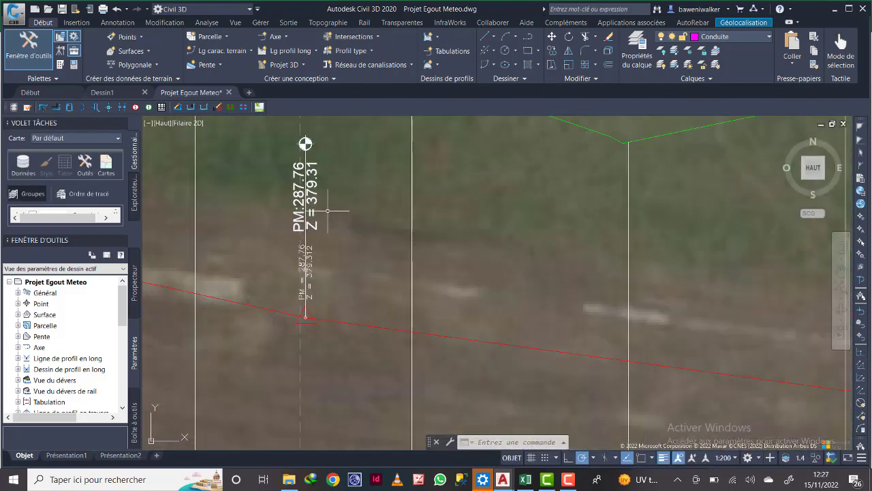
# - Switch to Excel and enter 379,3 as the downstream cover of R10-R11 in cell C12
pyautogui.click(532, 480)
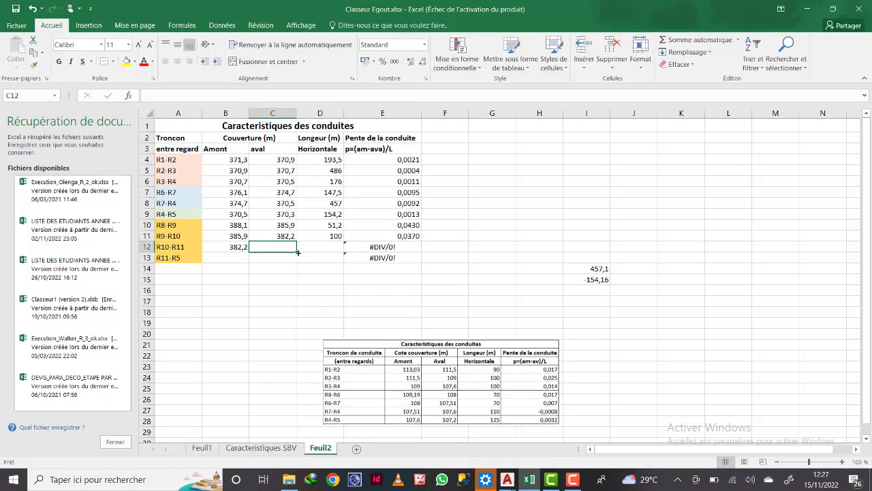
pyautogui.write('379')
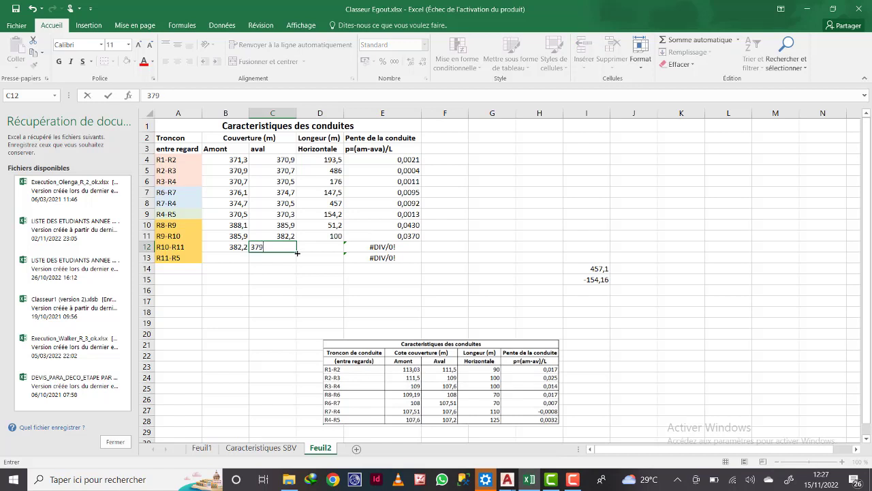
pyautogui.write(',3')
pyautogui.press('Return')
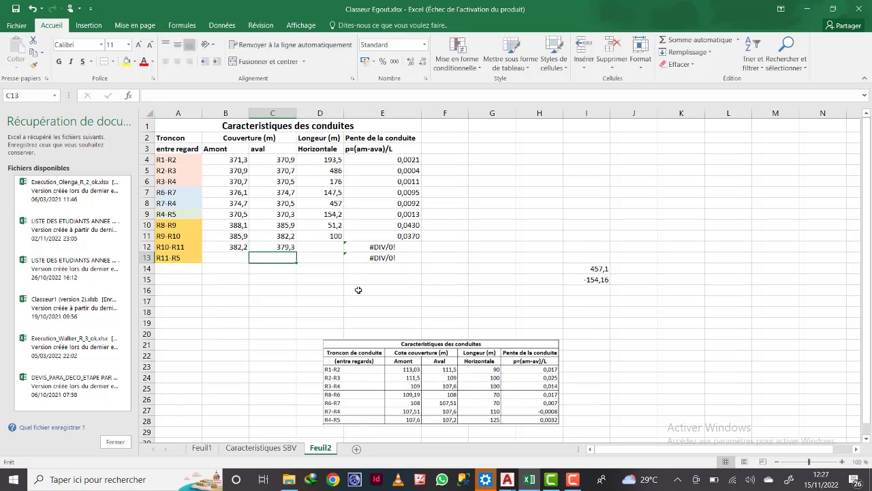
# - Switch to Civil 3D and read the station labels at R10 and R11 on the profile
pyautogui.click(513, 480)
pyautogui.scroll(-3, 319, 231)
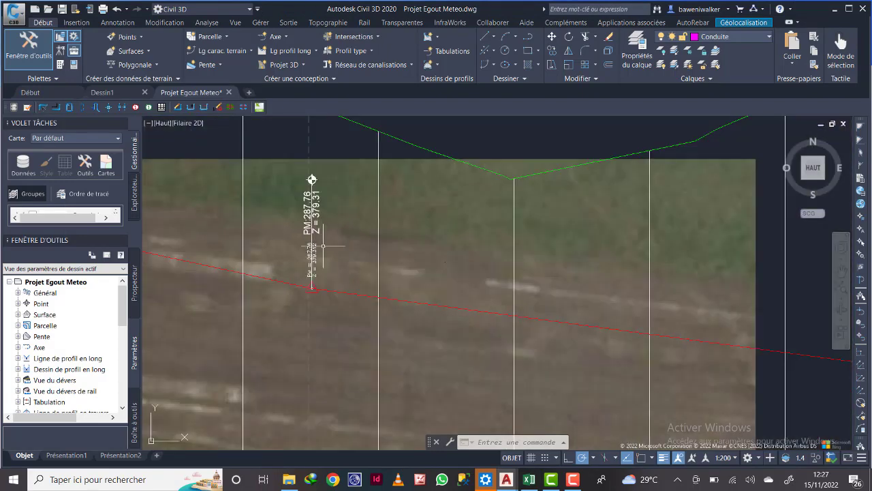
pyautogui.scroll(4, 310, 239)
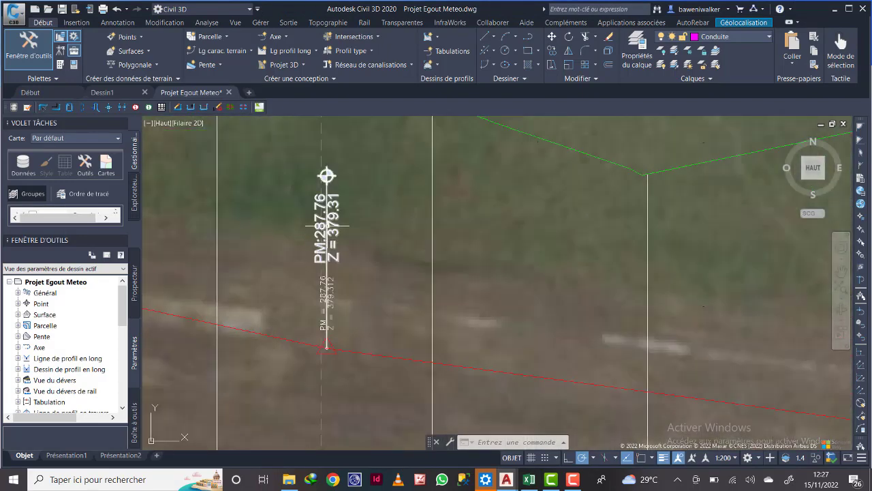
pyautogui.scroll(-4, 358, 319)
pyautogui.scroll(-2, 358, 319)
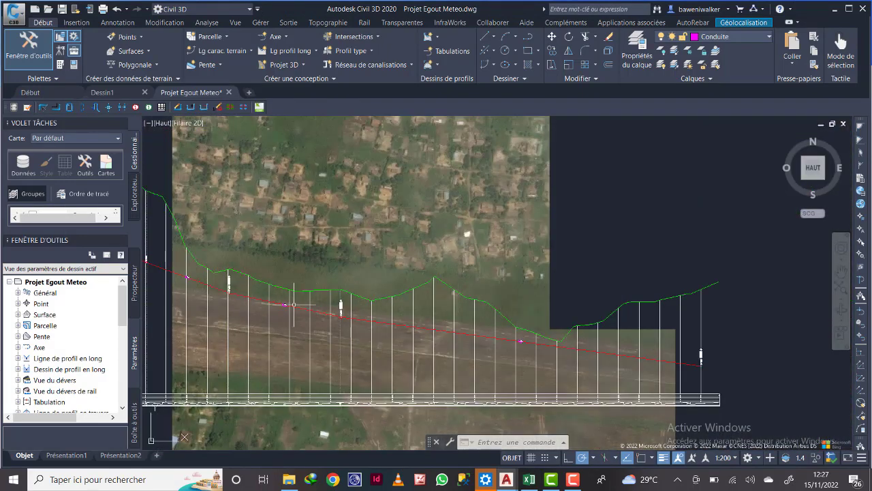
pyautogui.scroll(5, 235, 283)
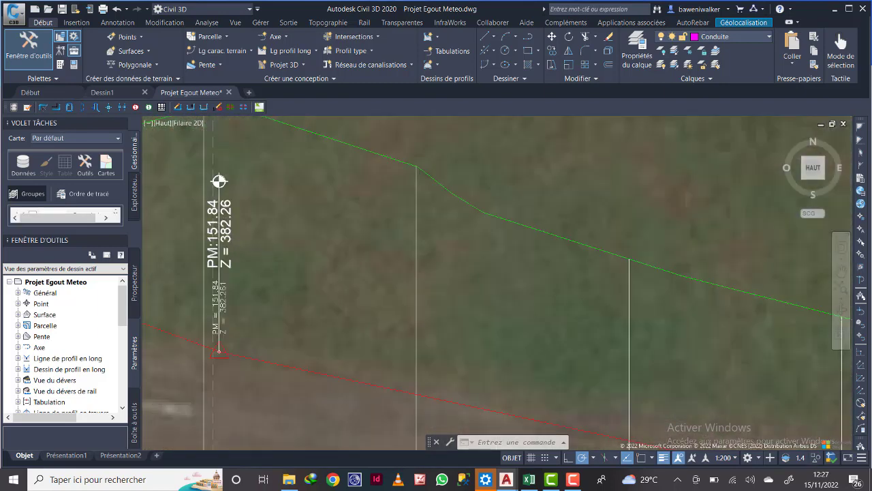
pyautogui.scroll(-3, 222, 240)
pyautogui.scroll(3, 583, 344)
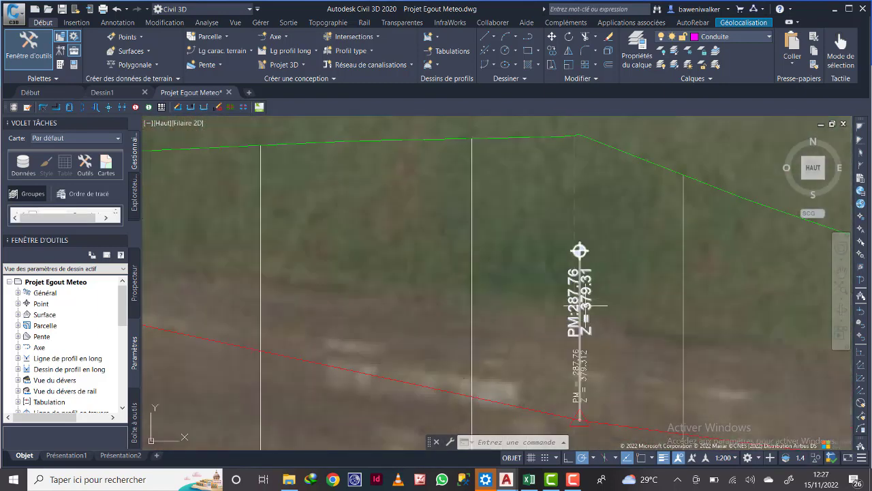
# - Switch to Excel and calculate the R10-R11 station difference in cell I16 with =287-151
pyautogui.click(530, 480)
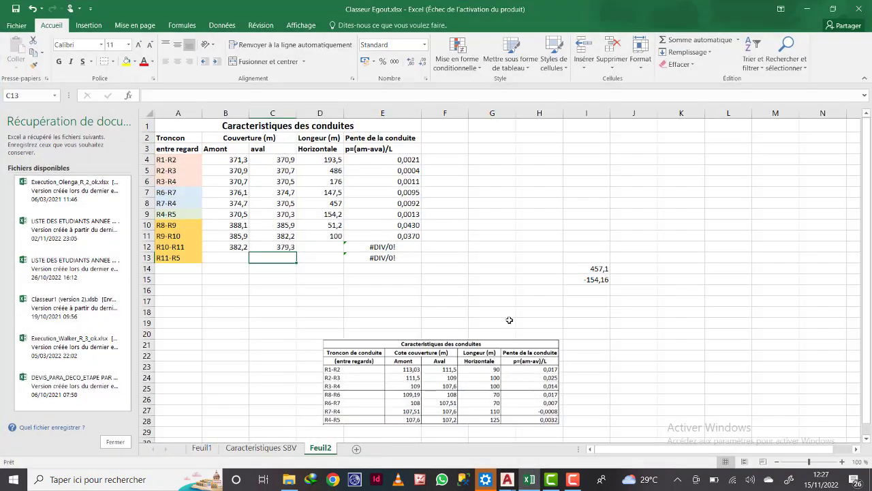
pyautogui.click(585, 291)
pyautogui.write('=287-151')
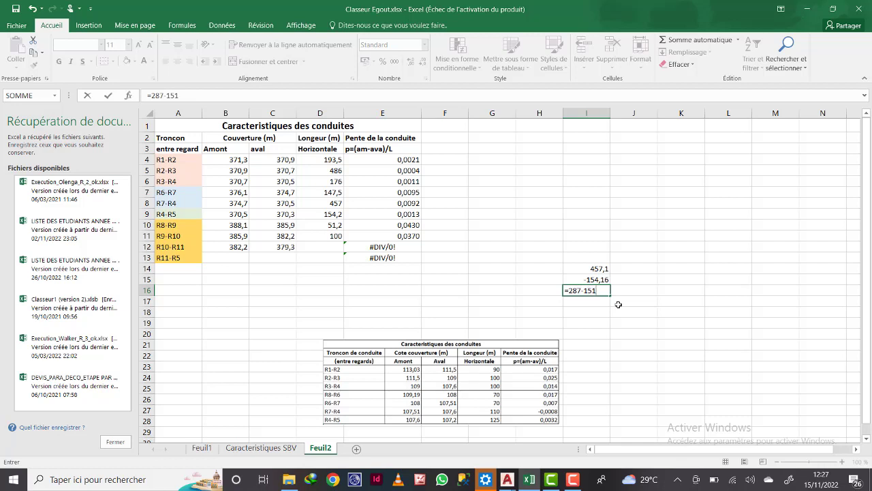
pyautogui.press('Return')
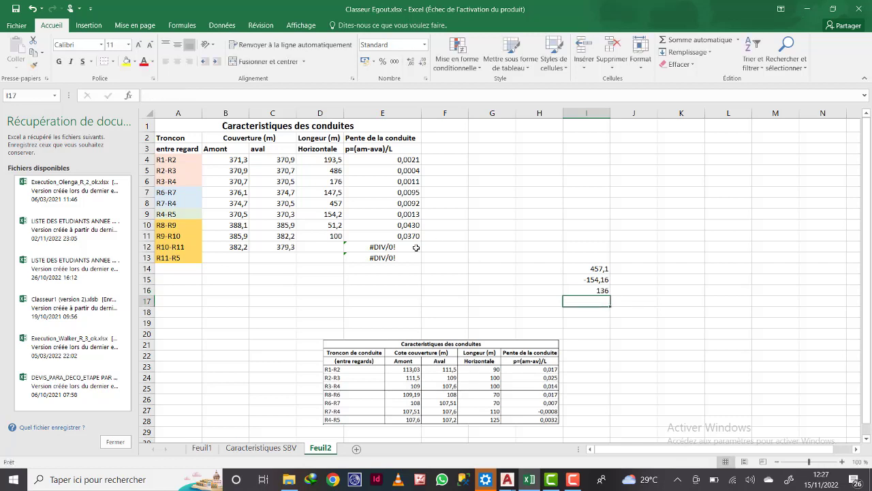
# - Enter 136 as the horizontal length of R10-R11 in cell D12
pyautogui.click(322, 236)
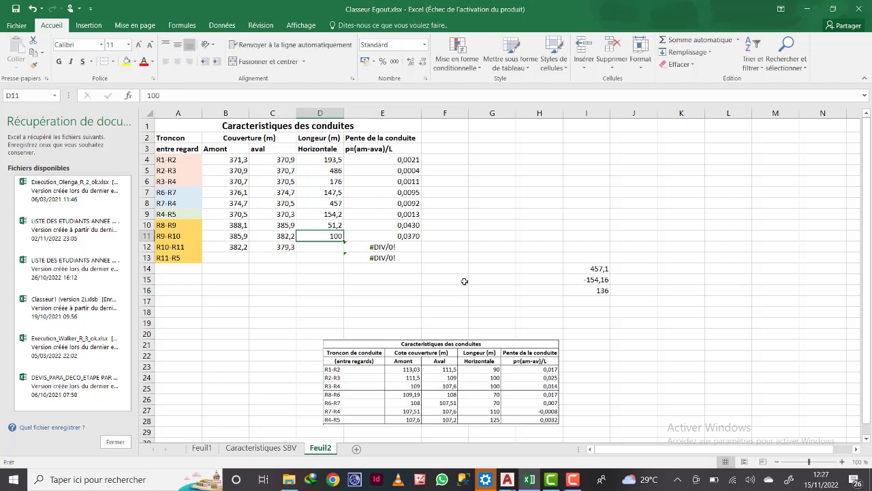
pyautogui.click(304, 247)
pyautogui.write('136')
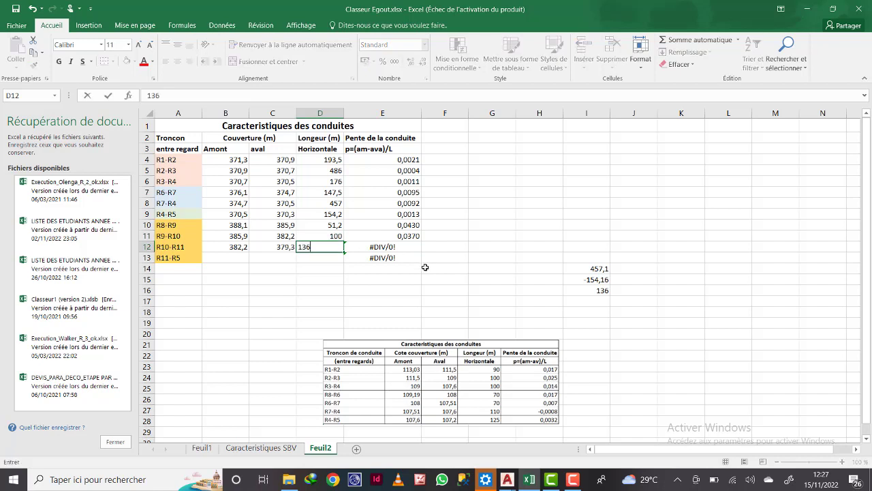
pyautogui.press('Return')
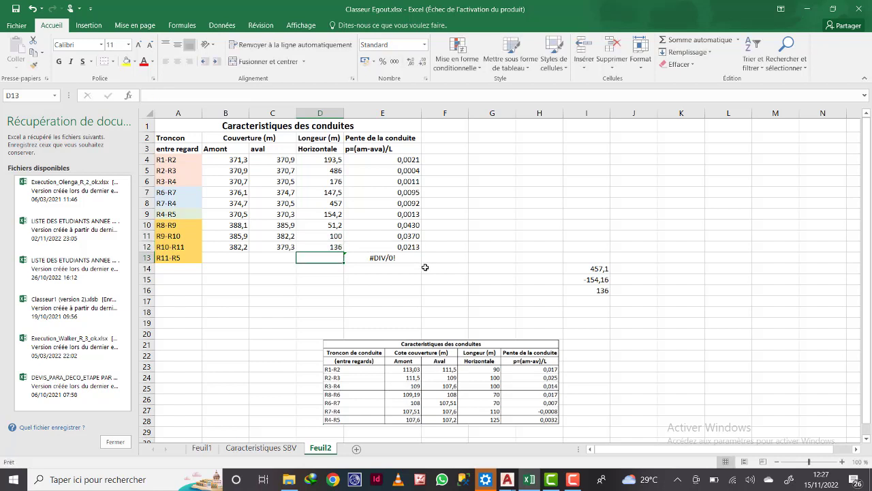
# - Set the upstream cover of R11-R5 in cell B13 equal to R10-R11's downstream cover with =C12
pyautogui.click(216, 259)
pyautogui.write('=')
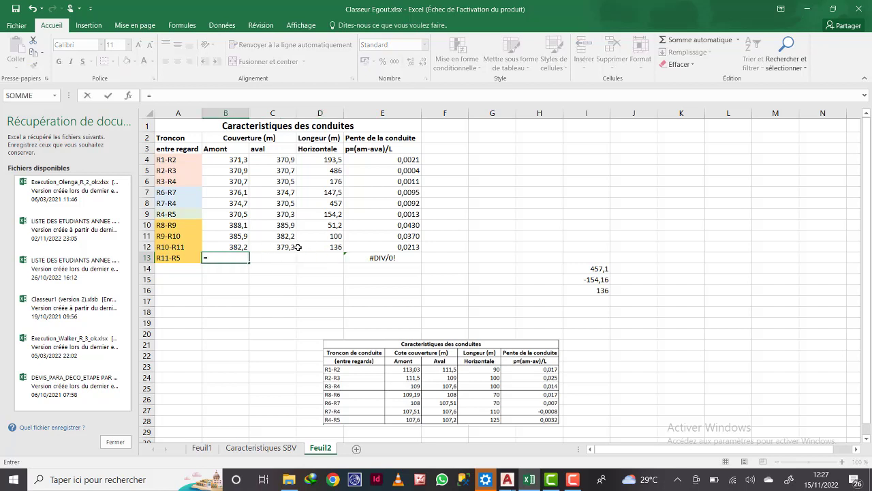
pyautogui.click(299, 247)
pyautogui.press('Escape')
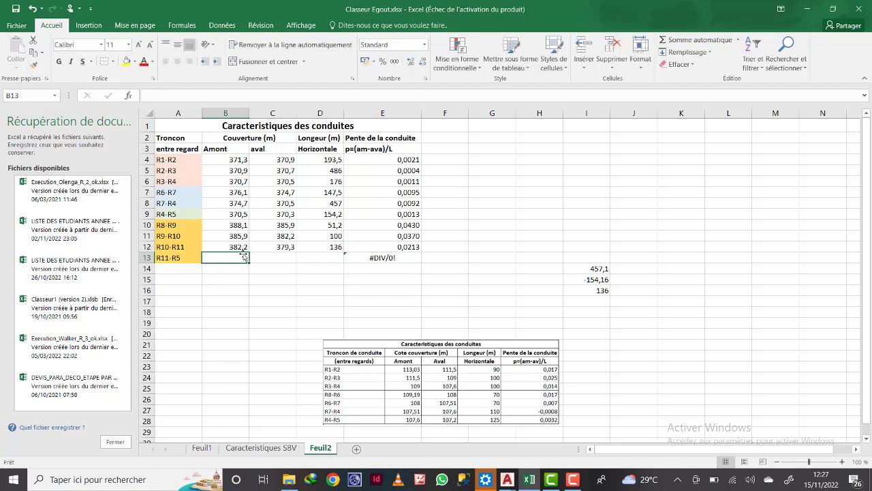
pyautogui.write('=')
pyautogui.click(294, 251)
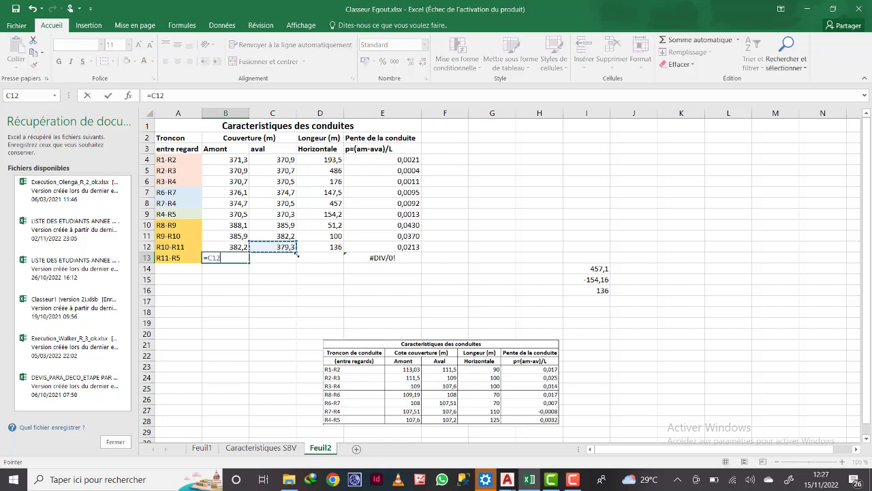
pyautogui.press('Return')
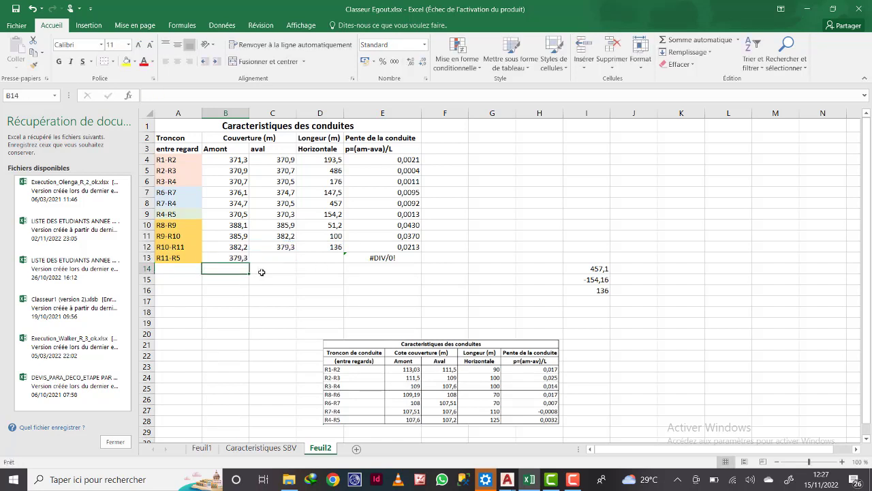
# - Set the downstream cover of R11-R5 in cell C13 equal to R4-R5's downstream cover with =C9
pyautogui.click(265, 260)
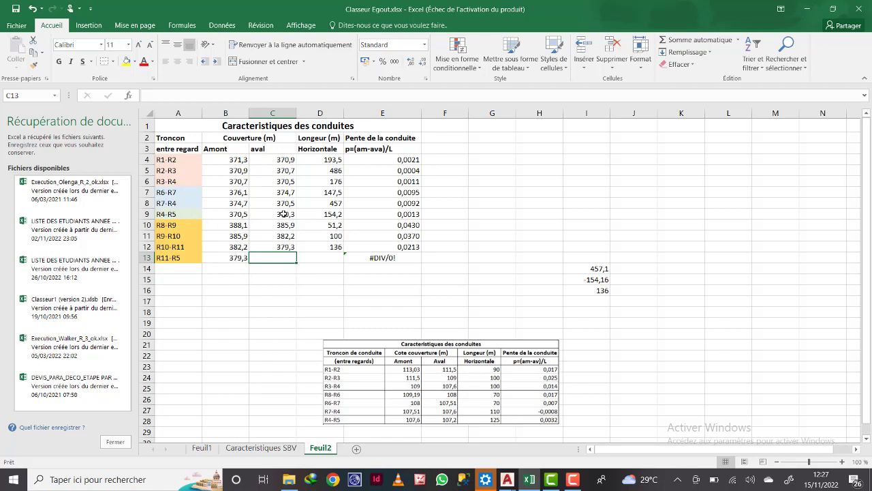
pyautogui.write('=')
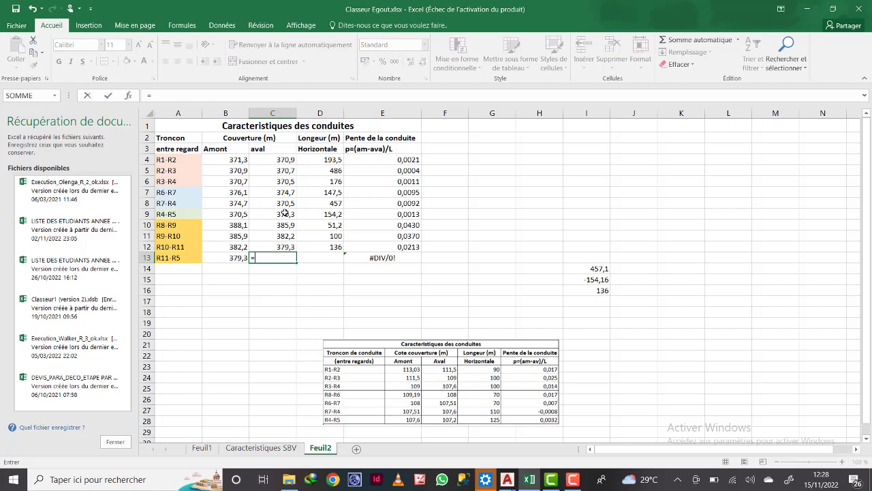
pyautogui.click(285, 213)
pyautogui.press('Return')
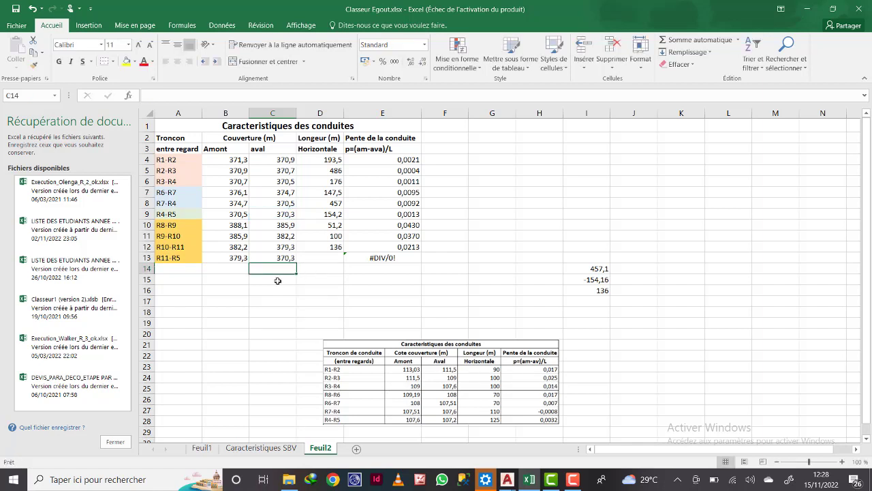
# - Switch to Civil 3D and read the stations of R11 and R5 on the R8-R5 pipe profile
pyautogui.click(329, 259)
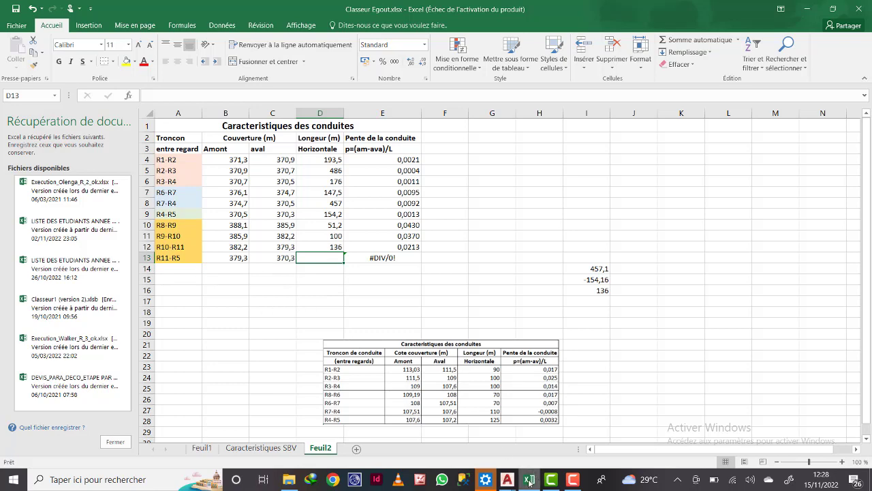
pyautogui.moveTo(507, 480)
pyautogui.click(565, 437)
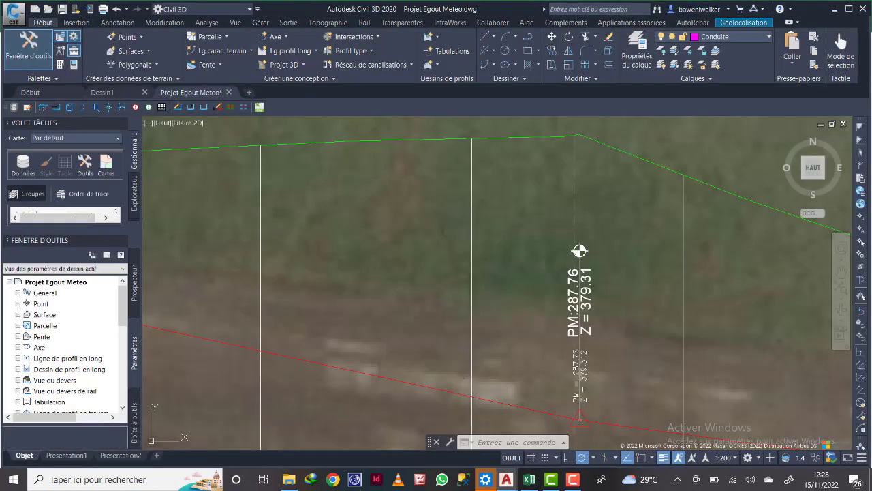
pyautogui.scroll(-8, 579, 251)
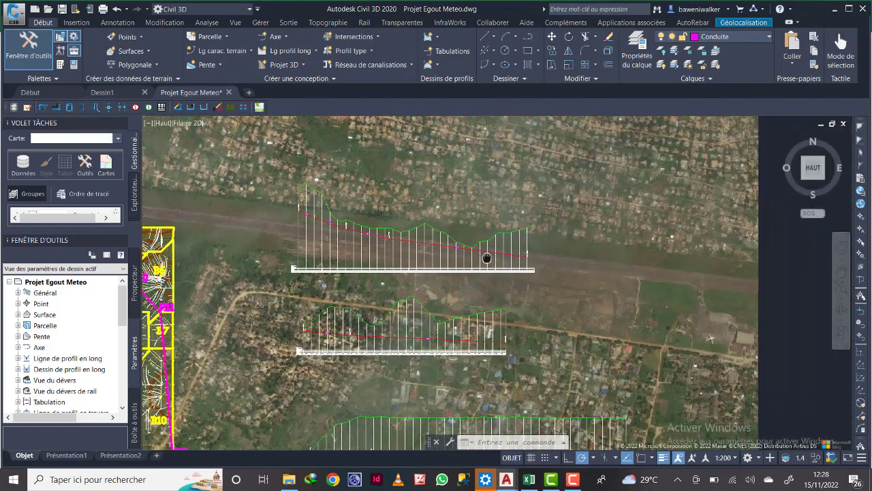
pyautogui.scroll(5, 487, 257)
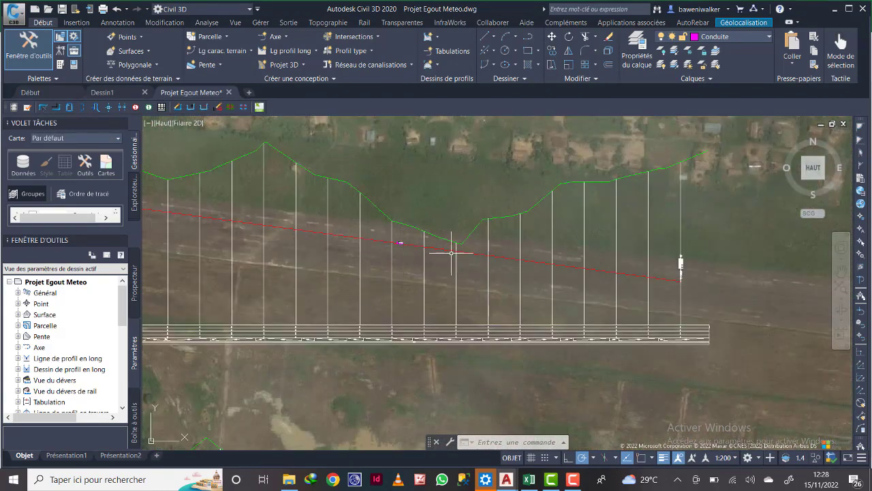
pyautogui.scroll(-4, 451, 252)
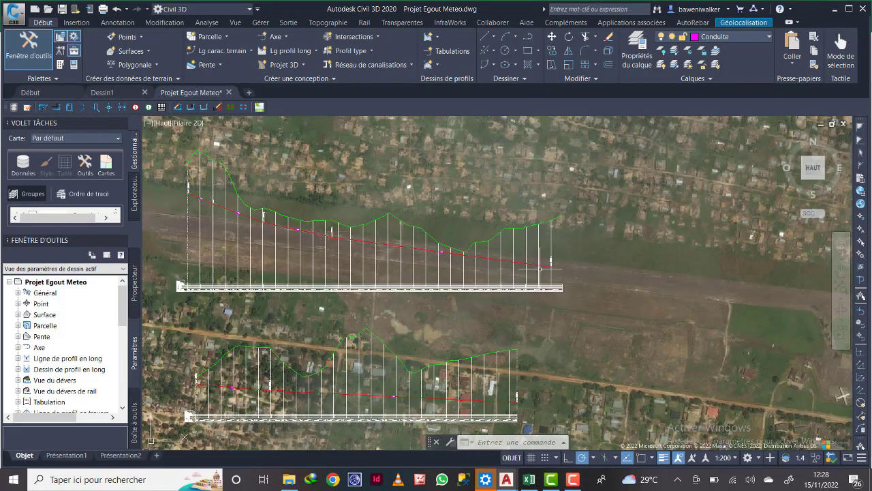
pyautogui.scroll(10, 551, 266)
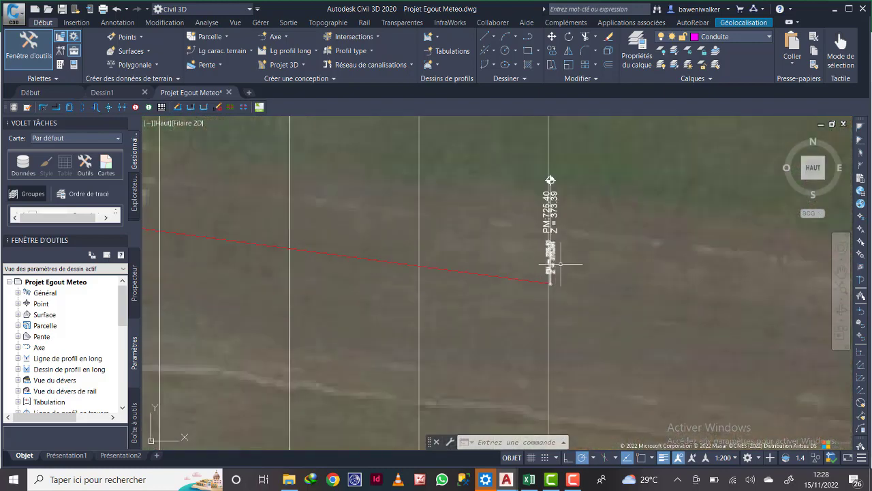
pyautogui.scroll(4, 560, 263)
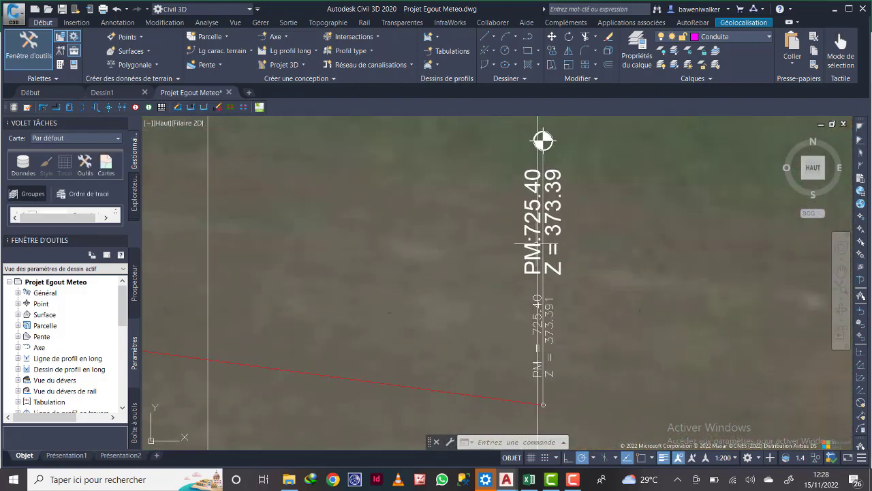
pyautogui.scroll(-8, 531, 265)
pyautogui.scroll(-4, 467, 267)
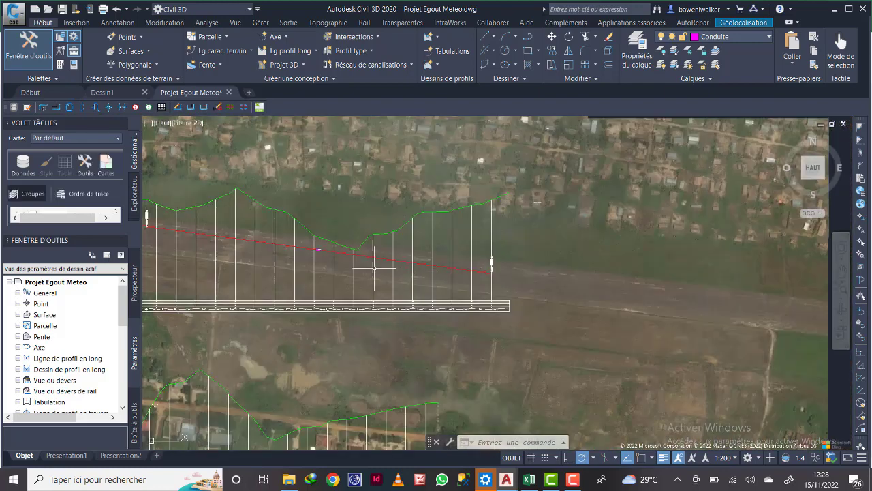
pyautogui.moveTo(218, 259); pyautogui.dragTo(388, 260, button='middle')
pyautogui.scroll(10, 335, 235)
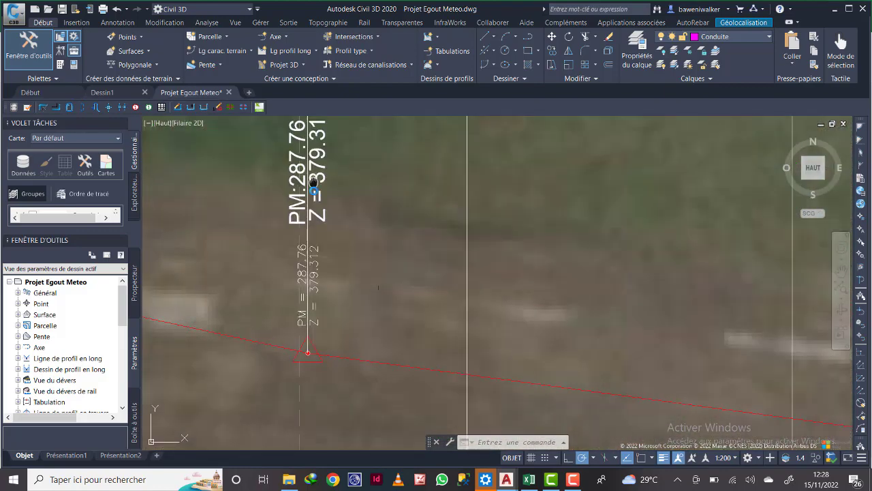
# - Switch to Excel and calculate the R11-R5 station difference in cell I17 with =725-287
pyautogui.click(530, 479)
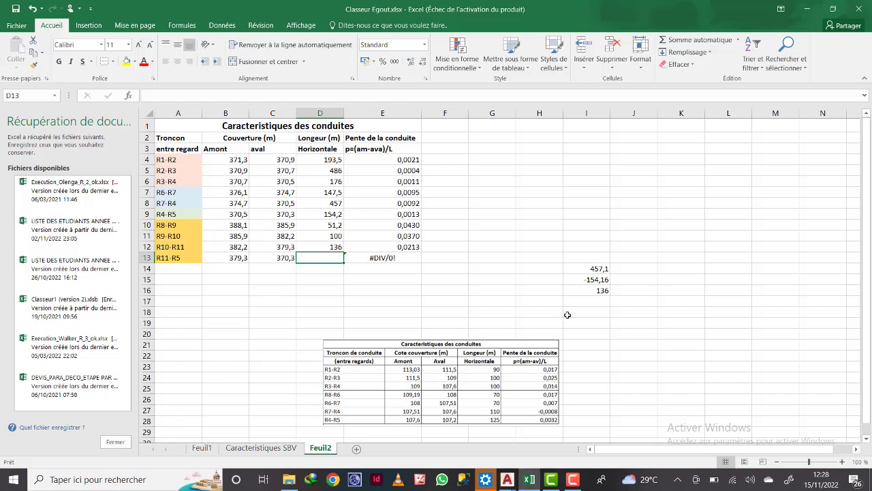
pyautogui.click(601, 302)
pyautogui.write('=')
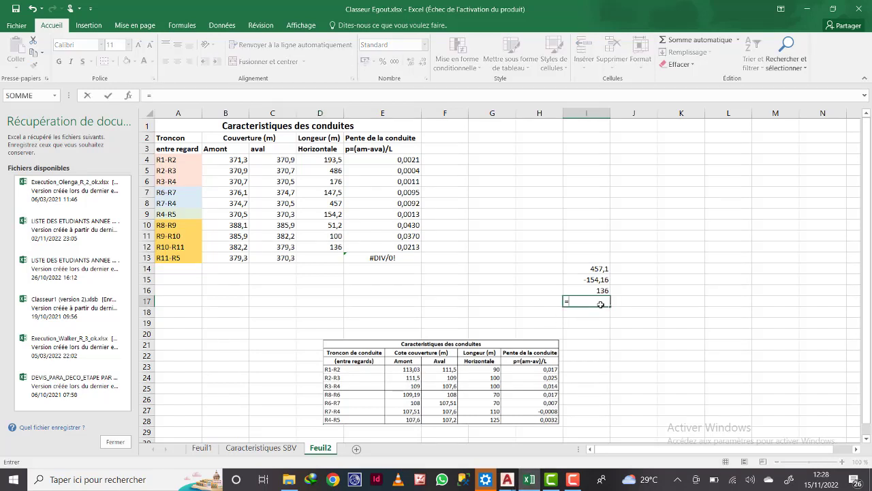
pyautogui.write('725-287')
pyautogui.press('Return')
# - Enter 438 as the horizontal length of R11-R5 in cell D13 and save the workbook
pyautogui.click(334, 257)
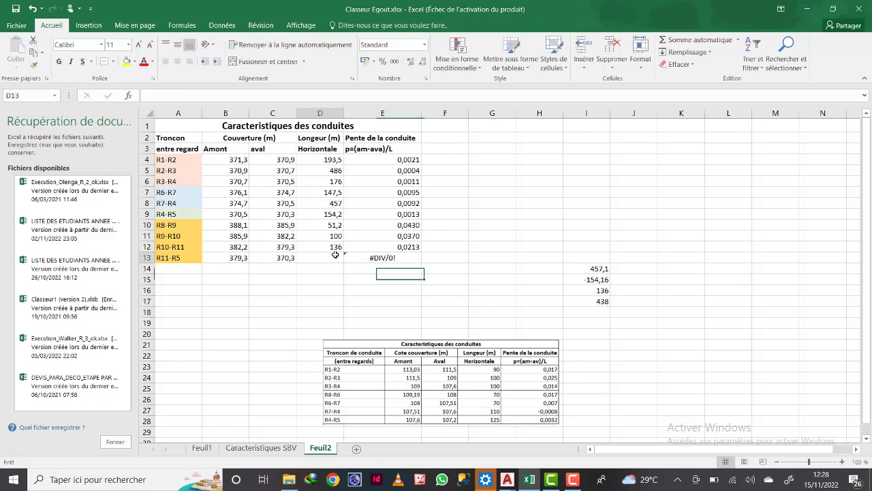
pyautogui.write('438')
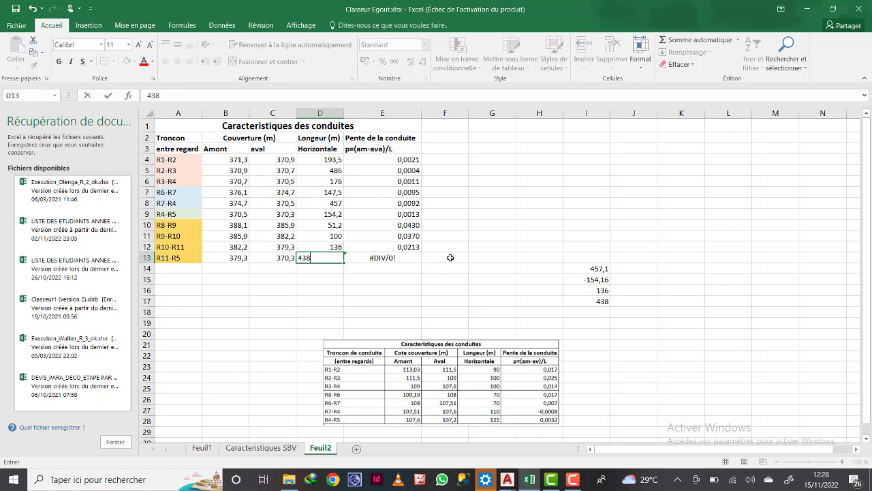
pyautogui.press('Return')
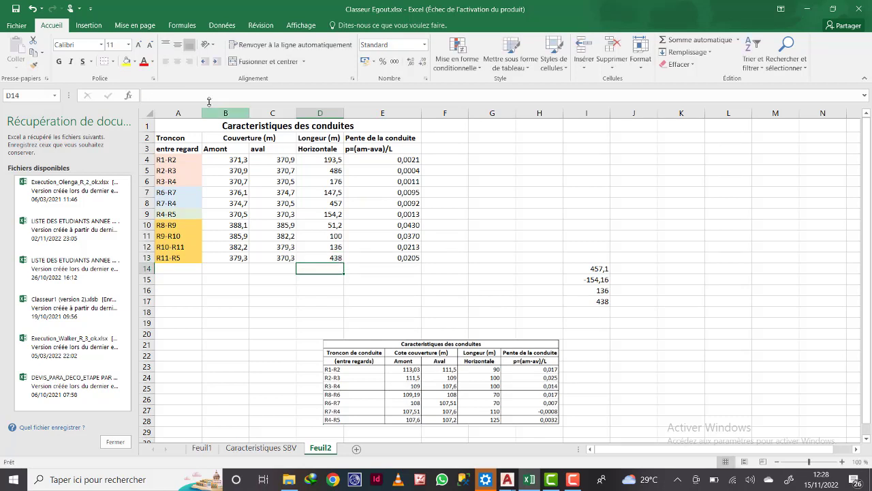
pyautogui.click(23, 12)
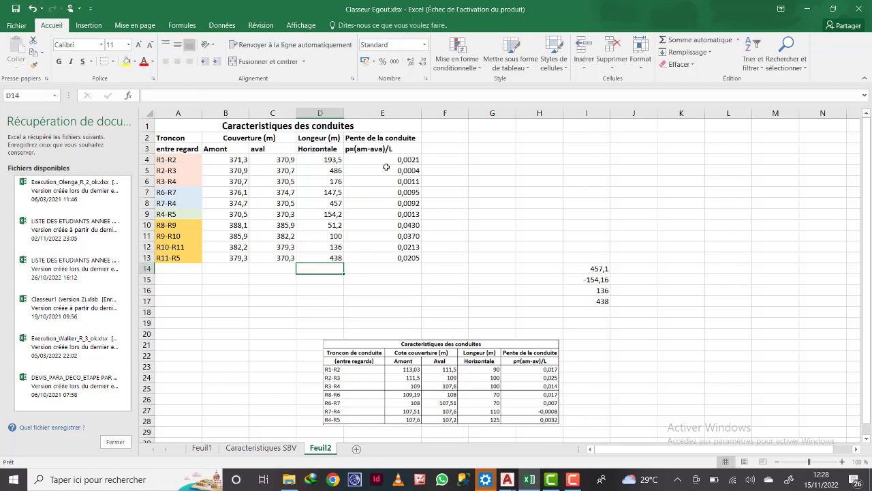
# - Delete the picture of the example pipe characteristics table below the completed table
pyautogui.click(545, 305)
pyautogui.click(454, 368)
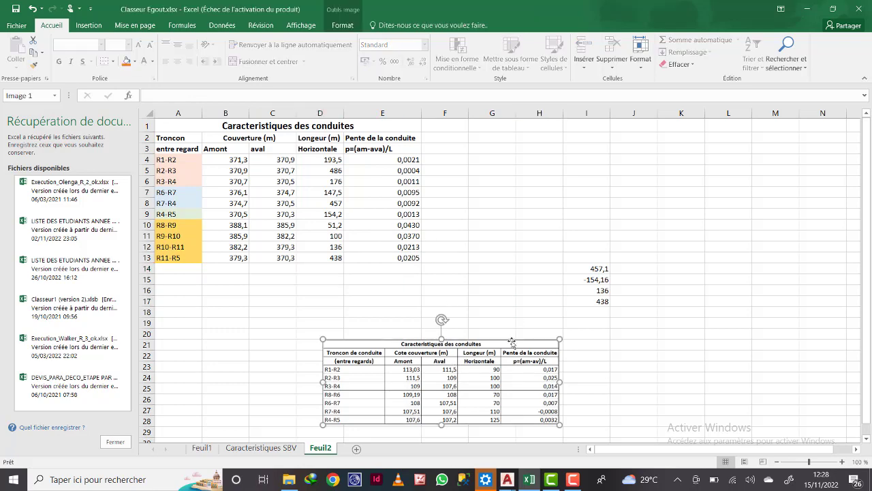
pyautogui.press('Delete')
# - Clear the auxiliary length calculations in cells I14:I18
pyautogui.moveTo(590, 267); pyautogui.dragTo(595, 311)
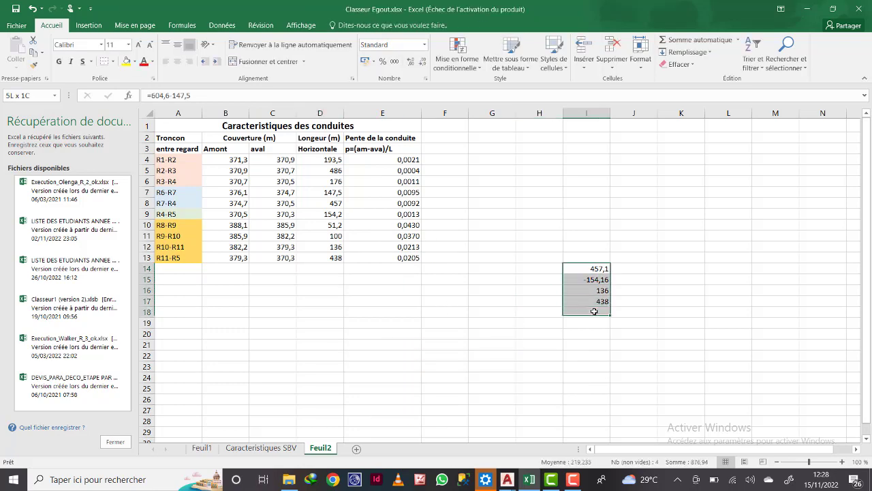
pyautogui.press('Delete')
pyautogui.click(491, 306)
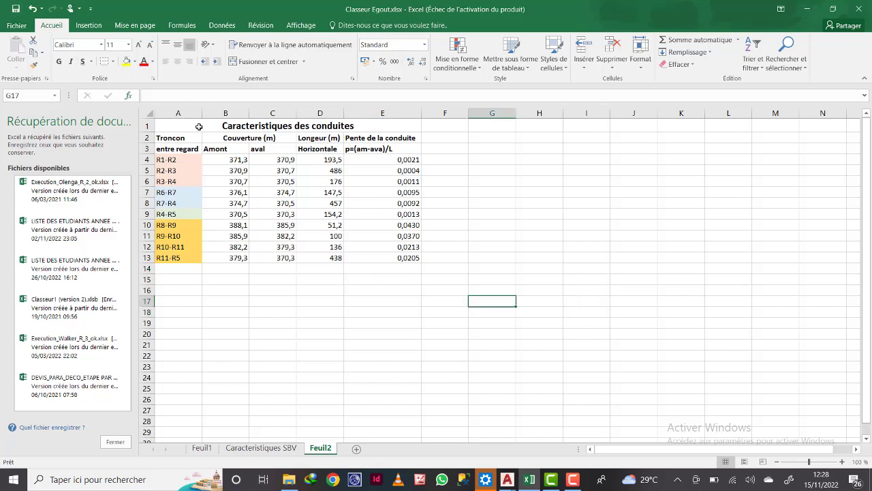
# - Apply all borders to the pipe characteristics table in A1:E13
pyautogui.click(164, 123)
pyautogui.moveTo(174, 126); pyautogui.dragTo(336, 259)
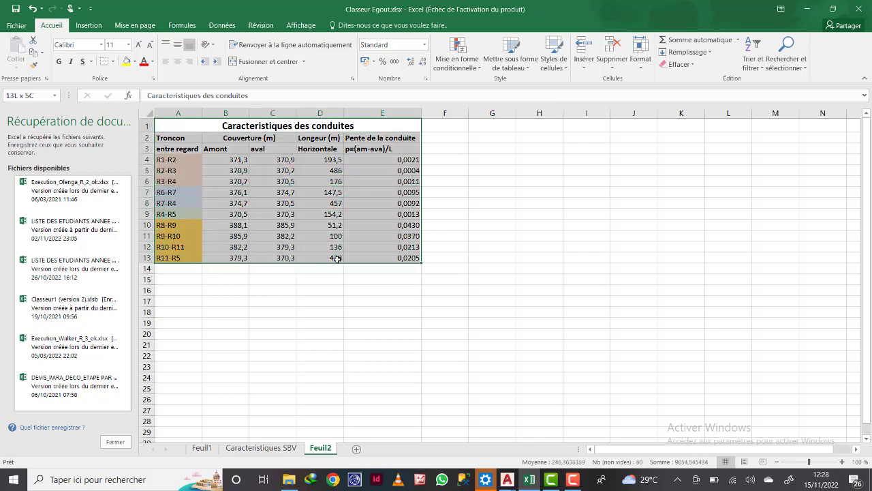
pyautogui.click(114, 62)
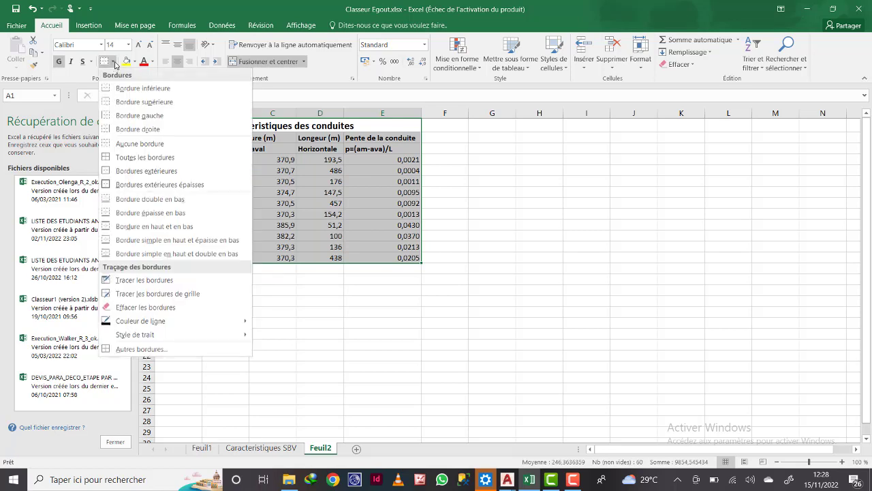
pyautogui.click(139, 157)
pyautogui.click(528, 205)
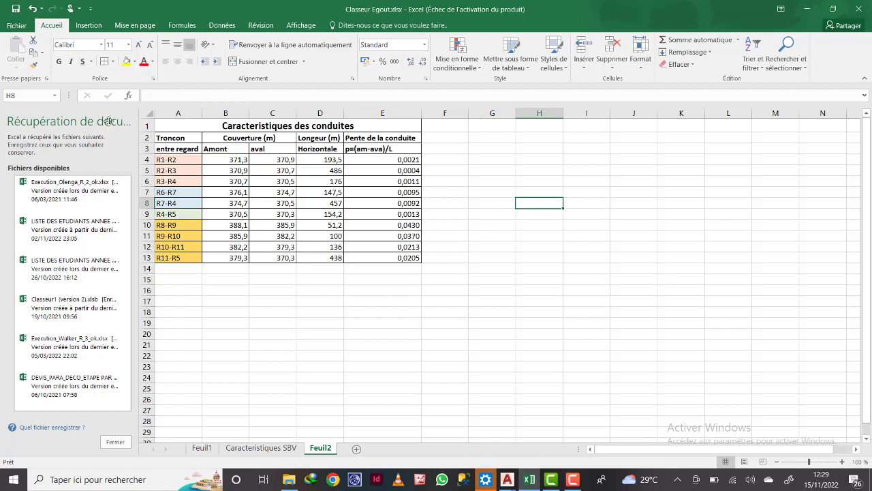
# - Fill the merged title cell "Caracteristiques des conduites" with light green
pyautogui.click(202, 125)
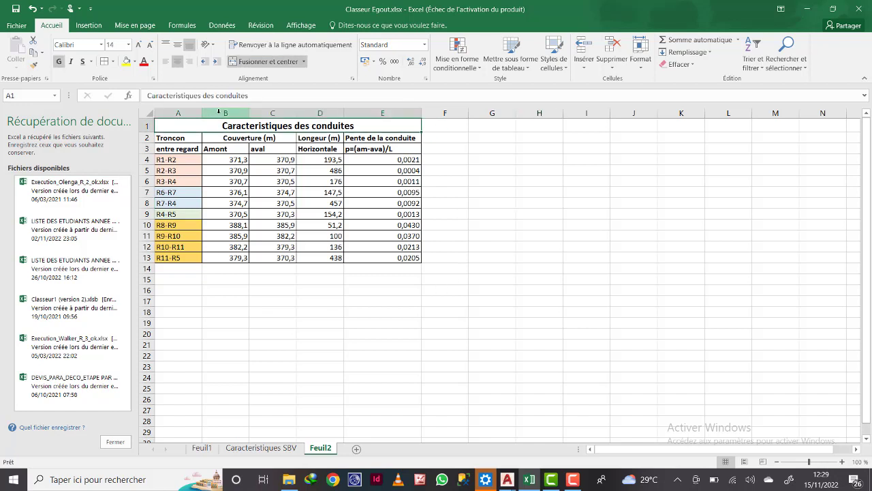
pyautogui.click(135, 61)
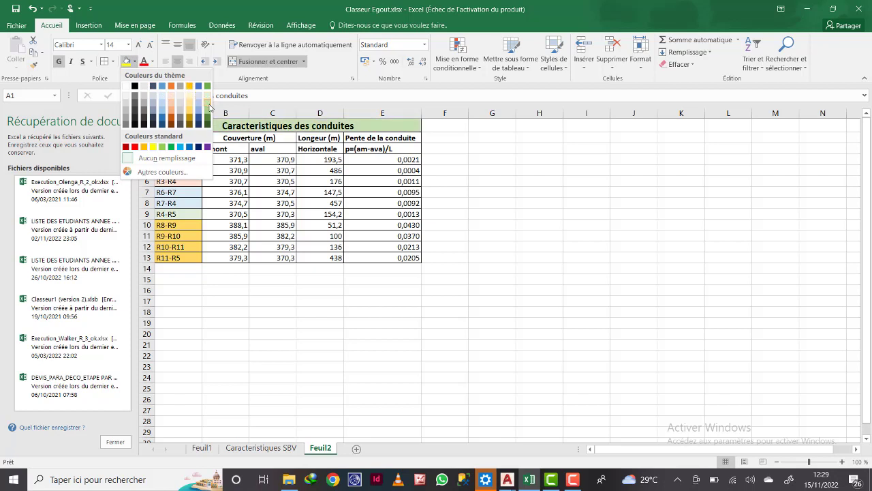
pyautogui.click(209, 107)
pyautogui.click(715, 222)
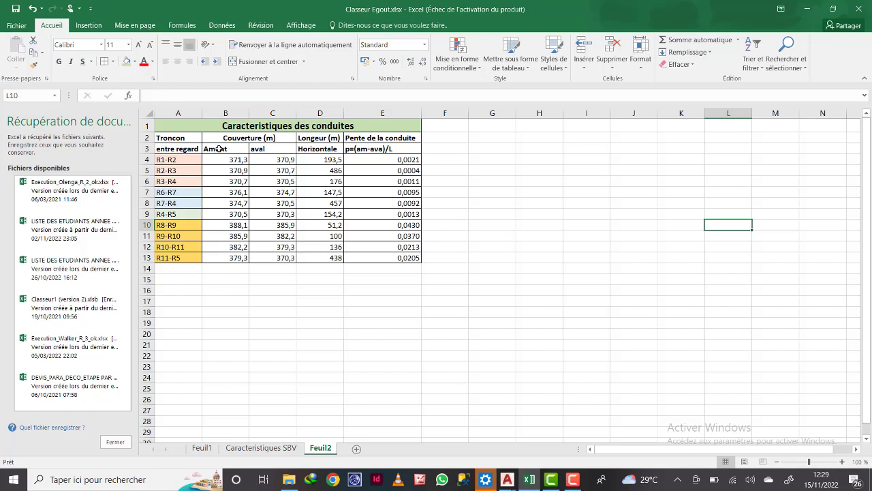
# - Remove all borders from the pipe characteristics table in A1:E13
pyautogui.moveTo(167, 129); pyautogui.dragTo(375, 255)
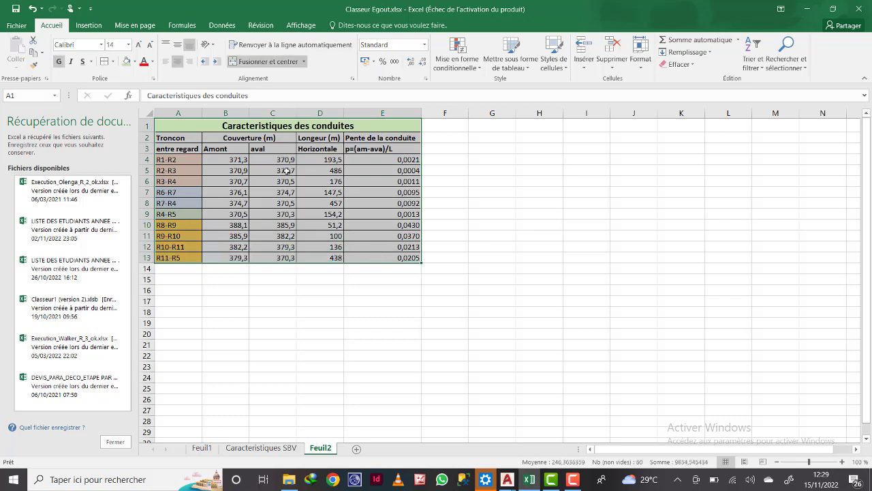
pyautogui.click(112, 61)
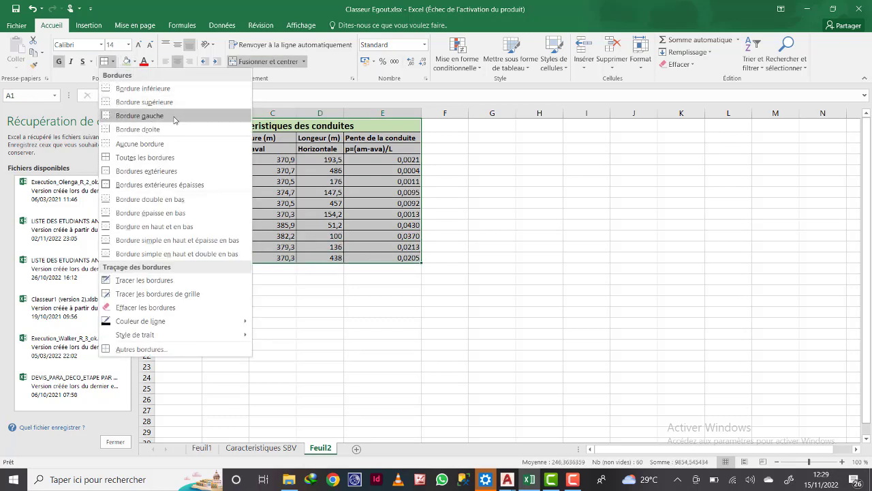
pyautogui.click(171, 151)
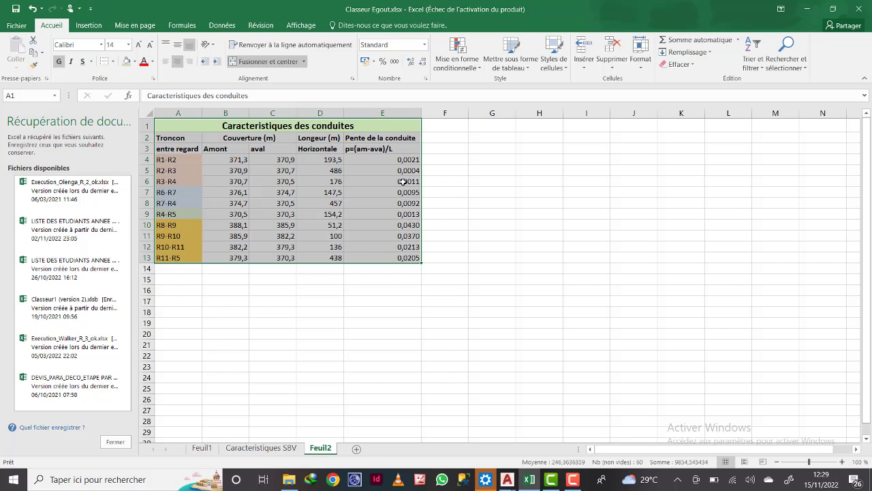
pyautogui.click(572, 201)
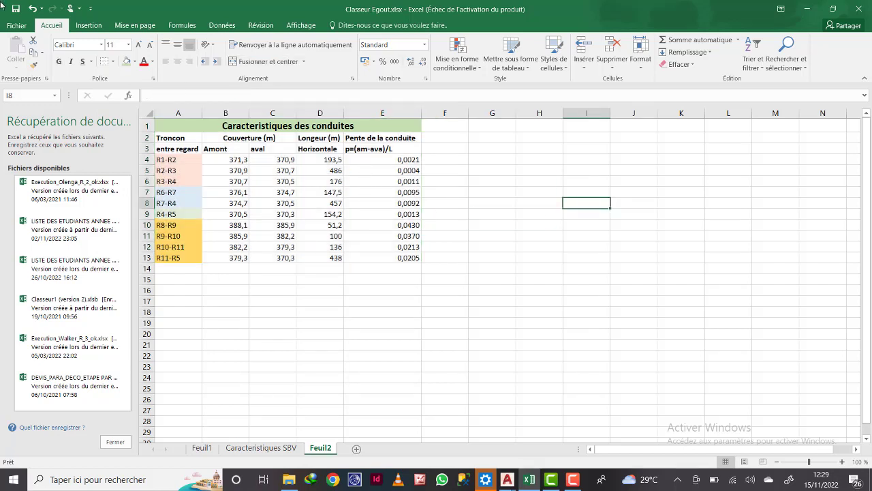